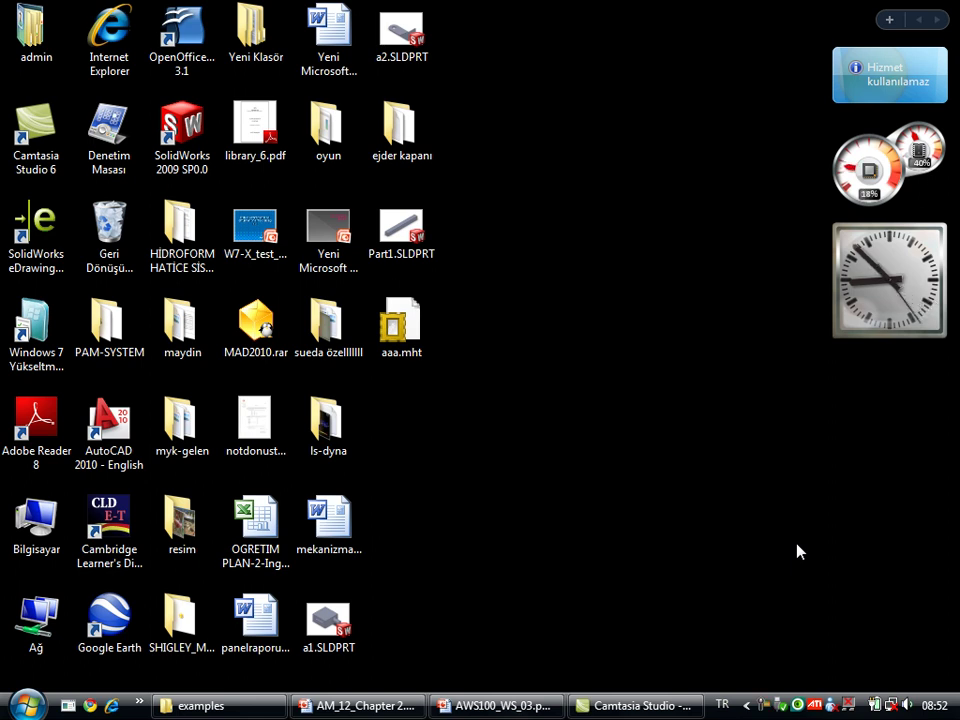
Launch ANSYS Workbench 12.1 from the Start menu's ANSYS 12.1 program folder.
click(22, 708)
mouse_move(88, 488)
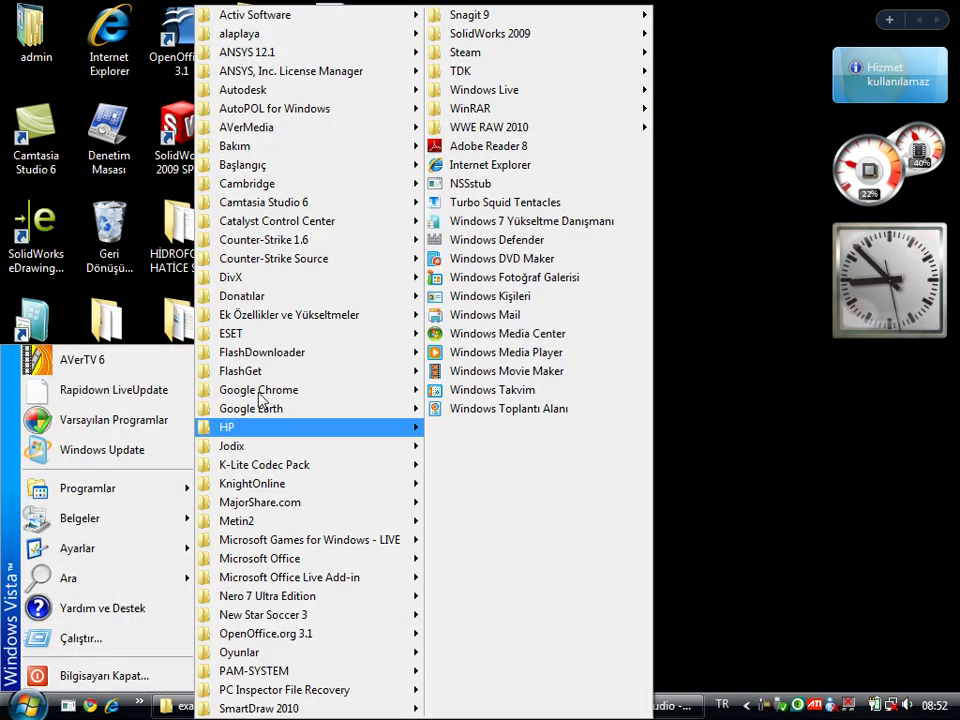
mouse_move(310, 52)
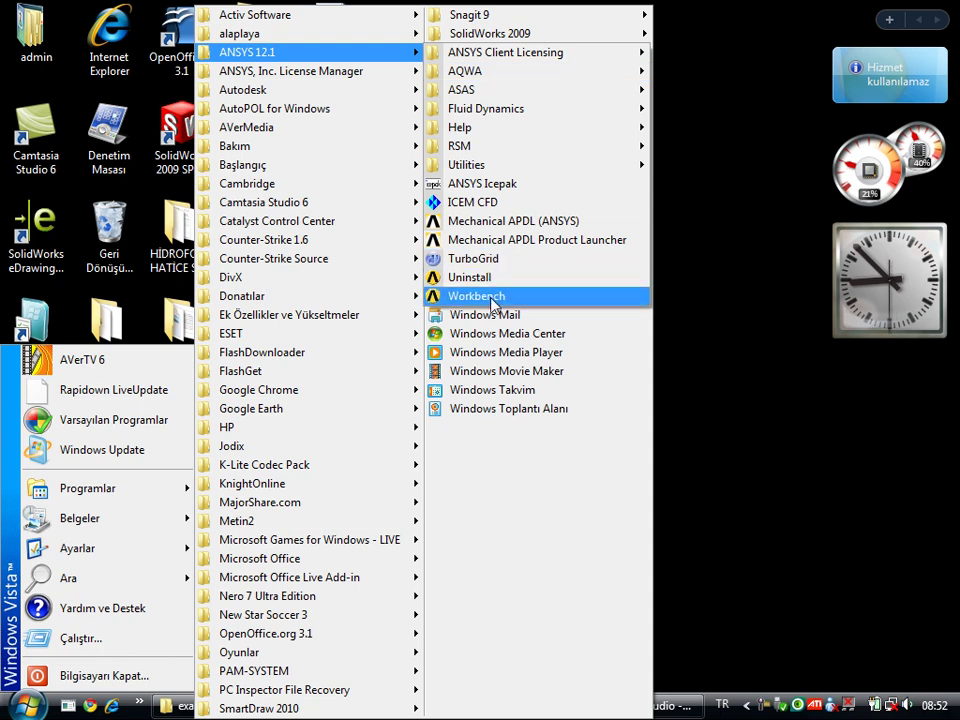
click(492, 296)
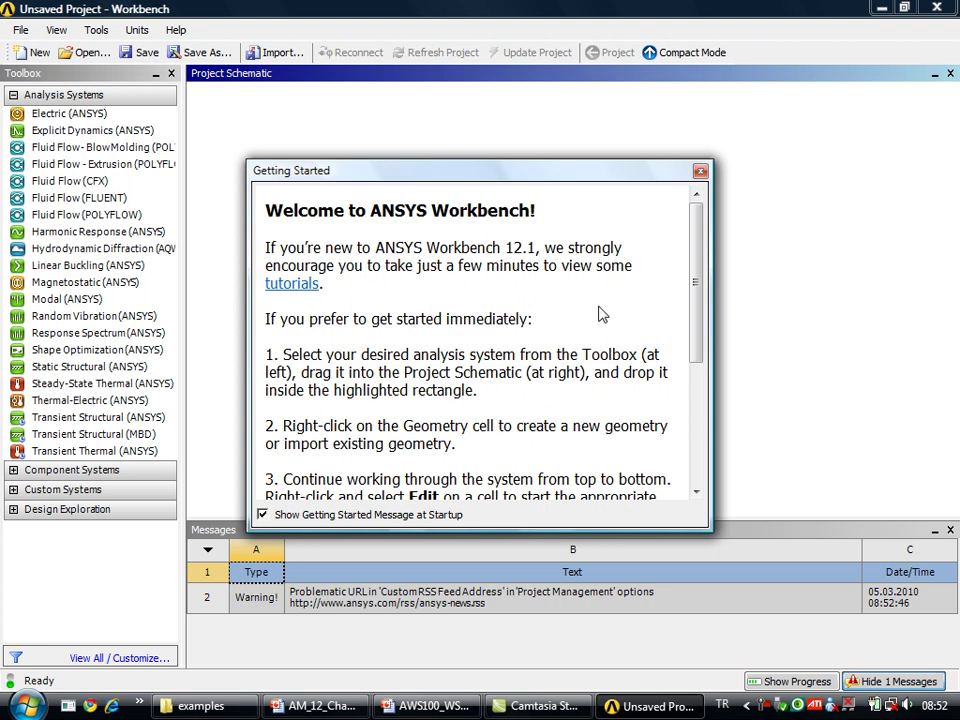
Close the Getting Started welcome dialog so the empty Project Schematic shows.
click(701, 172)
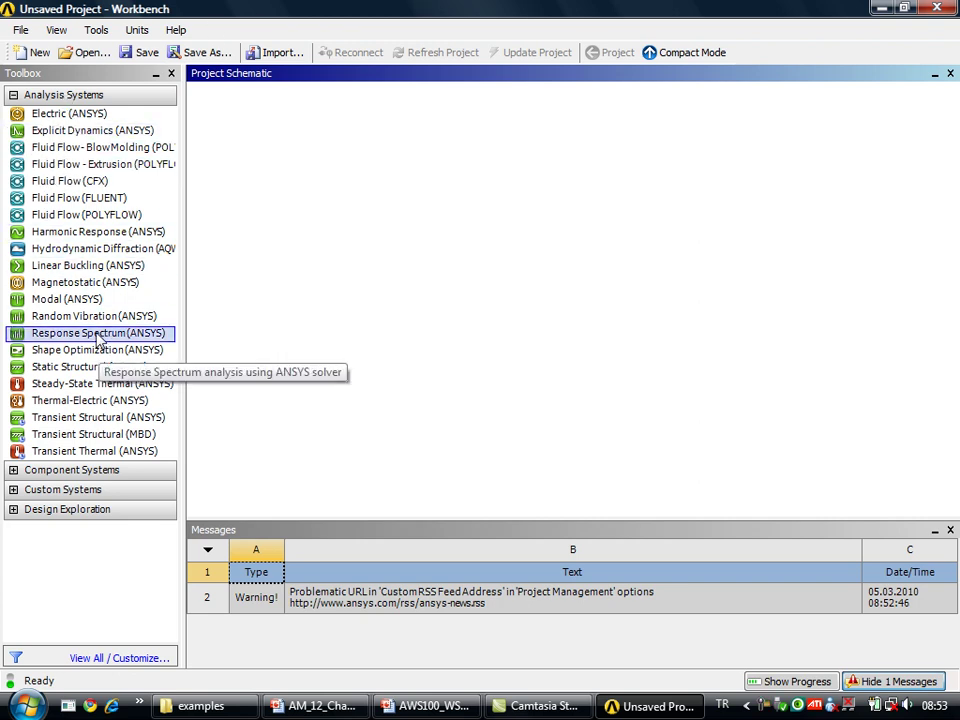
Add a Static Structural (ANSYS) system from the Toolbox, keeping its default name.
double_click(93, 368)
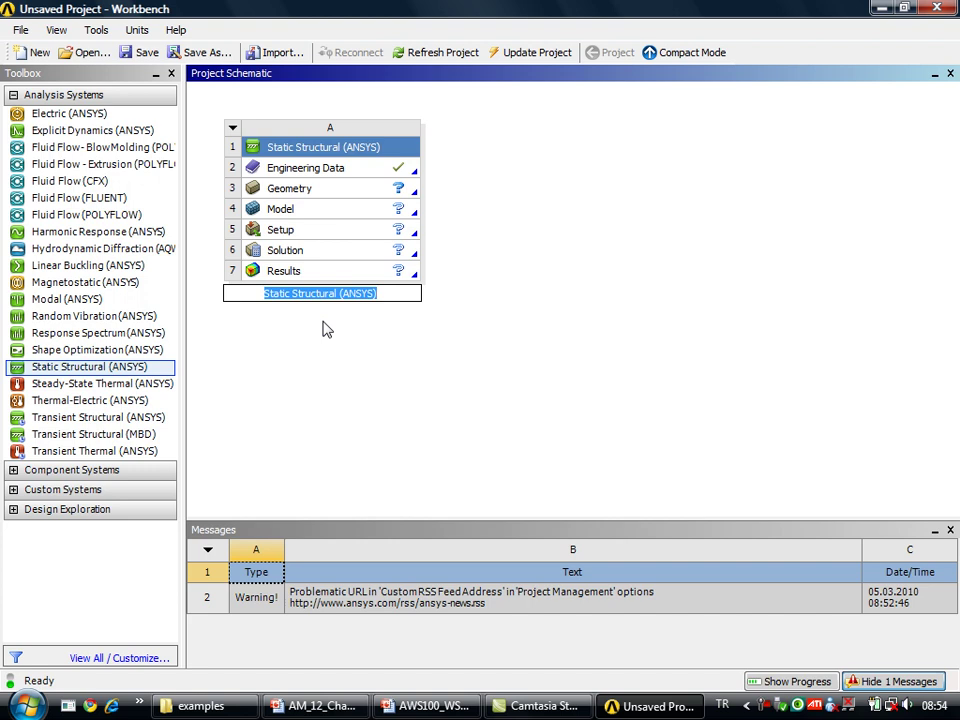
click(338, 195)
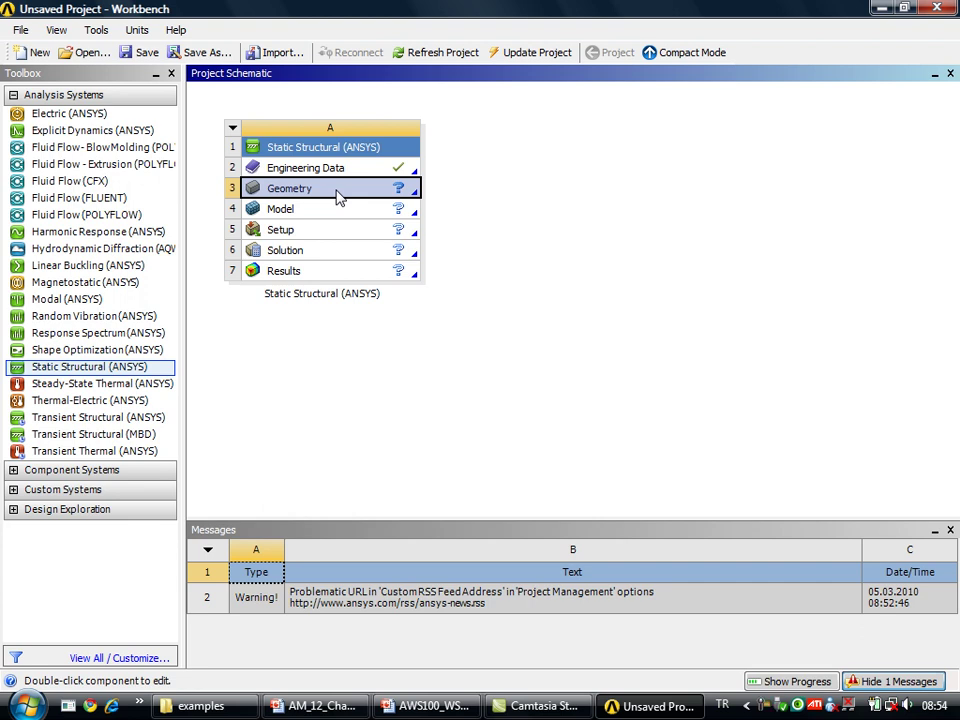
Import Crankshaft.x_t as the geometry of the Static Structural system.
right_click(338, 192)
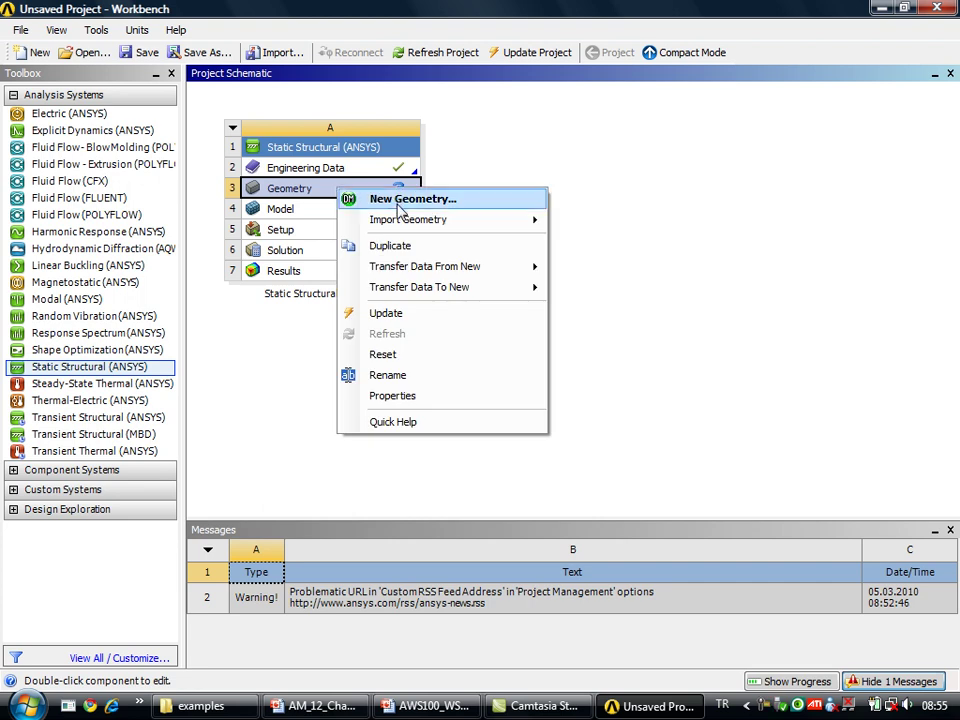
mouse_move(408, 219)
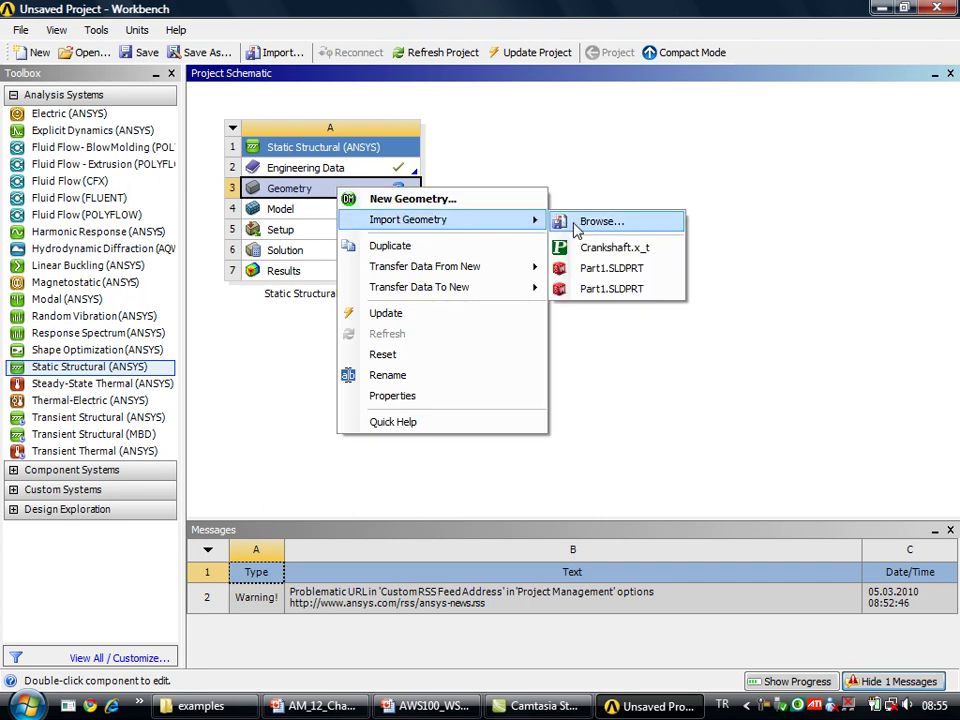
click(590, 221)
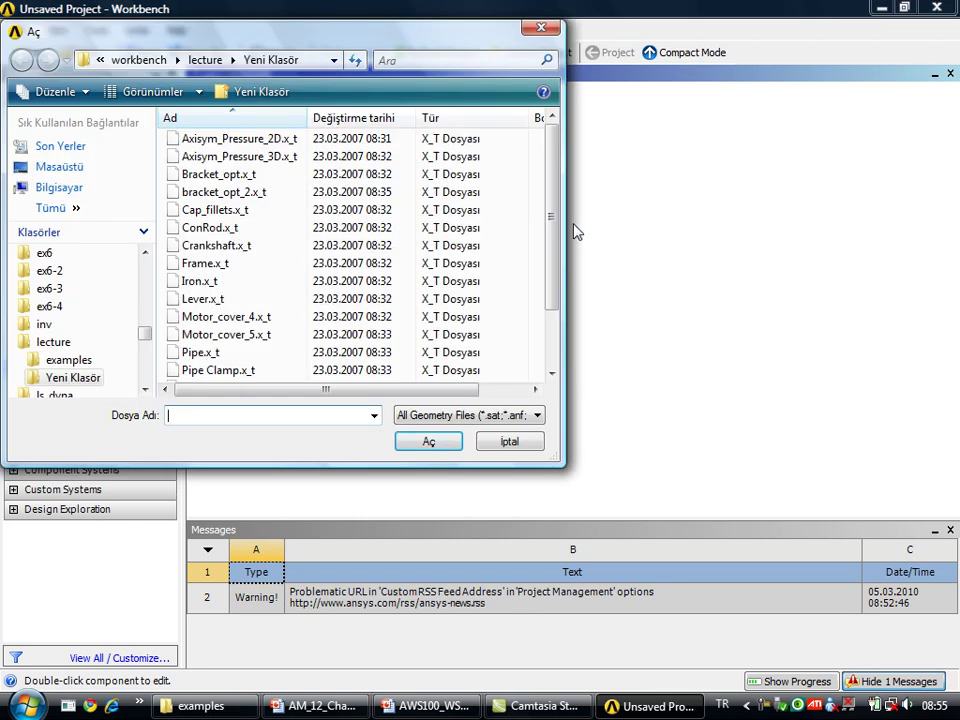
click(243, 247)
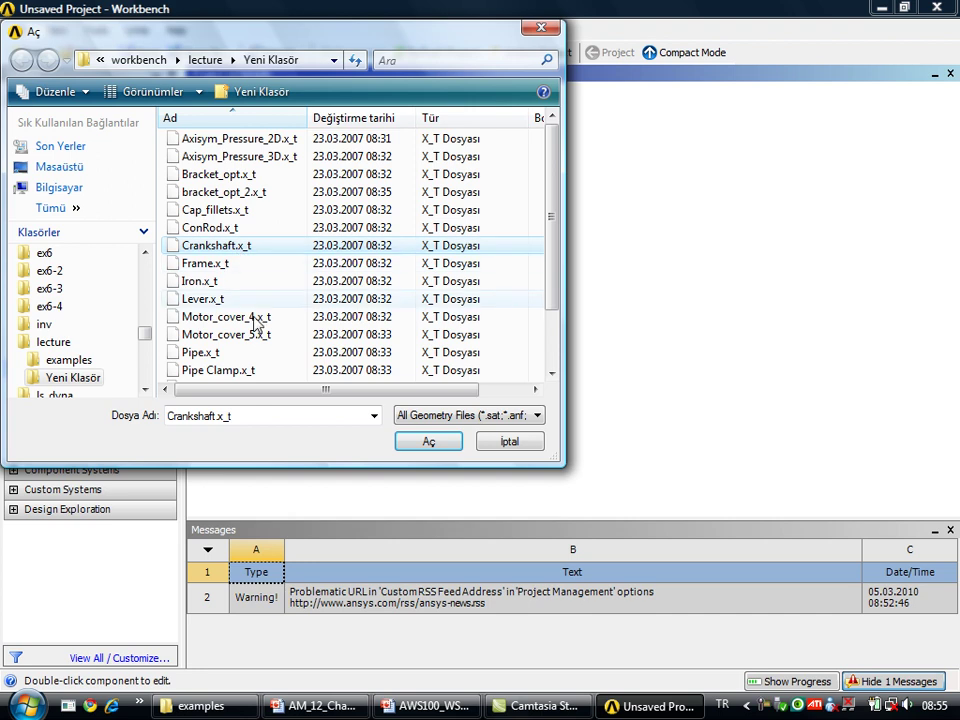
click(424, 442)
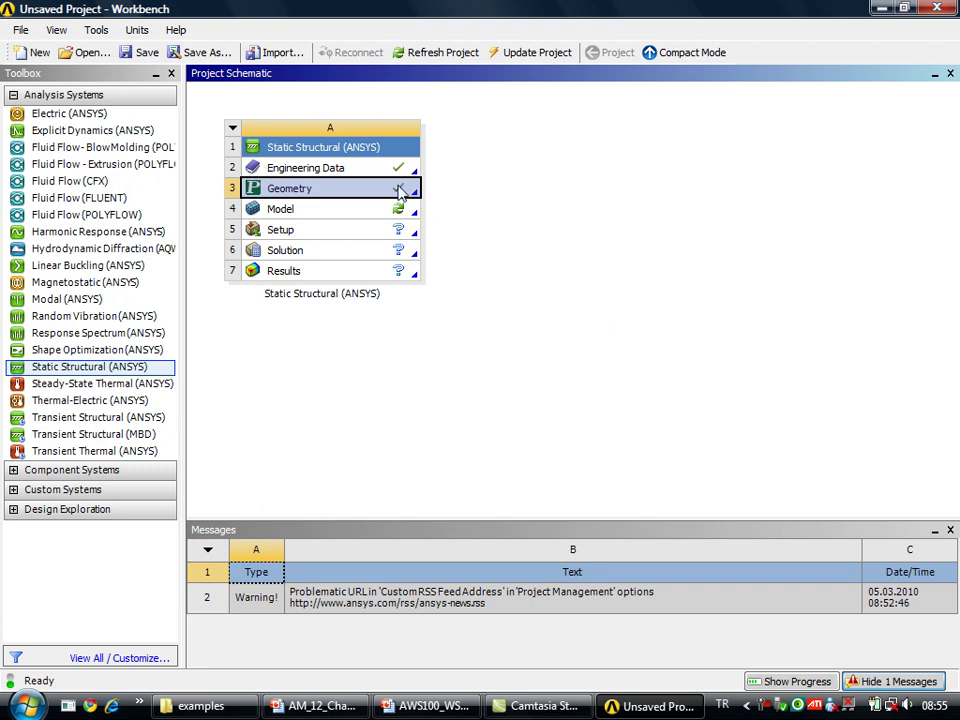
click(328, 212)
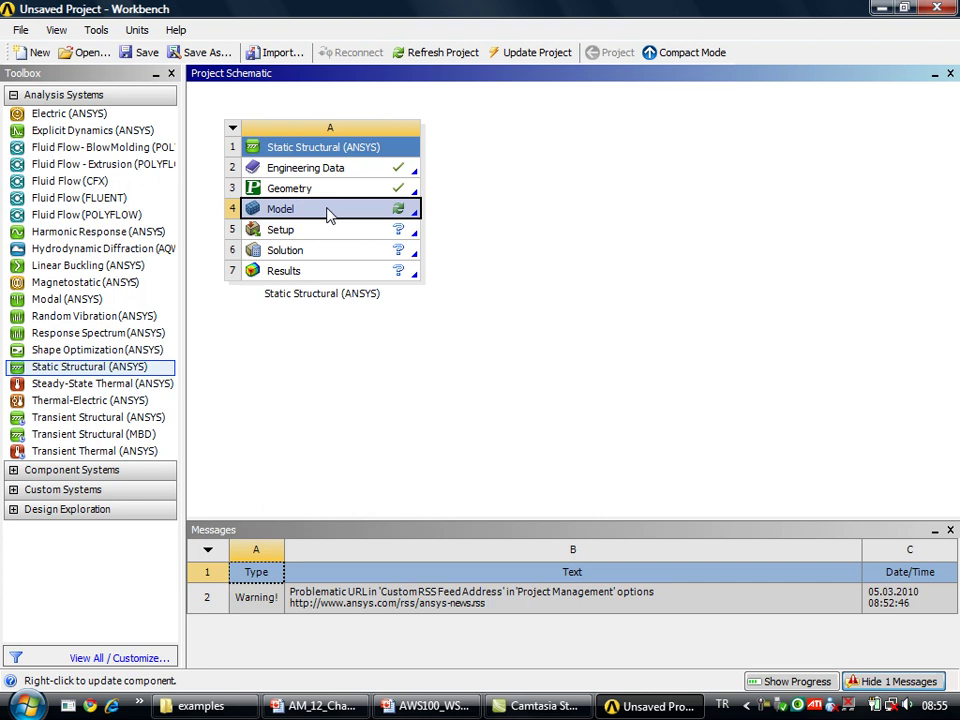
Open the Model in ANSYS Mechanical and orbit the crankshaft to a diagonal view.
double_click(330, 216)
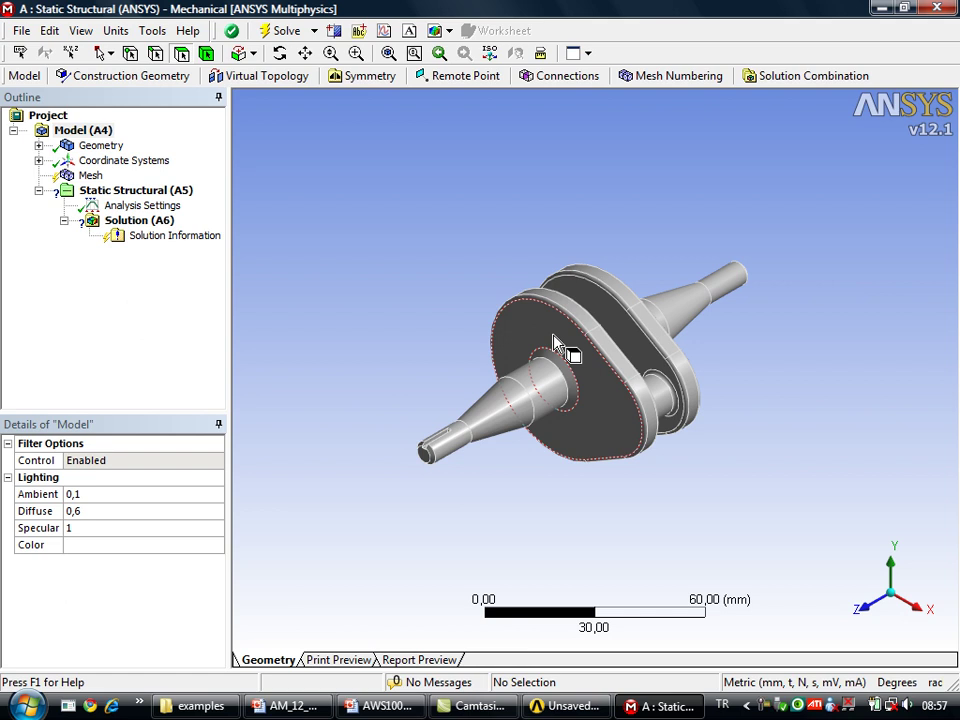
mouse_move(544, 338)
mouse_down()
mouse_move(450, 422)
mouse_move(510, 392)
mouse_move(553, 321)
mouse_move(457, 187)
mouse_move(555, 231)
mouse_move(521, 336)
mouse_move(553, 399)
mouse_move(593, 347)
mouse_up()
middle_drag(593, 347, 597, 362)
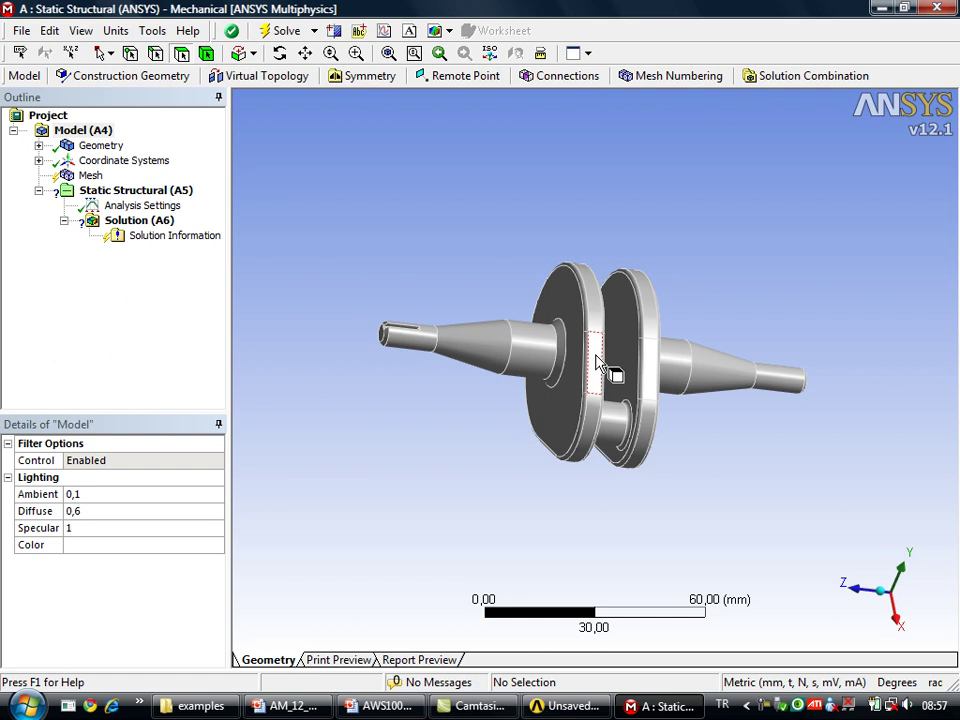
mouse_move(660, 317)
middle_down()
mouse_move(574, 396)
mouse_move(568, 510)
mouse_move(682, 340)
mouse_move(628, 407)
mouse_move(617, 306)
mouse_move(658, 332)
mouse_move(673, 370)
middle_up()
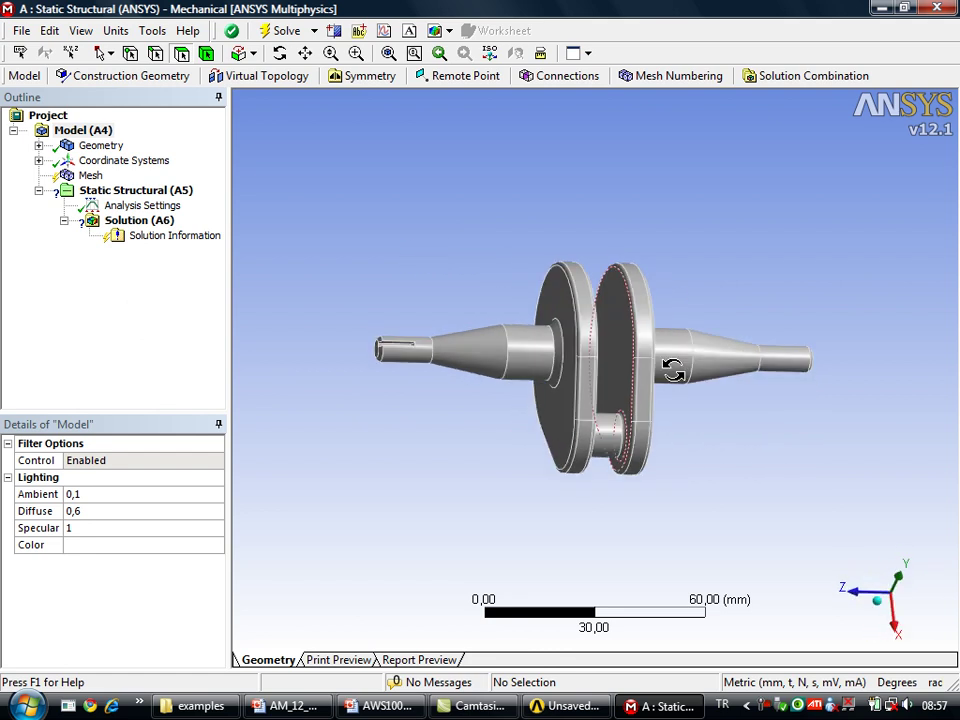
Generate the default tetrahedral mesh on the crankshaft and inspect the elements.
right_click(92, 180)
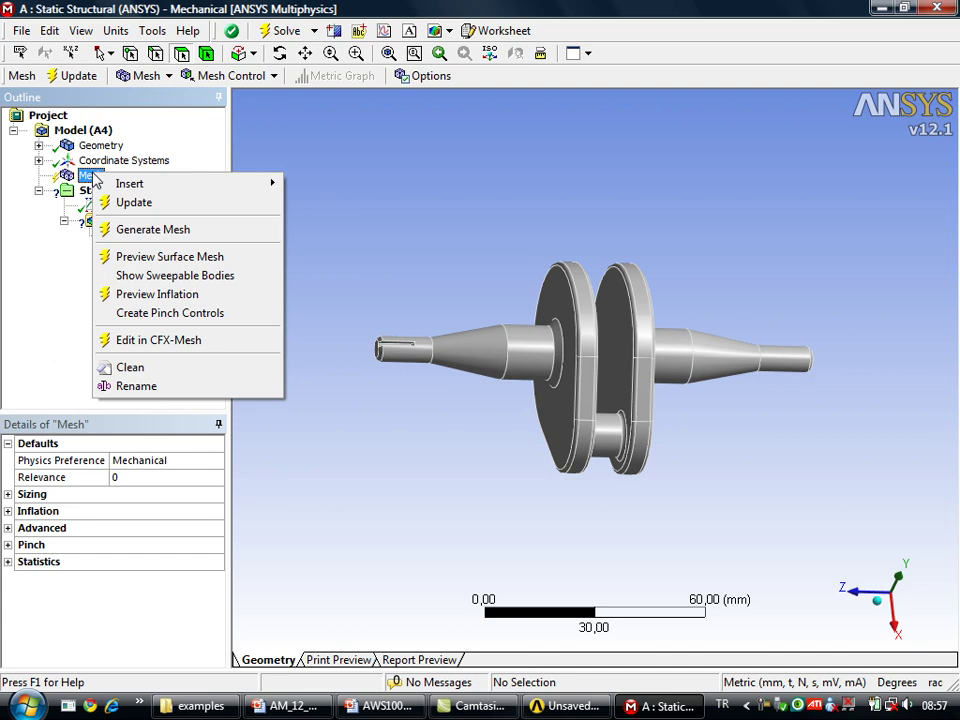
click(147, 230)
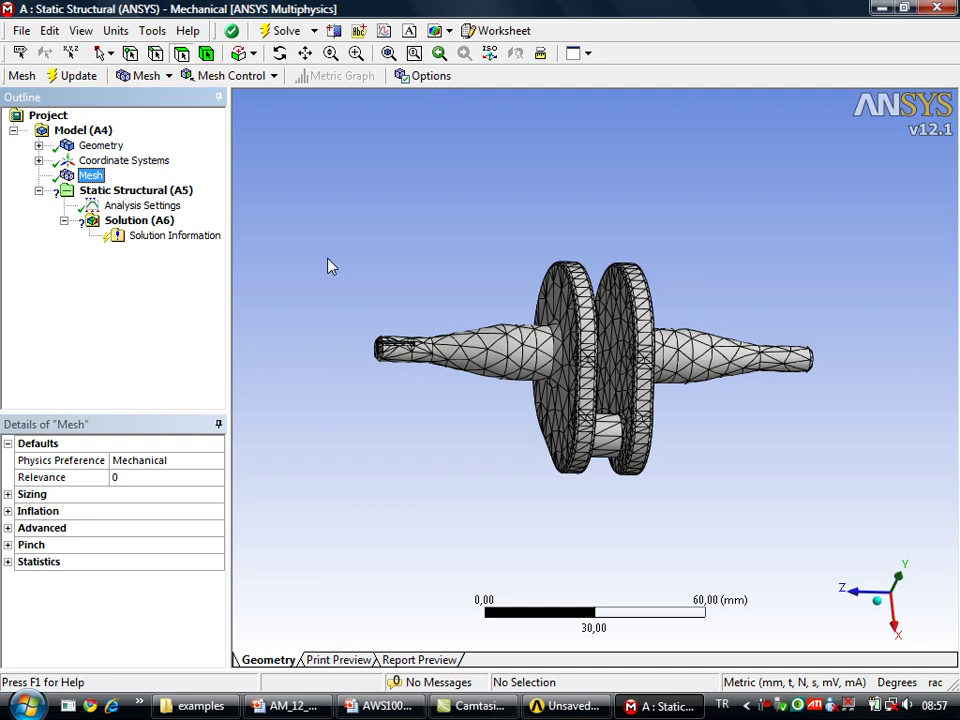
mouse_move(568, 253)
middle_down()
mouse_move(619, 332)
mouse_move(767, 331)
mouse_move(799, 319)
mouse_move(799, 347)
mouse_move(752, 388)
mouse_move(667, 407)
mouse_move(668, 440)
mouse_move(656, 440)
mouse_move(664, 452)
mouse_move(615, 413)
mouse_move(617, 390)
middle_up()
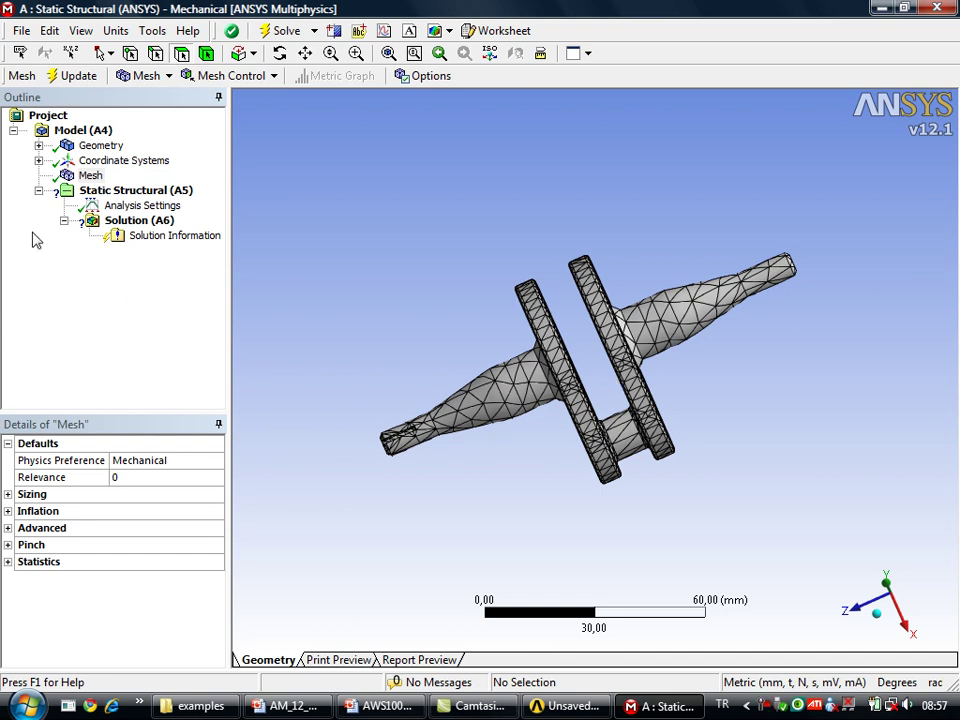
Select the crank-pin cylinder face between the two webs.
right_click(90, 177)
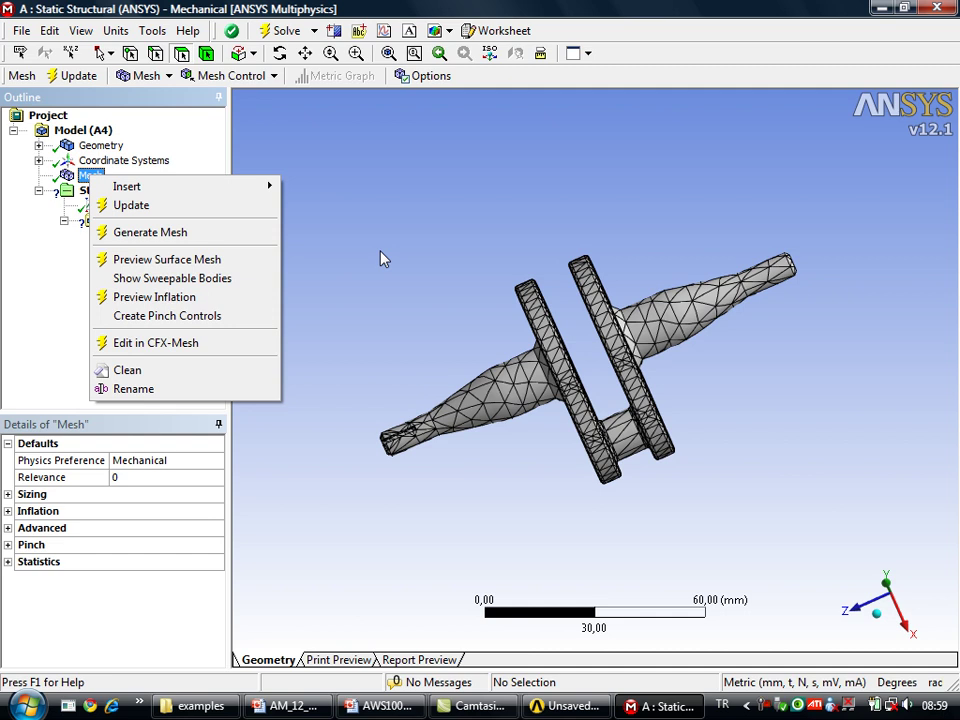
click(754, 409)
mouse_move(643, 446)
middle_down()
mouse_move(648, 424)
mouse_move(555, 485)
mouse_move(638, 365)
mouse_move(645, 398)
middle_up()
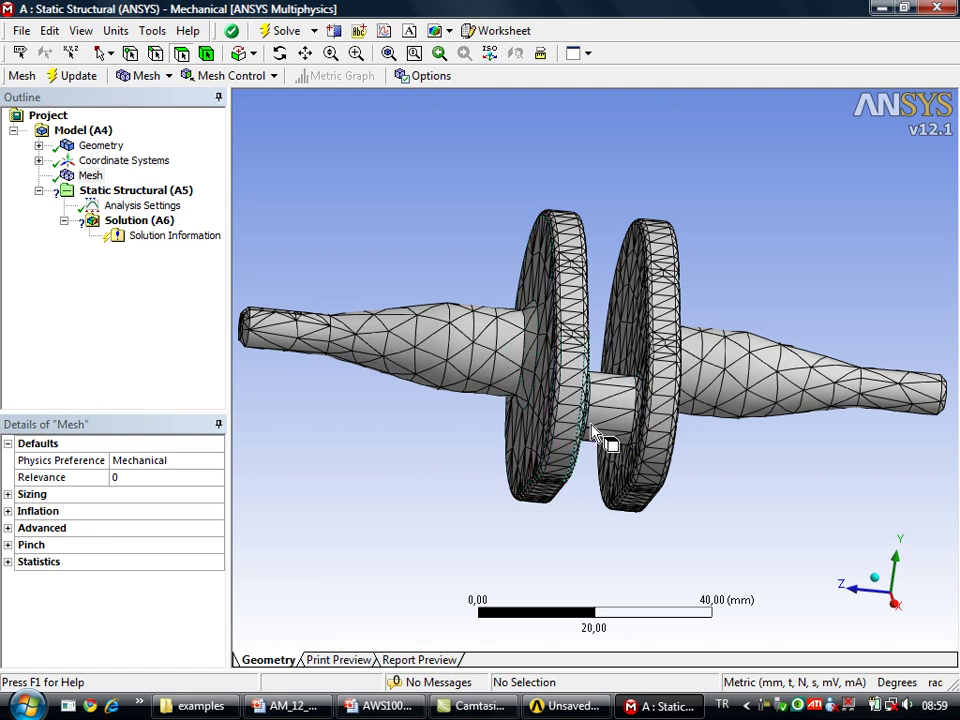
click(615, 424)
mouse_move(663, 465)
middle_down()
mouse_move(684, 336)
mouse_move(712, 455)
middle_up()
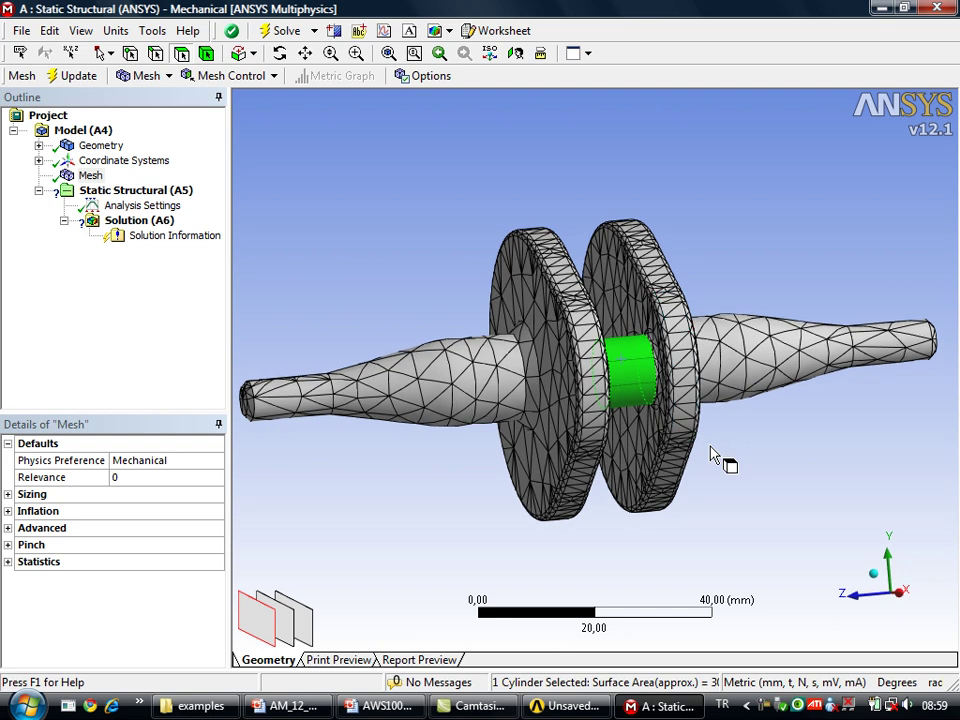
Insert a mesh Refinement on the crank-pin face with refinement level 3.
right_click(728, 188)
mouse_move(590, 196)
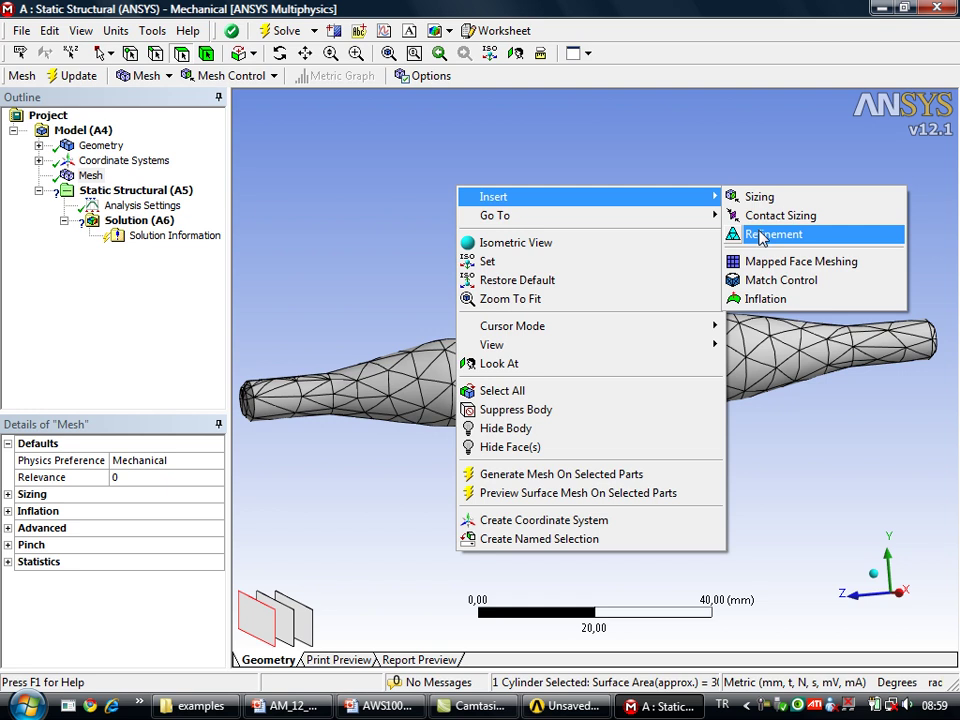
click(759, 236)
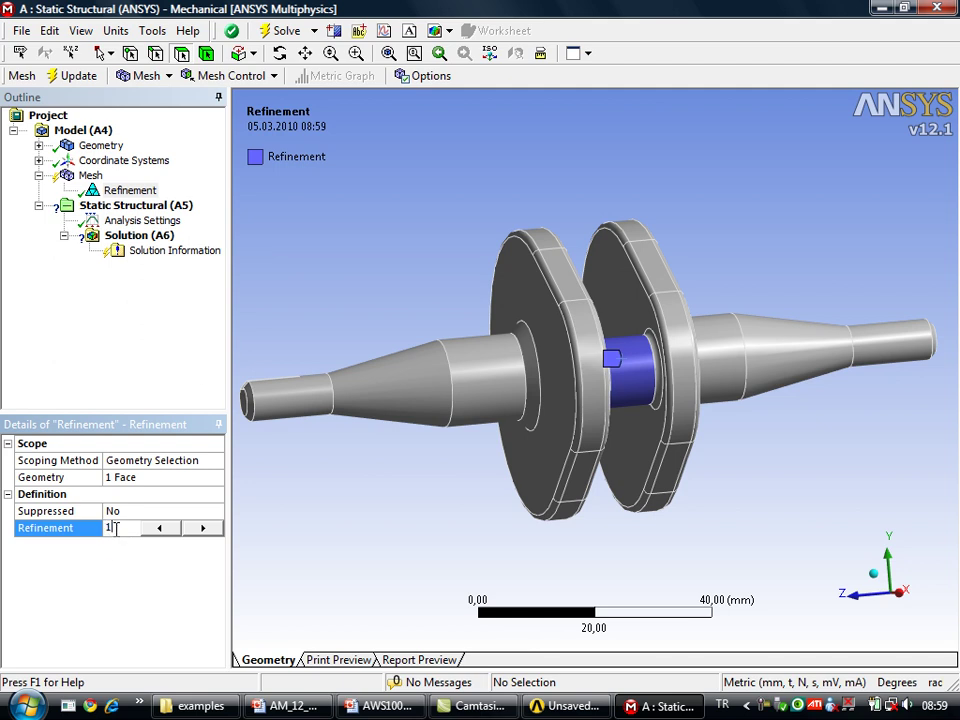
click(203, 528)
click(203, 528)
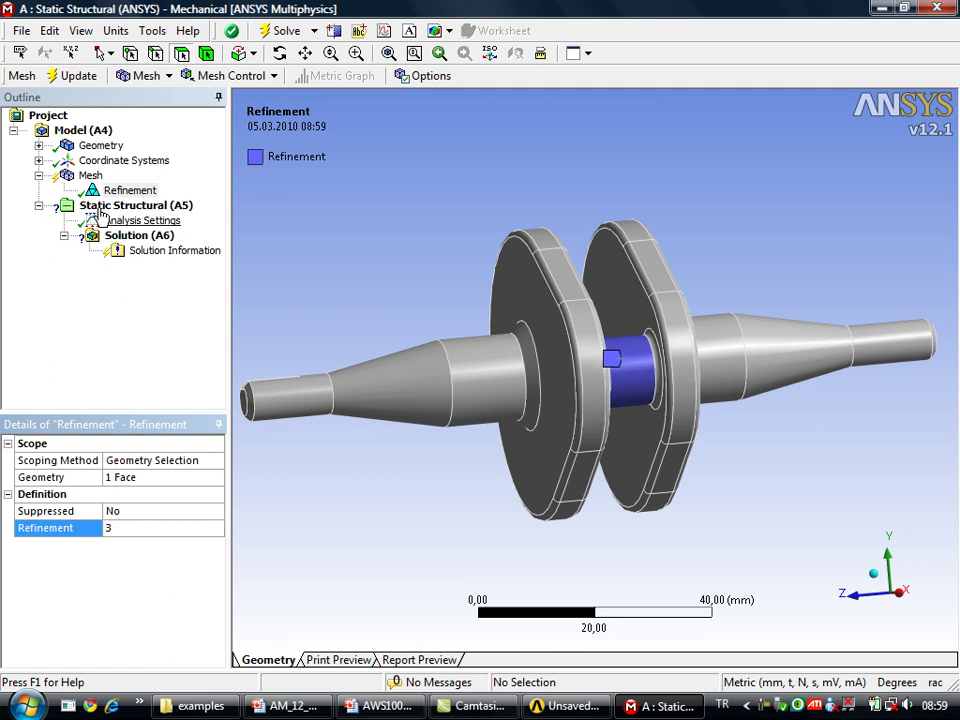
Regenerate the mesh and check the denser elements on the crank-pin face.
right_click(92, 178)
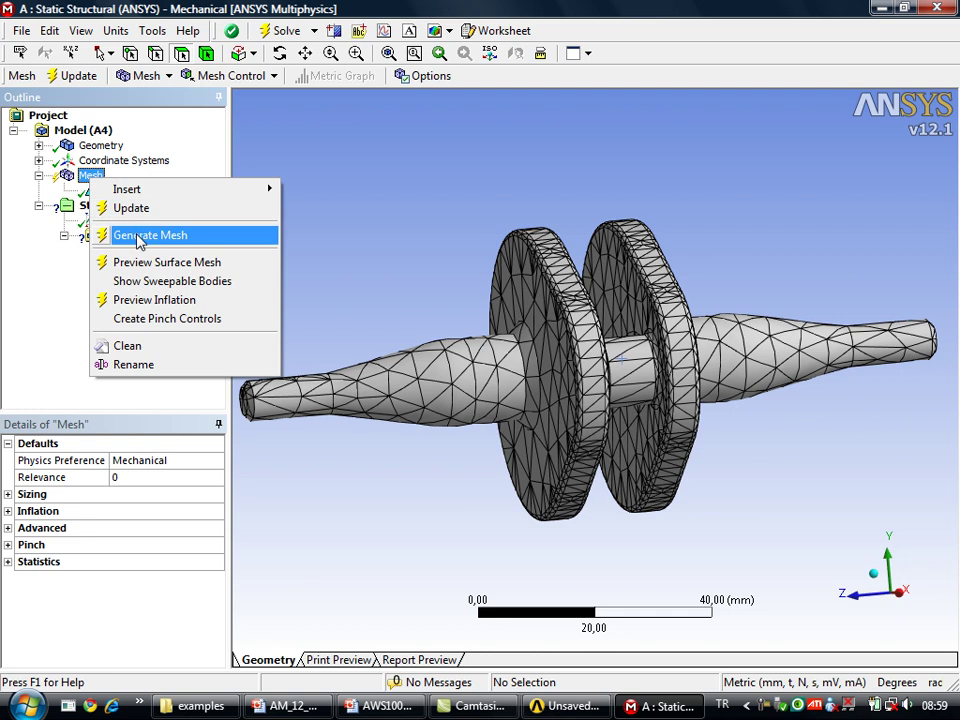
click(118, 235)
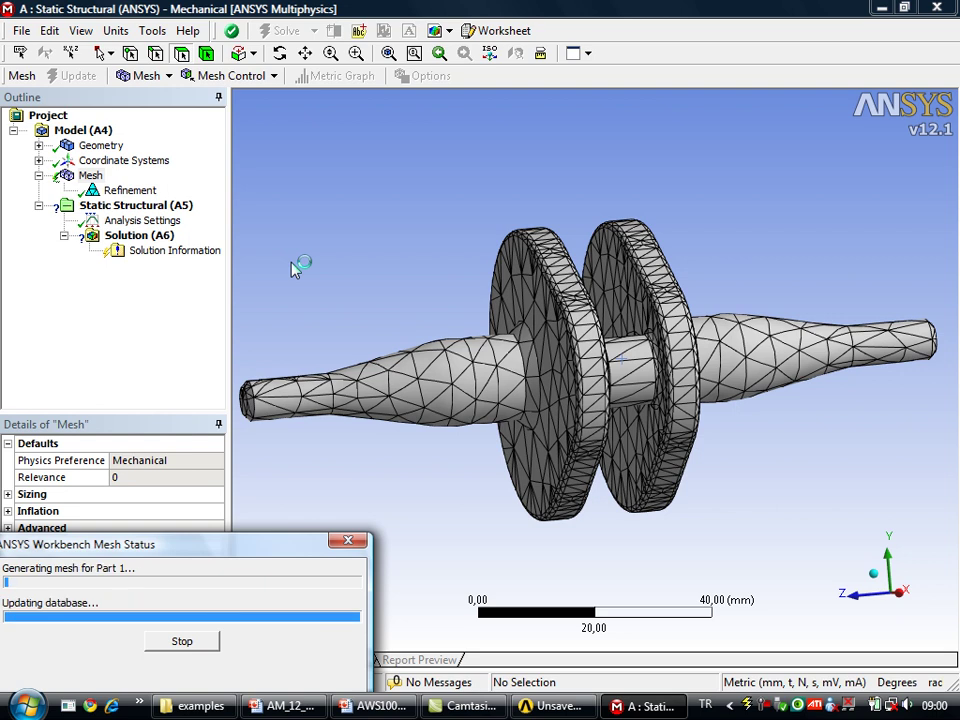
middle_drag(470, 245, 620, 420)
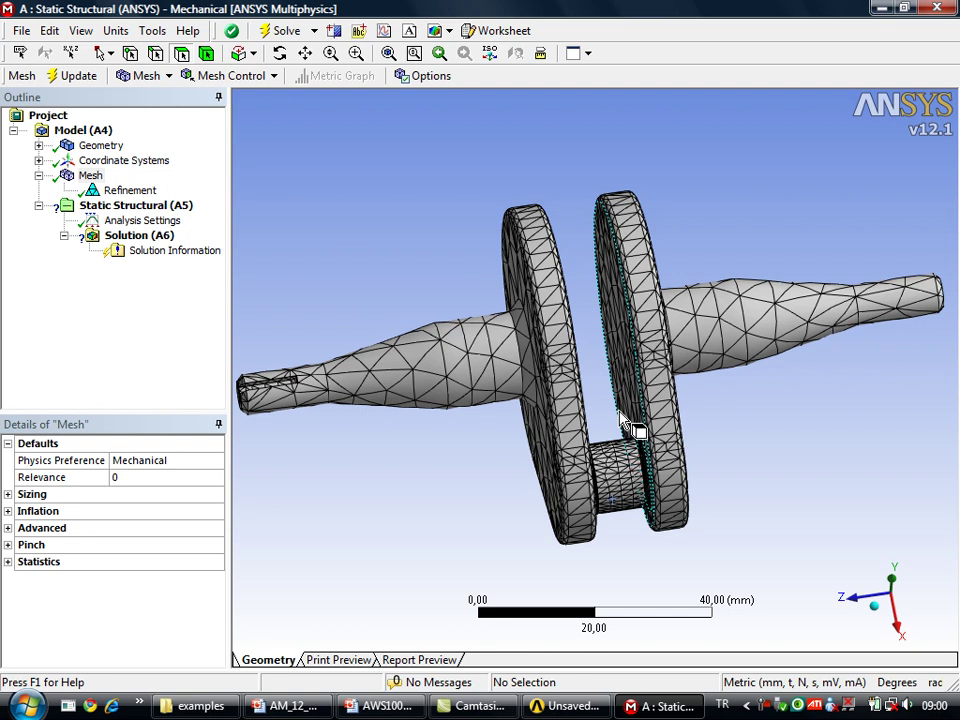
Zoom in between the webs and select the crankpin's cylindrical face.
scroll(621, 420, down, 1)
scroll(617, 407, up, 3)
scroll(628, 489, up, 3)
scroll(600, 495, up, 2)
middle_drag(578, 505, 602, 476)
scroll(602, 478, down, 2)
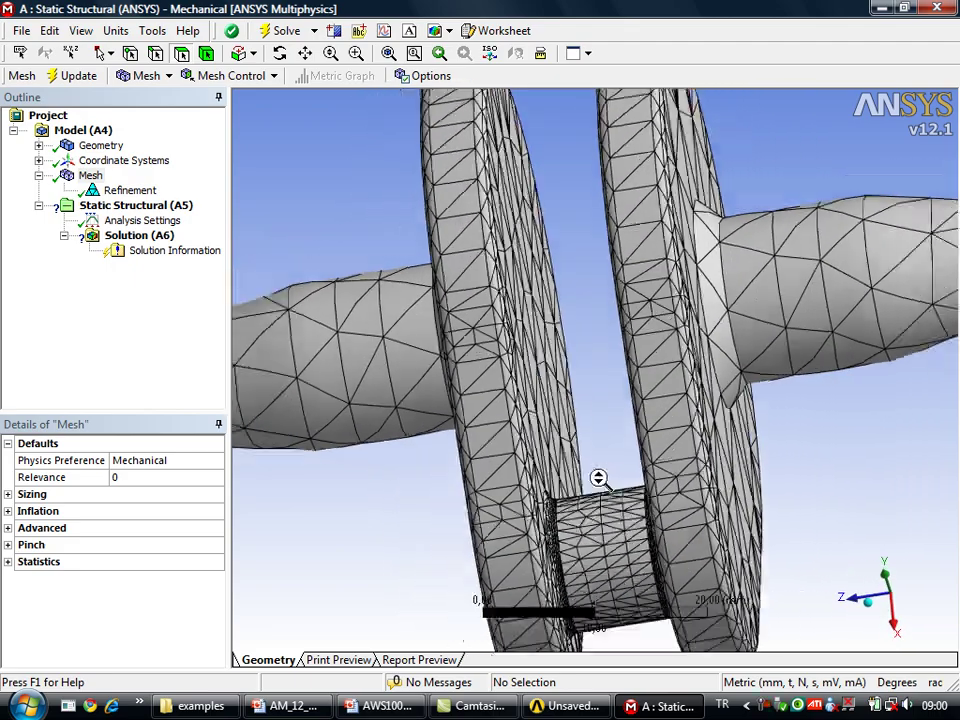
scroll(574, 519, up, 1)
scroll(566, 538, up, 3)
scroll(564, 550, down, 2)
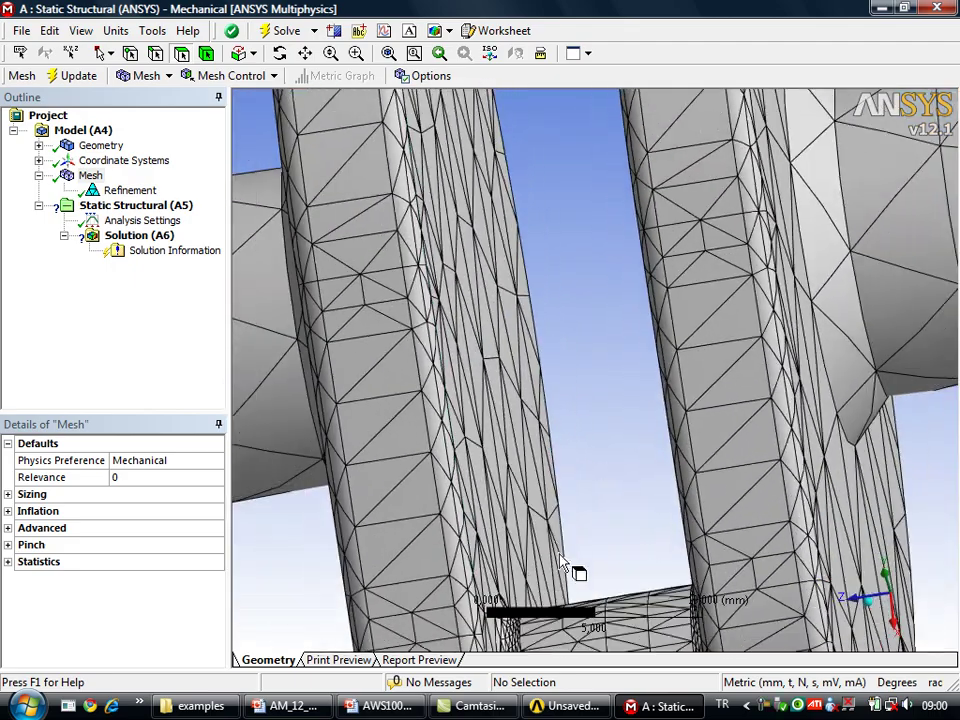
scroll(580, 580, up, 1)
click(618, 614)
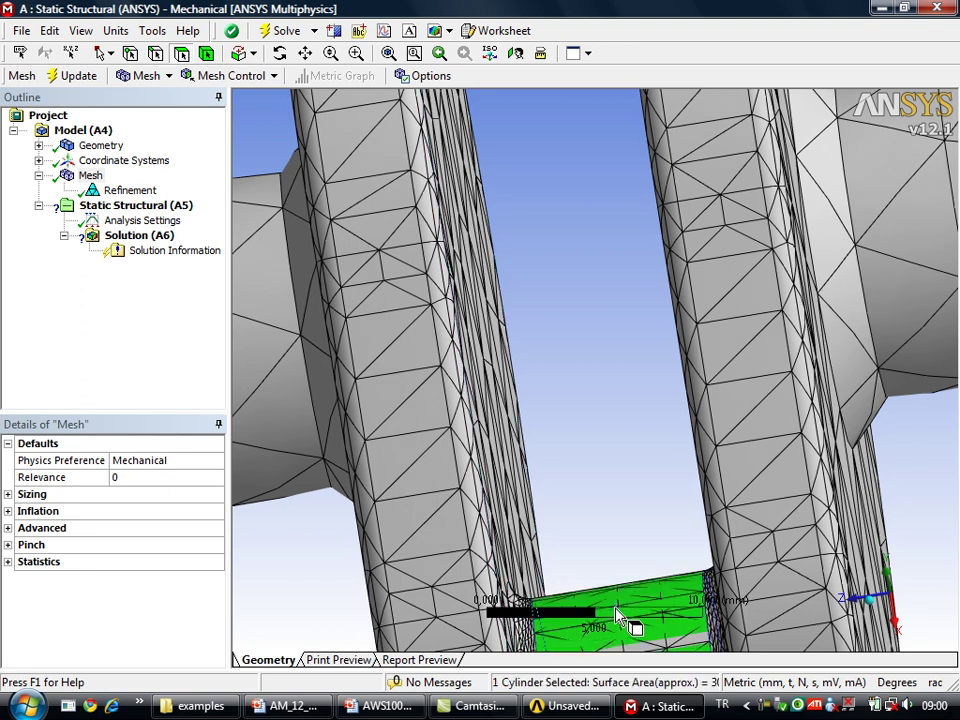
Select both the left and right crankpin fillet faces together.
scroll(604, 530, down, 2)
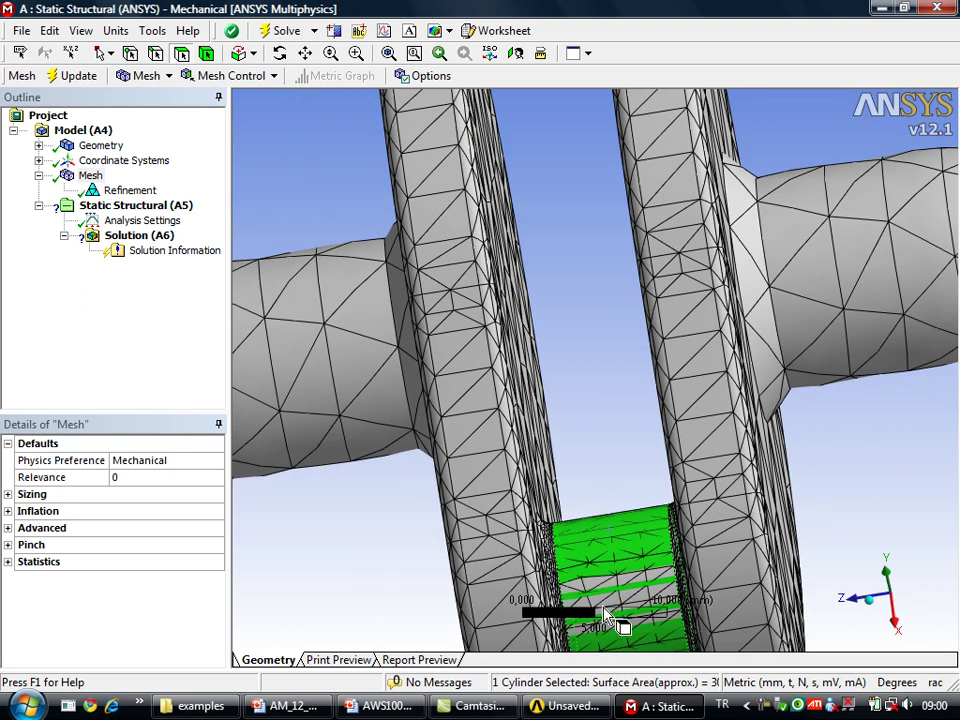
scroll(598, 518, down, 1)
middle_drag(527, 551, 560, 438)
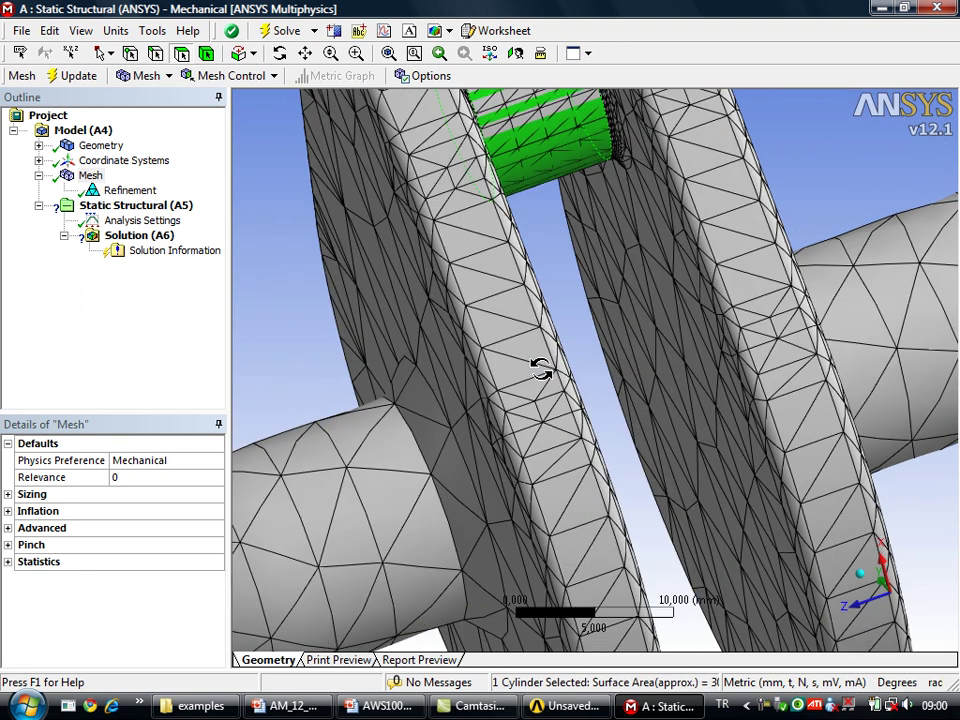
scroll(560, 440, down, 2)
scroll(574, 390, up, 2)
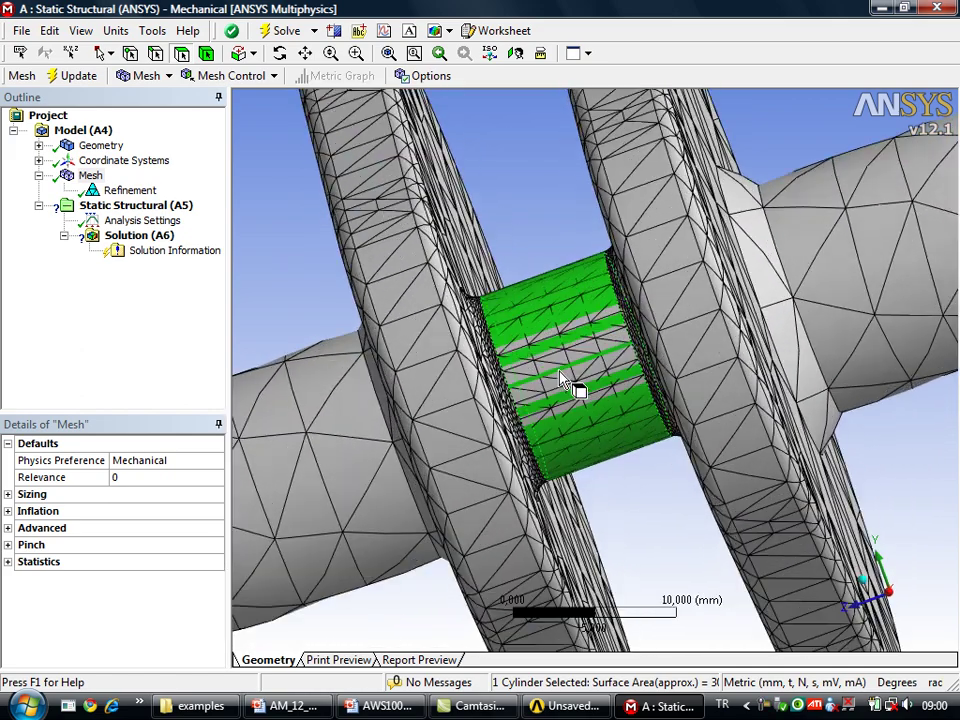
scroll(561, 394, up, 1)
scroll(547, 355, up, 1)
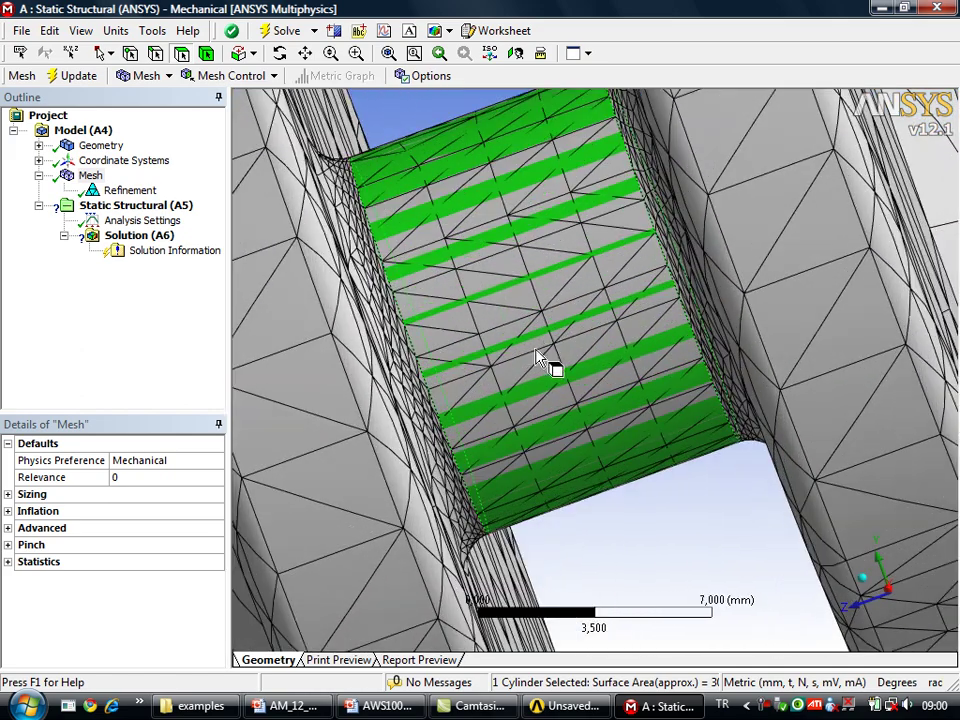
click(407, 347)
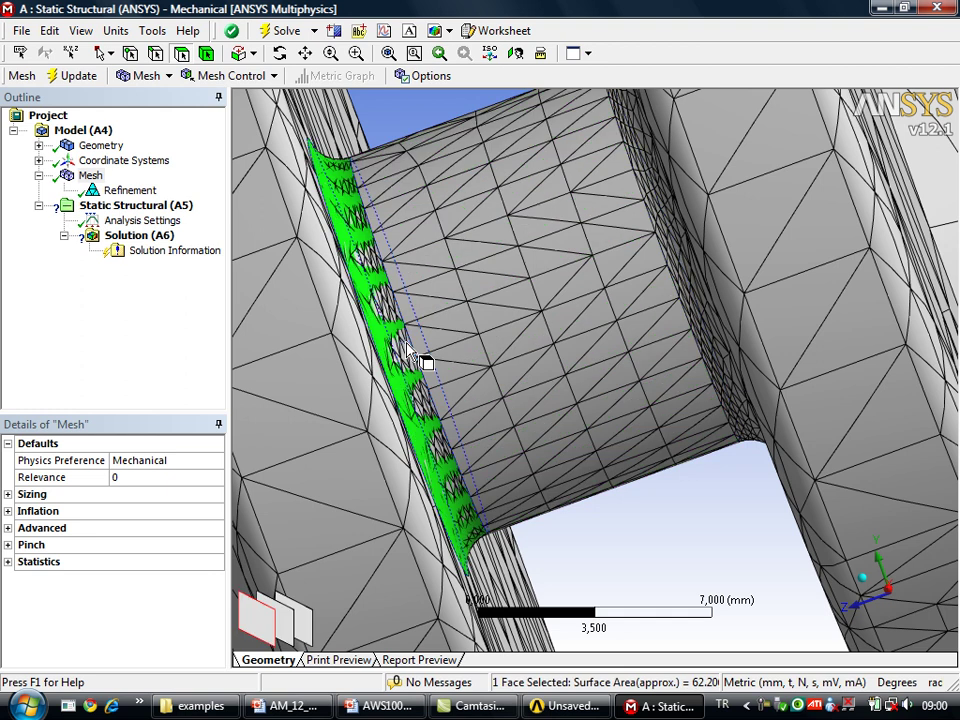
ctrl+click(677, 241)
click(690, 512)
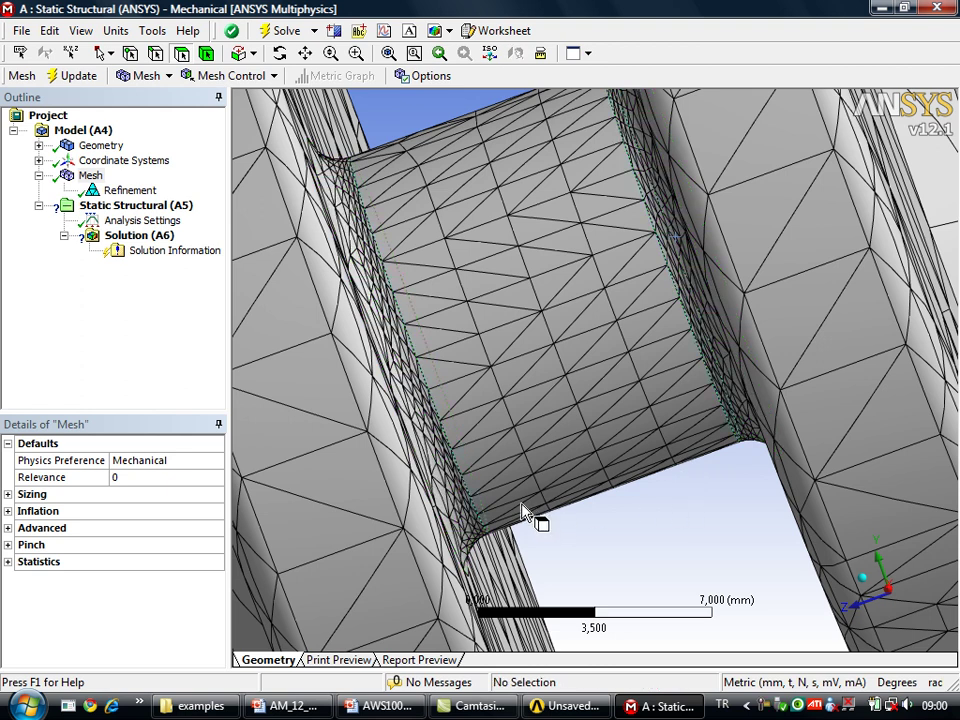
click(470, 525)
ctrl+click(688, 287)
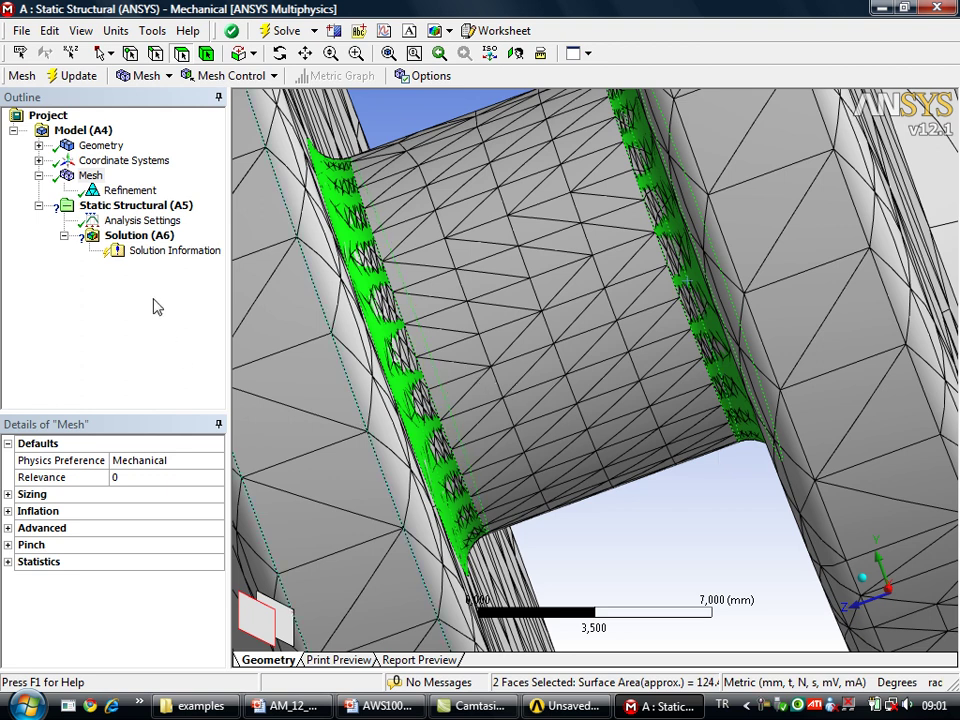
Insert a Face Sizing on the two fillet faces with element size 0,5 mm.
right_click(693, 516)
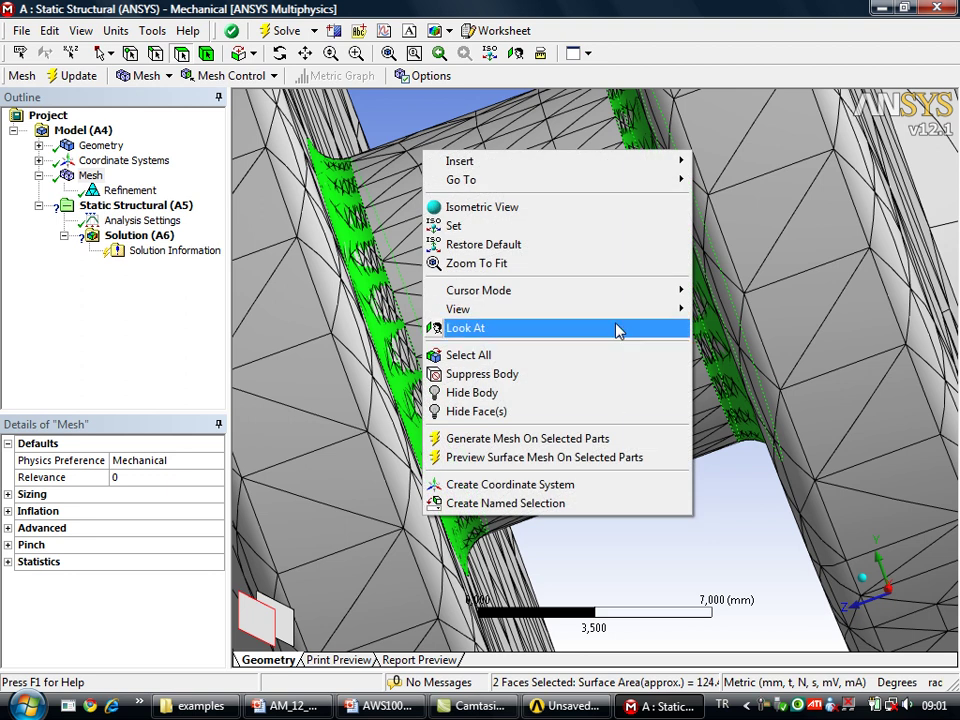
mouse_move(556, 161)
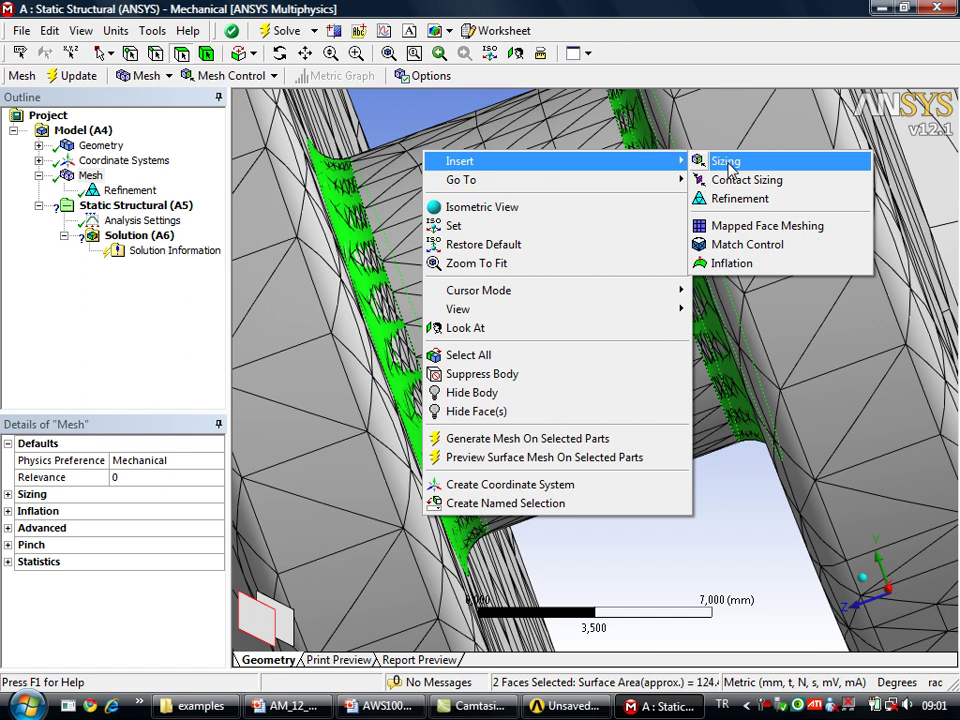
click(726, 162)
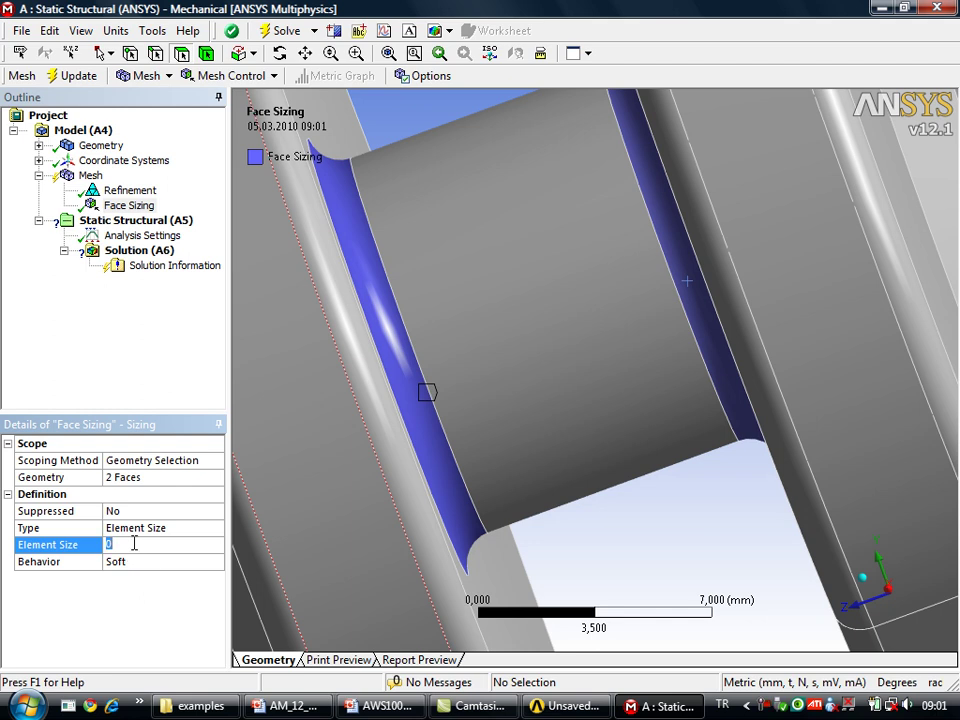
text(,5)
key(Return)
click(134, 543)
text(,5)
key(Return)
Update the mesh with the new sizing and orbit to inspect the finer crankpin fillet elements.
click(90, 176)
right_click(92, 178)
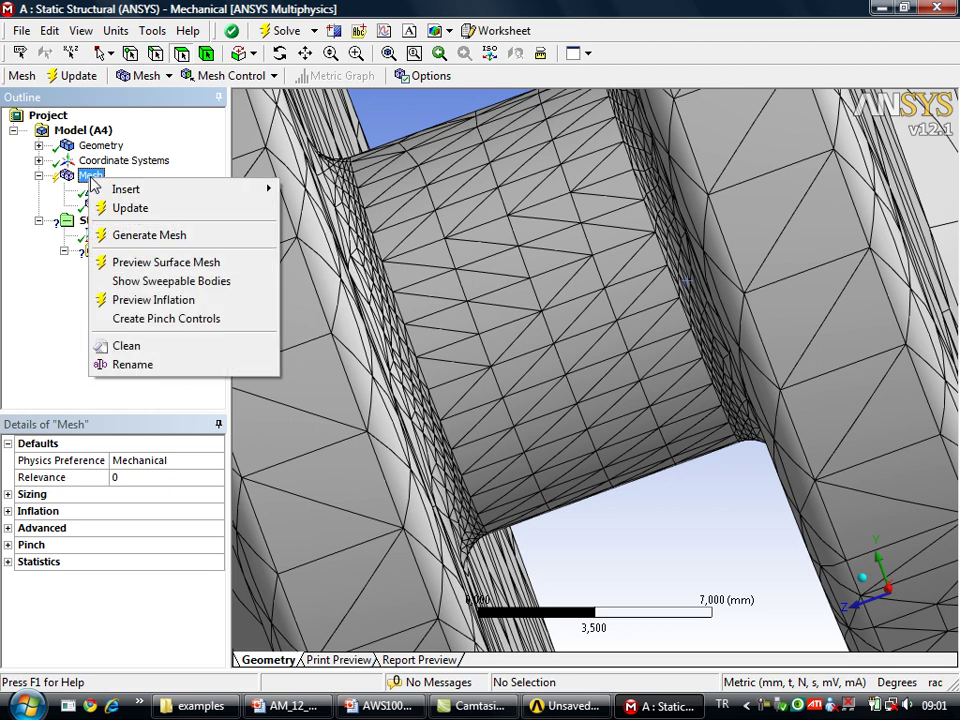
click(134, 208)
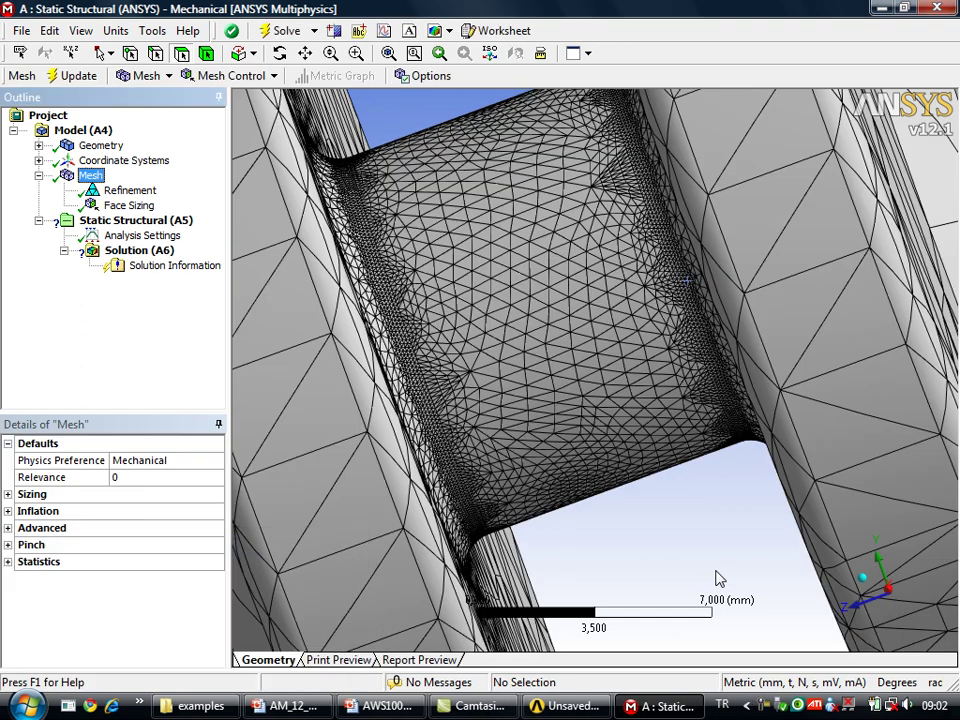
mouse_move(422, 343)
middle_down()
mouse_move(393, 310)
mouse_move(369, 354)
mouse_move(401, 336)
mouse_move(426, 369)
mouse_move(434, 430)
mouse_move(356, 454)
middle_up()
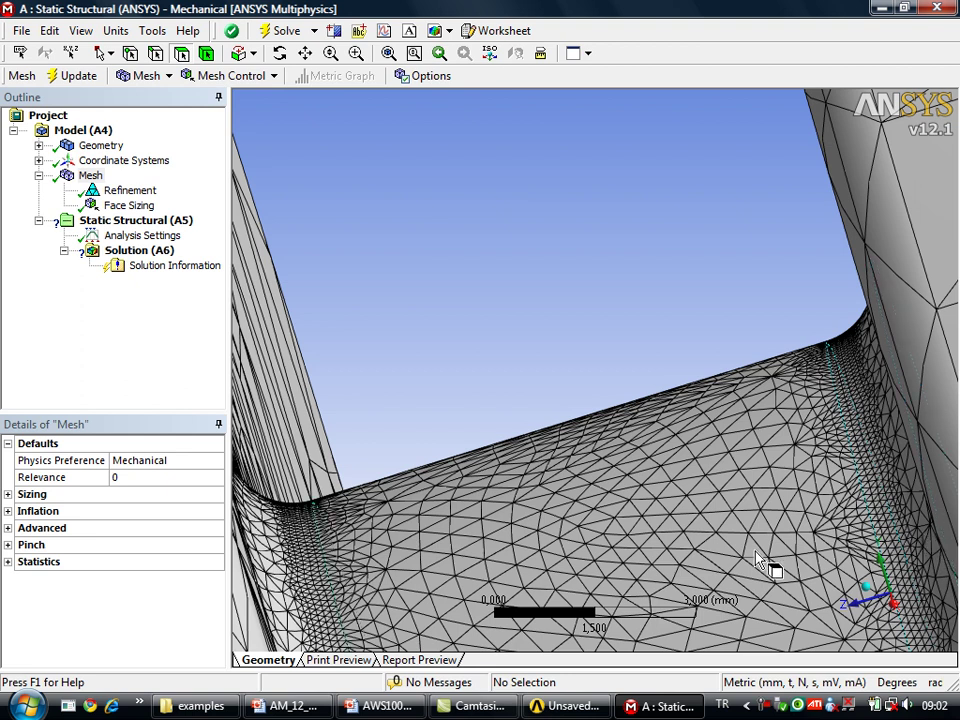
Suppress the Refinement mesh control.
click(118, 191)
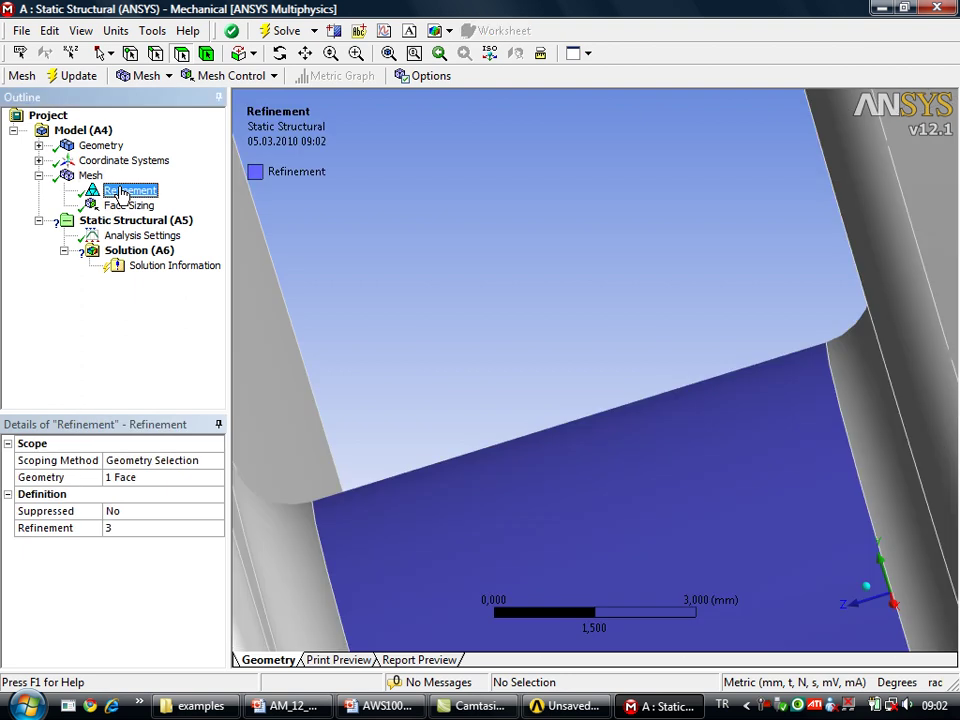
right_click(122, 192)
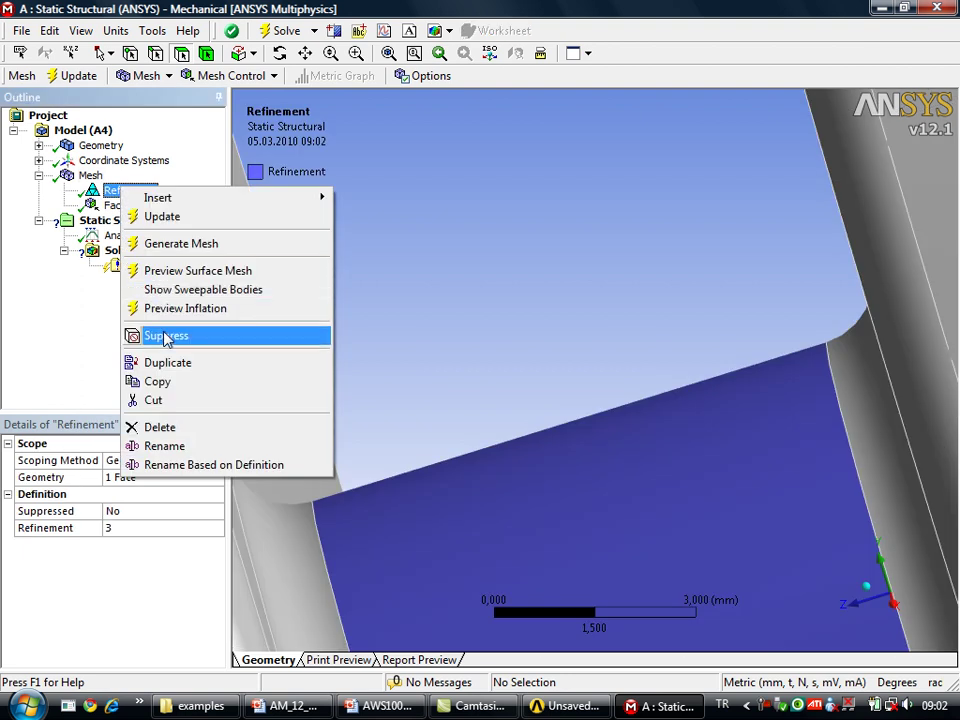
click(140, 335)
Reassign the Face Sizing control to the left fillet, crankpin and right fillet faces.
click(289, 557)
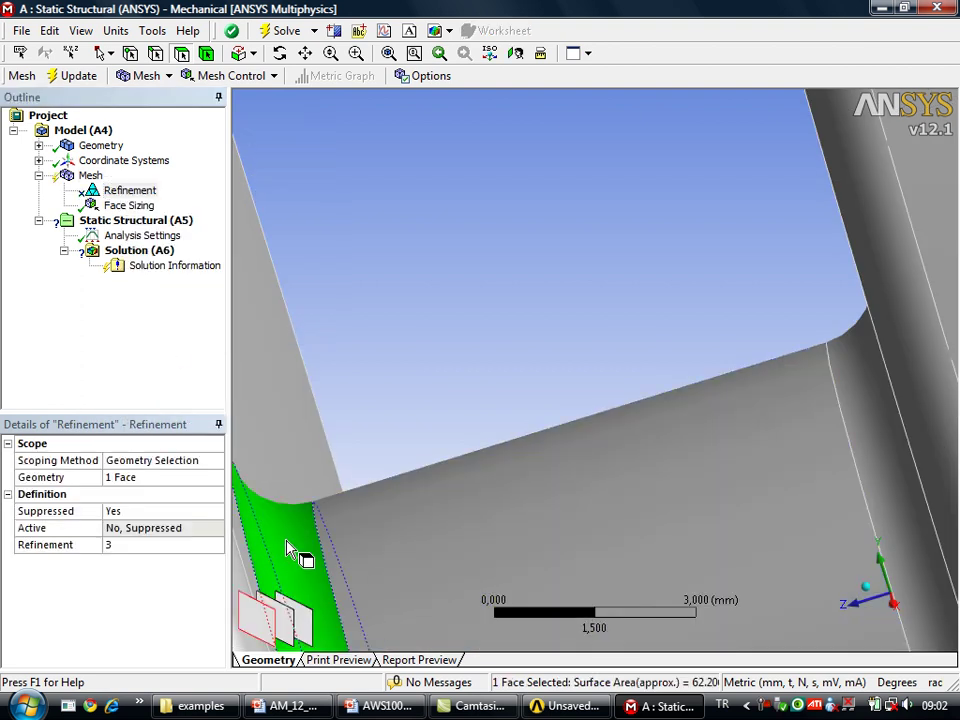
ctrl+click(485, 501)
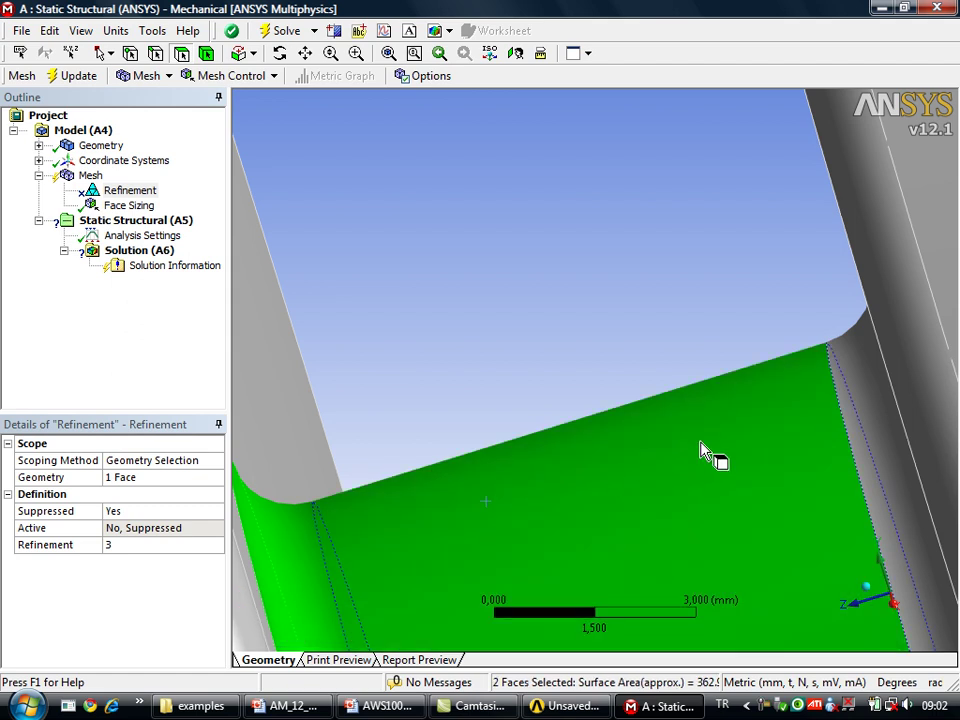
ctrl+click(853, 386)
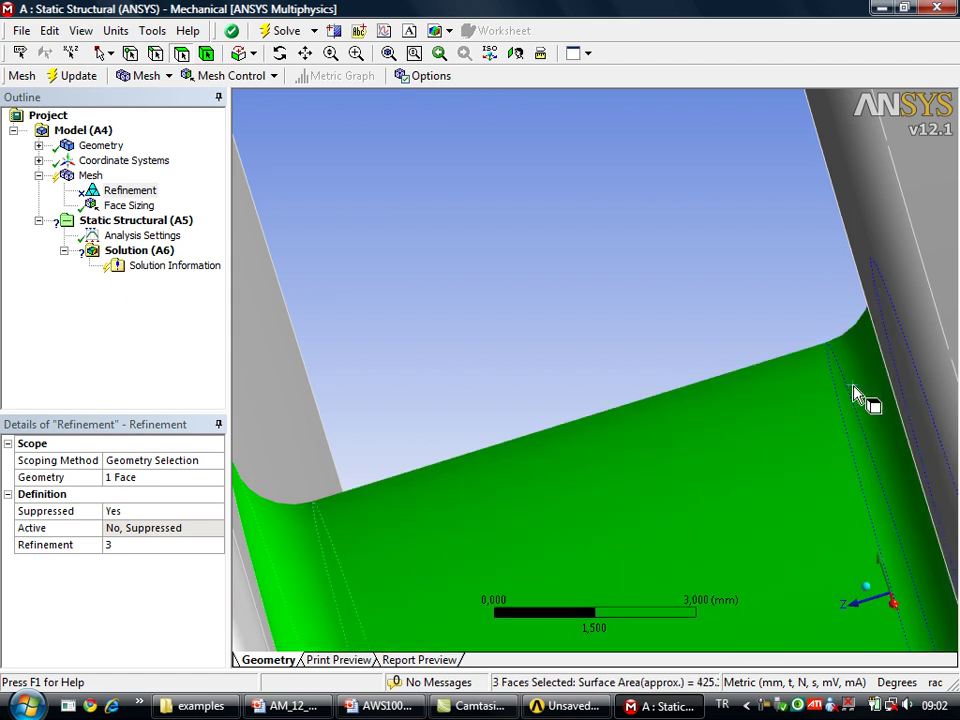
click(144, 207)
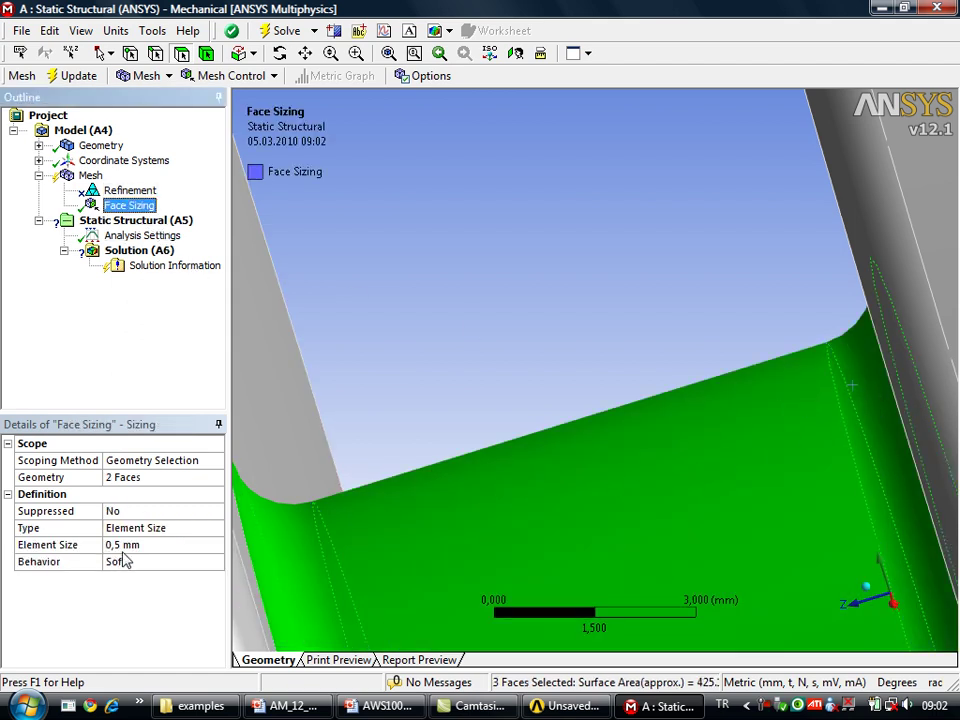
click(135, 478)
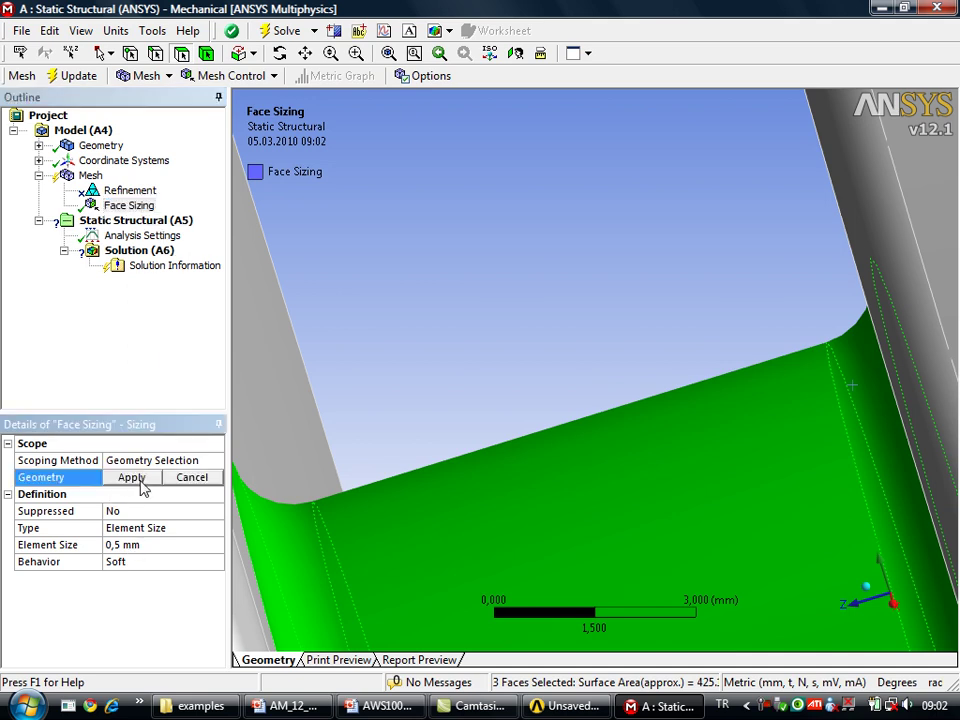
click(134, 478)
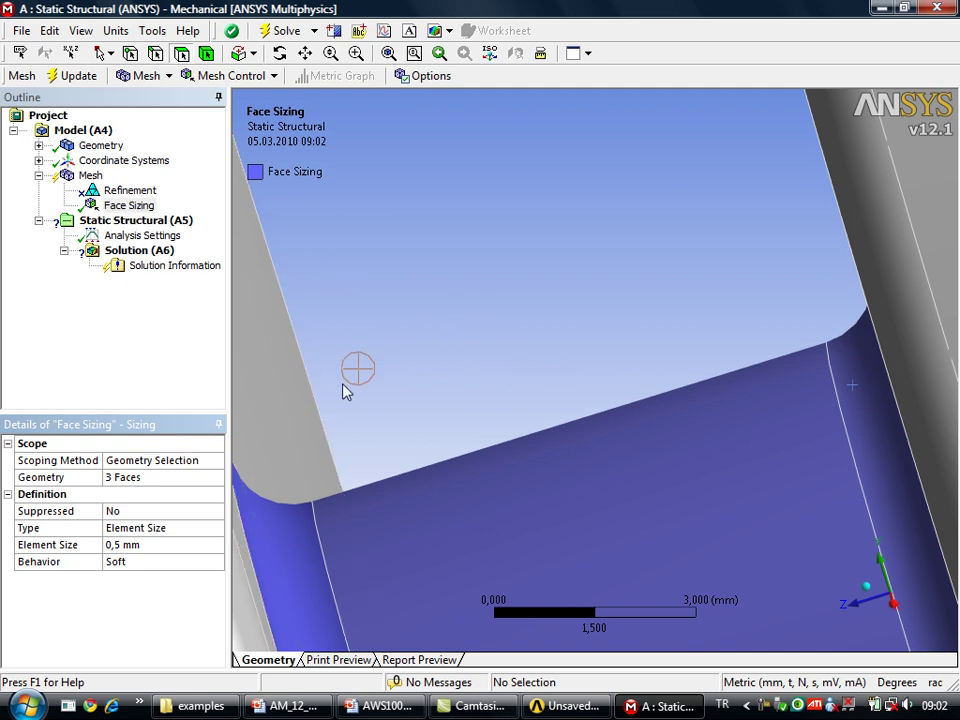
Delete the Refinement and Face Sizing controls, confirming each deletion.
click(125, 190)
right_click(118, 192)
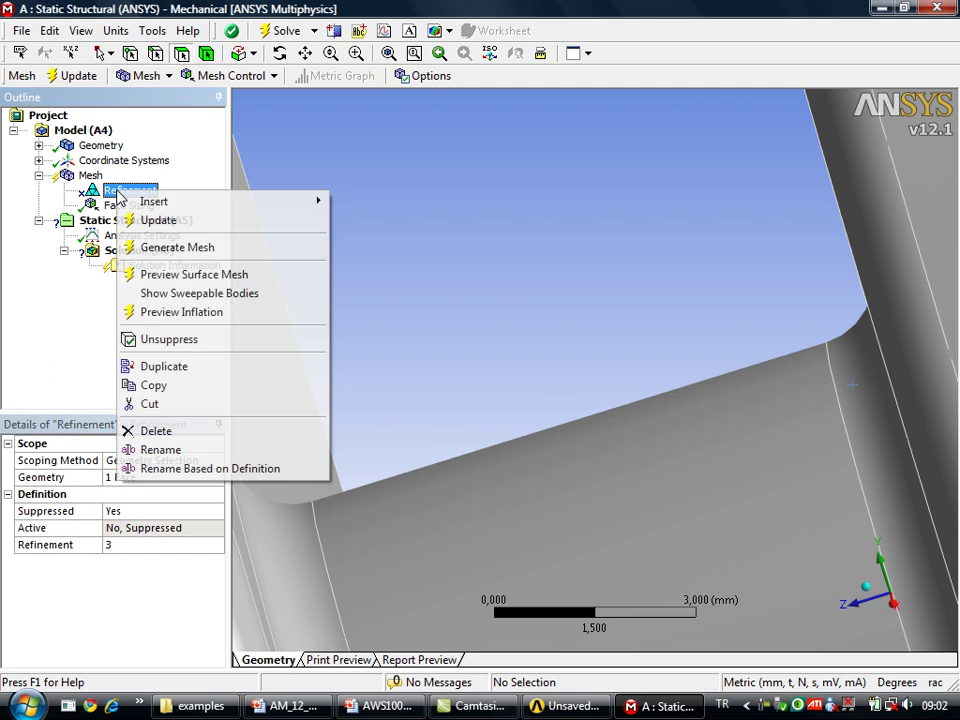
click(176, 431)
click(483, 424)
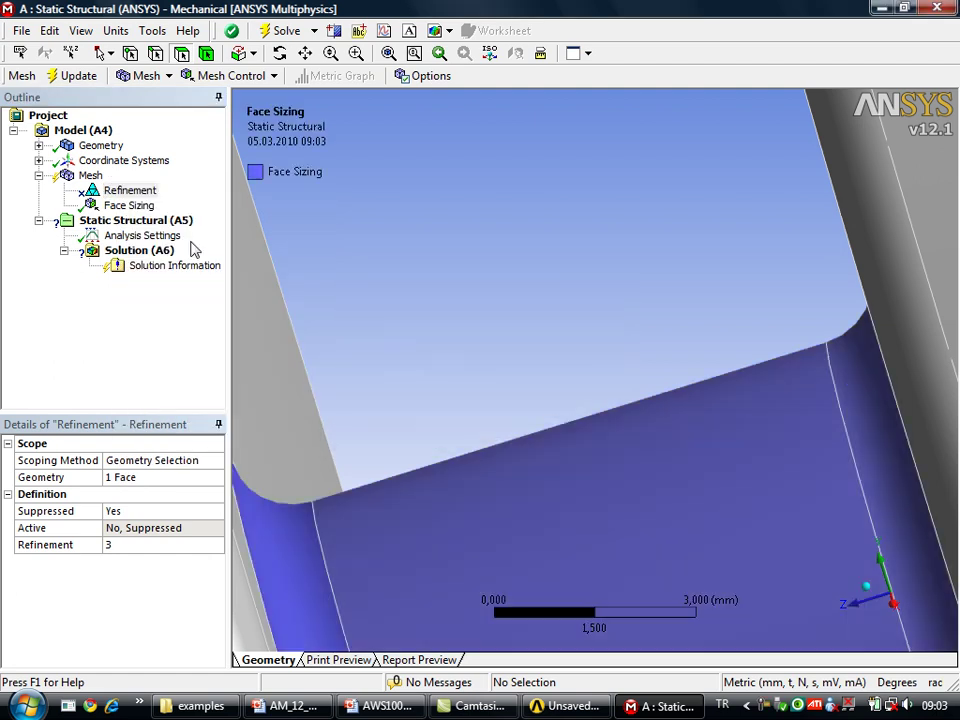
right_click(132, 191)
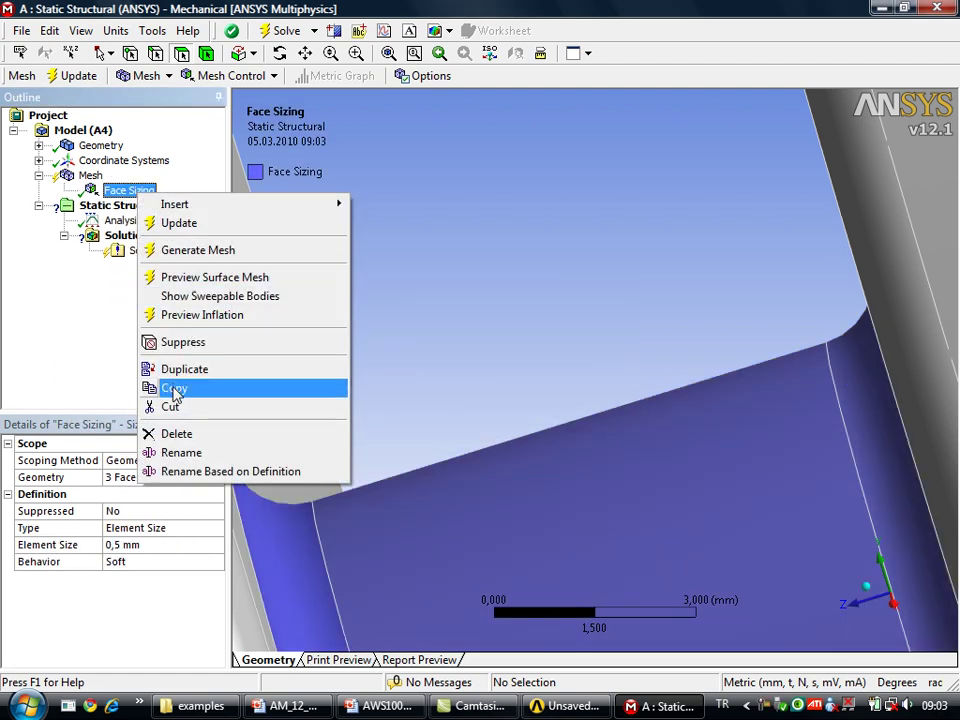
click(176, 433)
click(467, 418)
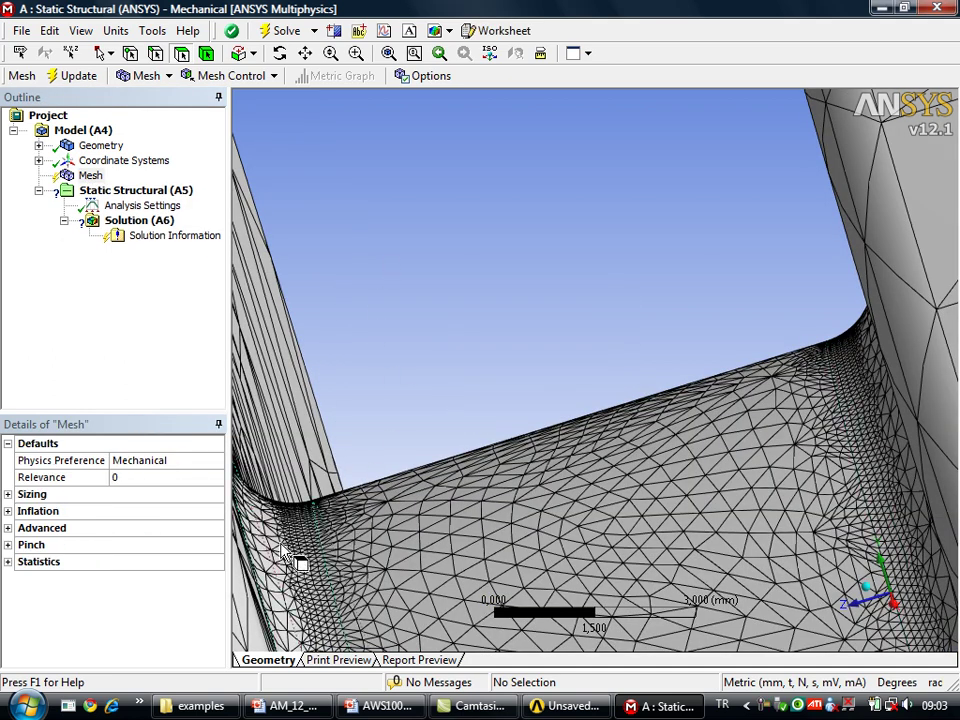
Insert a Sizing control on the left fillet, crankpin and right fillet faces.
click(300, 562)
ctrl+click(615, 484)
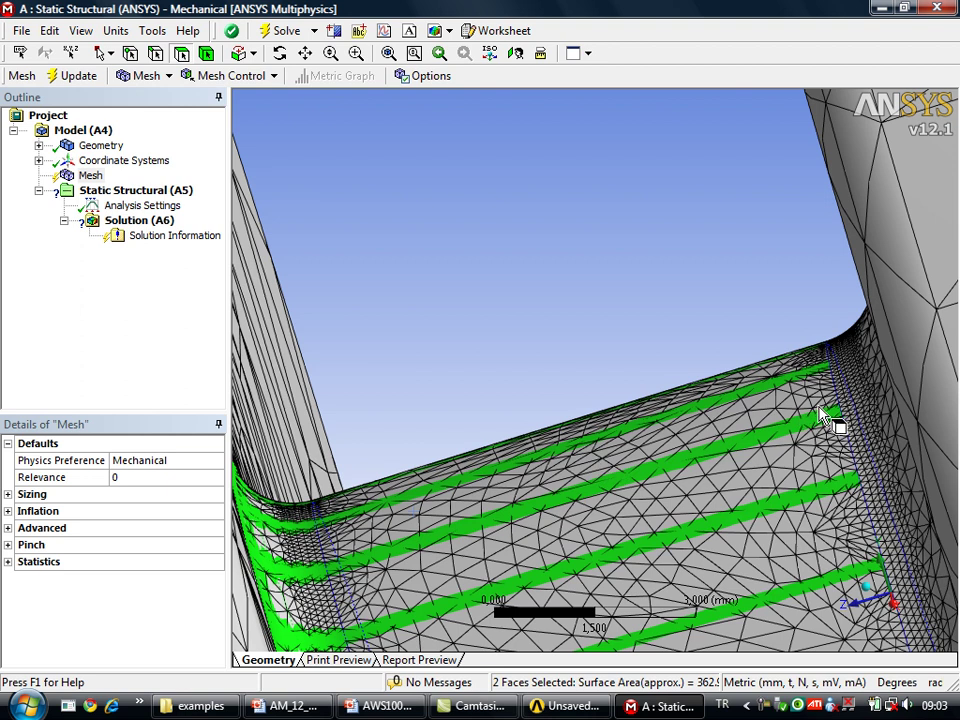
ctrl+click(857, 405)
right_click(455, 207)
mouse_move(495, 215)
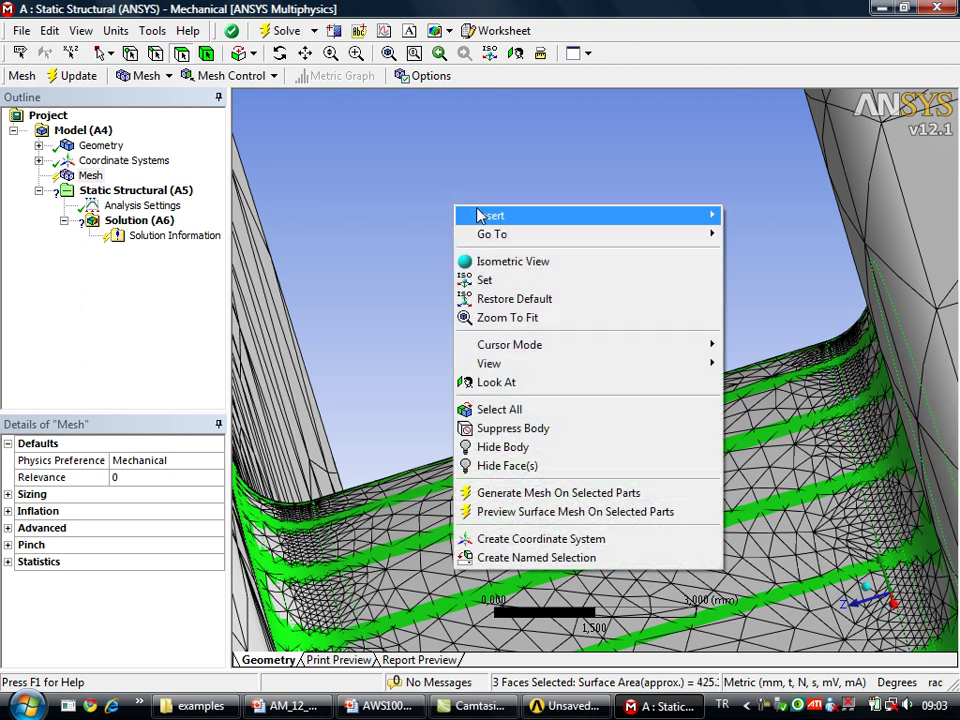
click(765, 225)
text(,5)
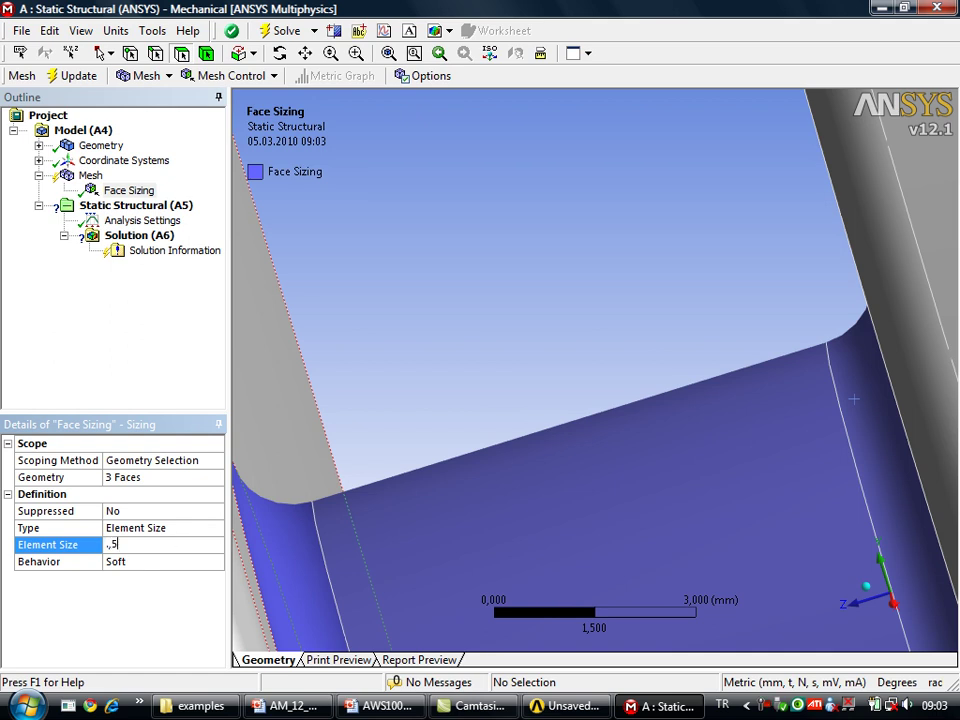
Set the element size to 0,5 mm and generate the mesh.
key(Return)
click(173, 540)
text(5)
key(Return)
right_click(62, 178)
click(124, 229)
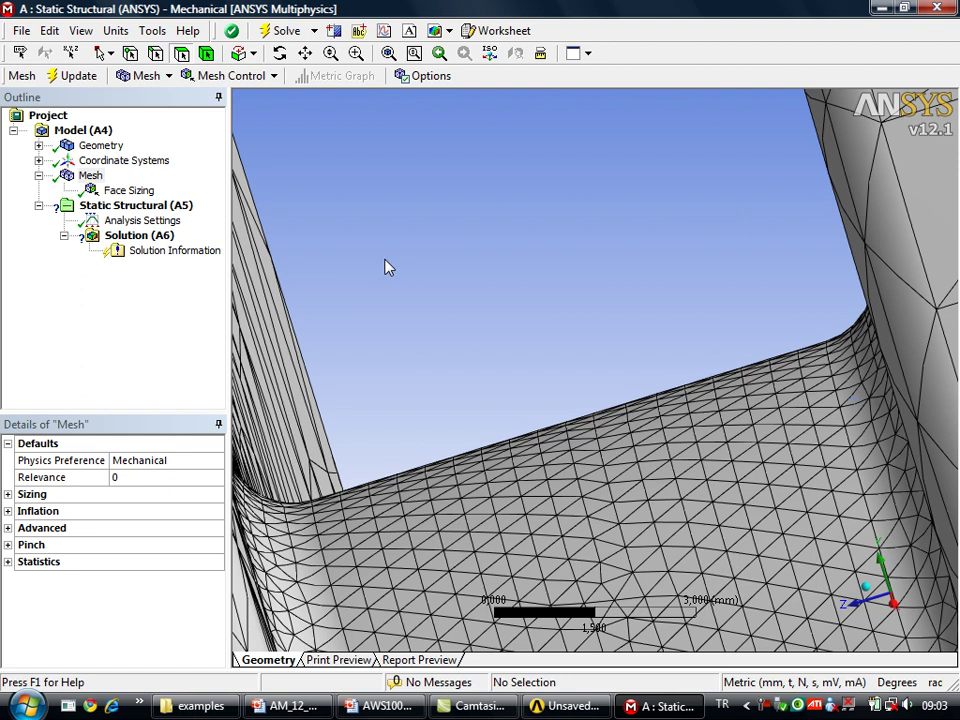
Orbit and zoom around the mesh to inspect the fine shaft face and the disk's top face.
middle_drag(465, 362, 480, 435)
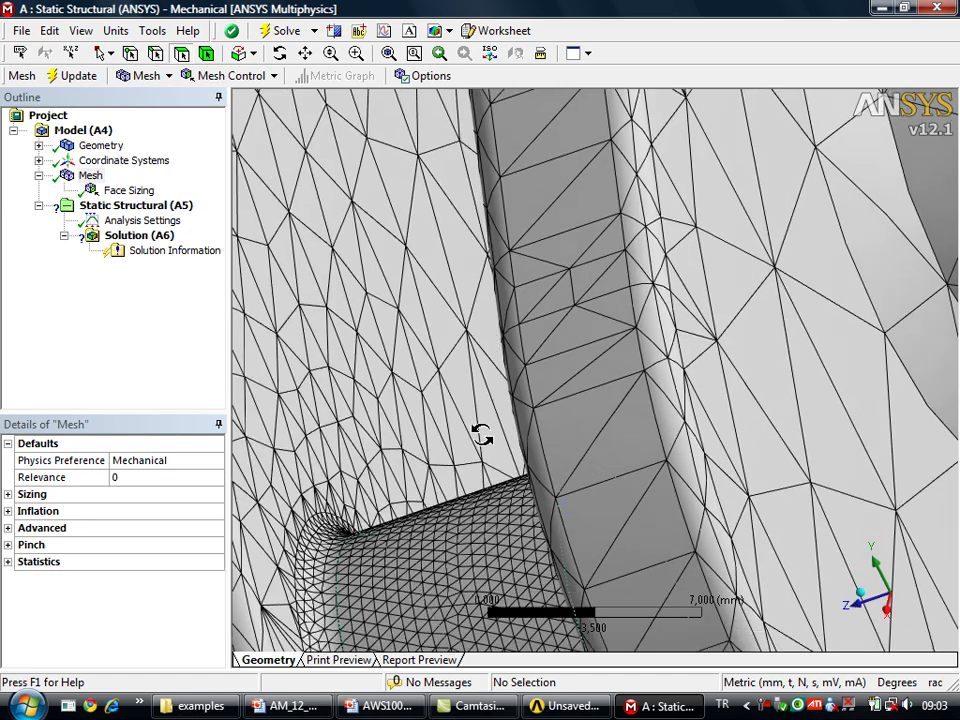
middle_drag(377, 437, 412, 478)
scroll(410, 475, down, 1)
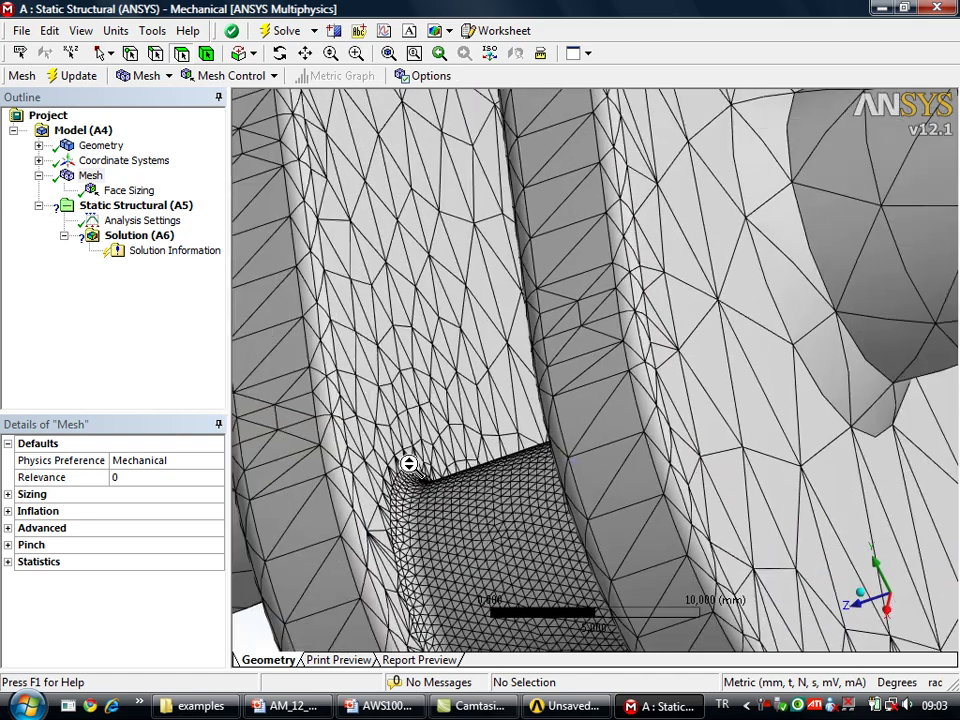
scroll(407, 461, down, 3)
scroll(454, 495, down, 1)
scroll(456, 482, down, 2)
mouse_move(502, 470)
middle_down()
mouse_move(561, 433)
mouse_move(558, 423)
middle_up()
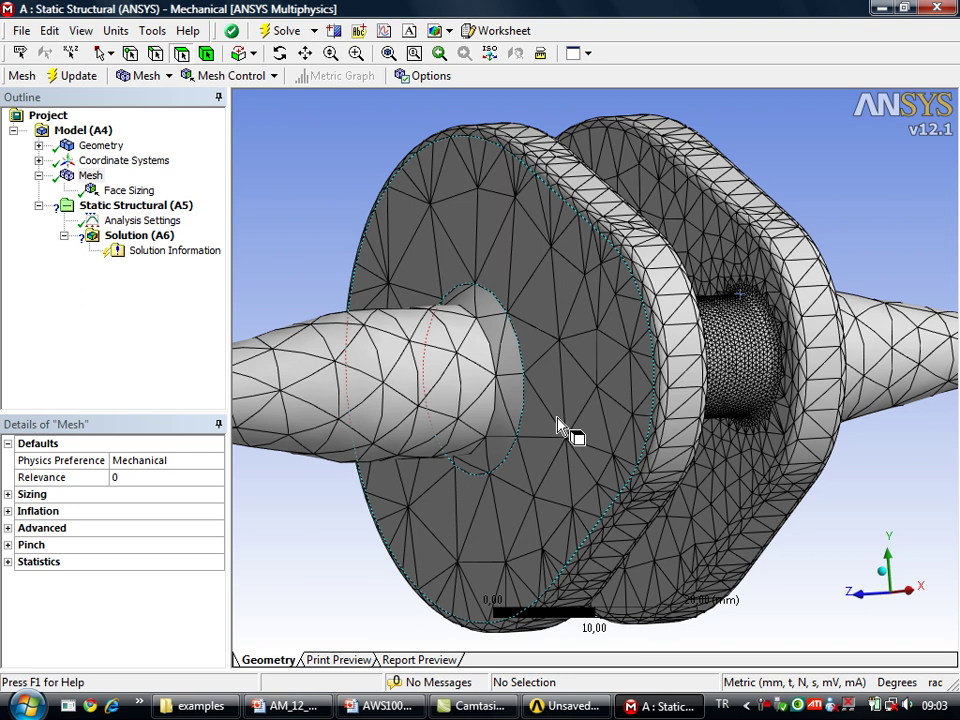
mouse_move(557, 425)
middle_down()
mouse_move(574, 377)
mouse_move(653, 327)
middle_up()
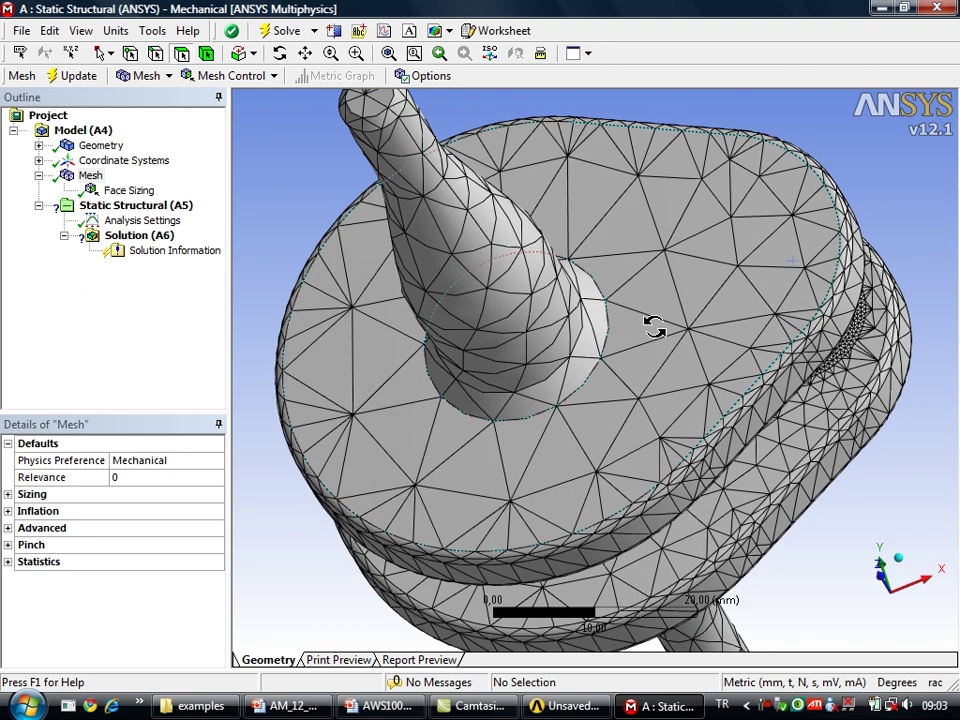
key(Escape)
Delete the 0,5 mm Face Sizing control and bring the PowerPoint slides to the front.
click(116, 191)
right_click(117, 193)
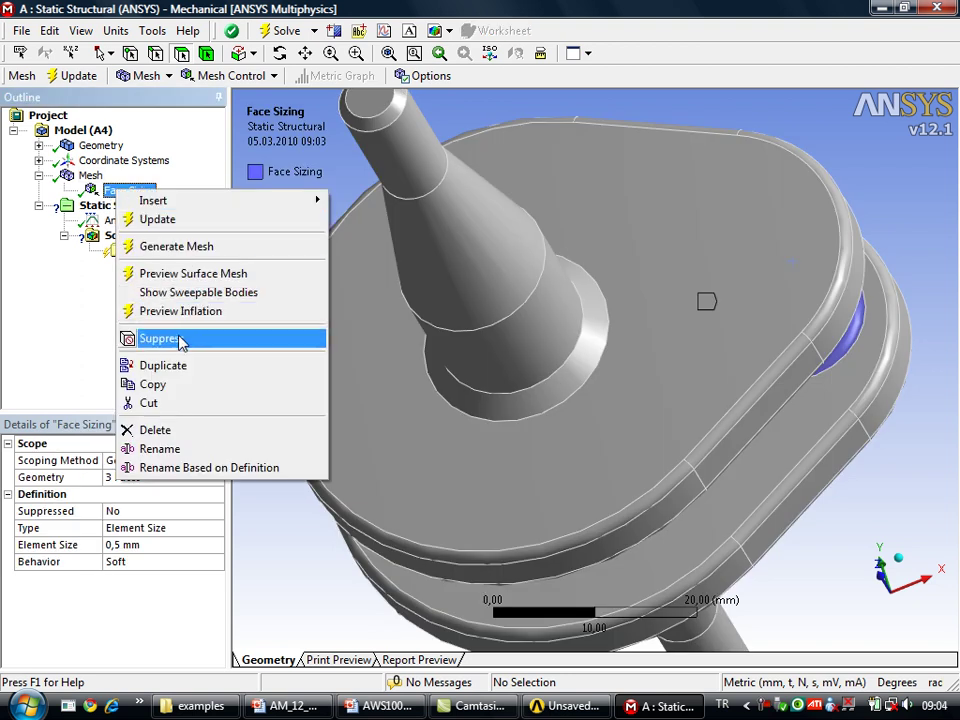
click(130, 430)
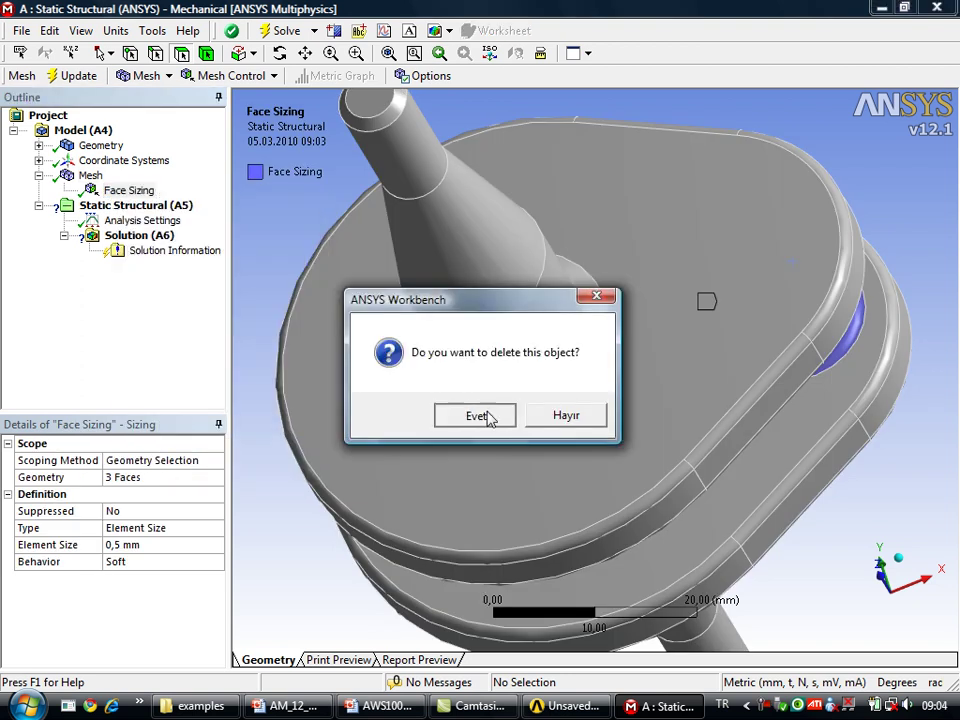
click(489, 418)
right_click(90, 176)
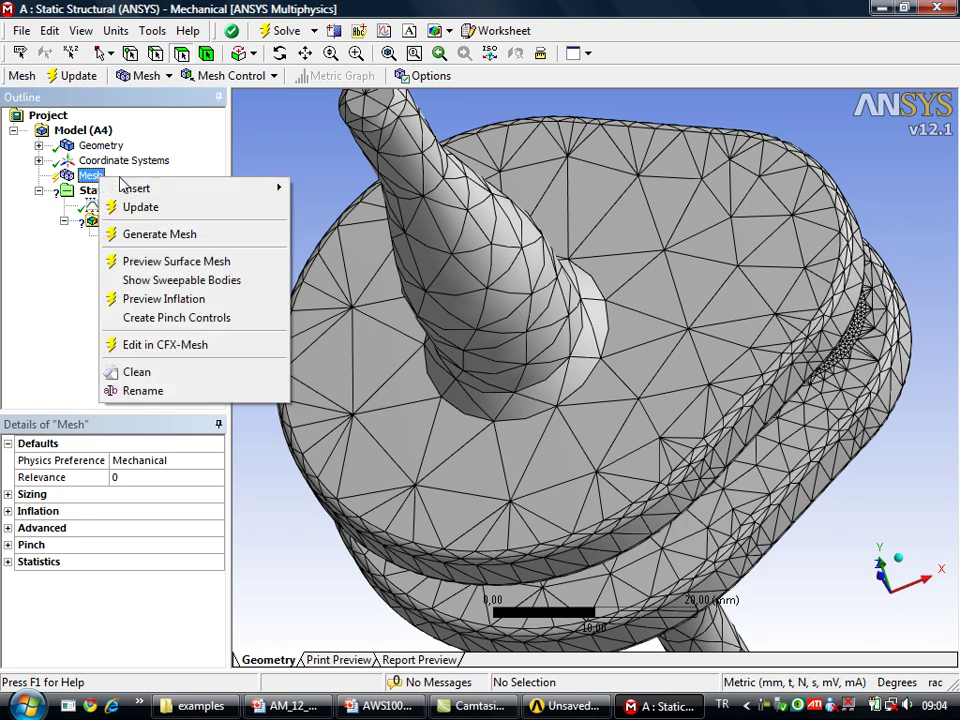
click(288, 706)
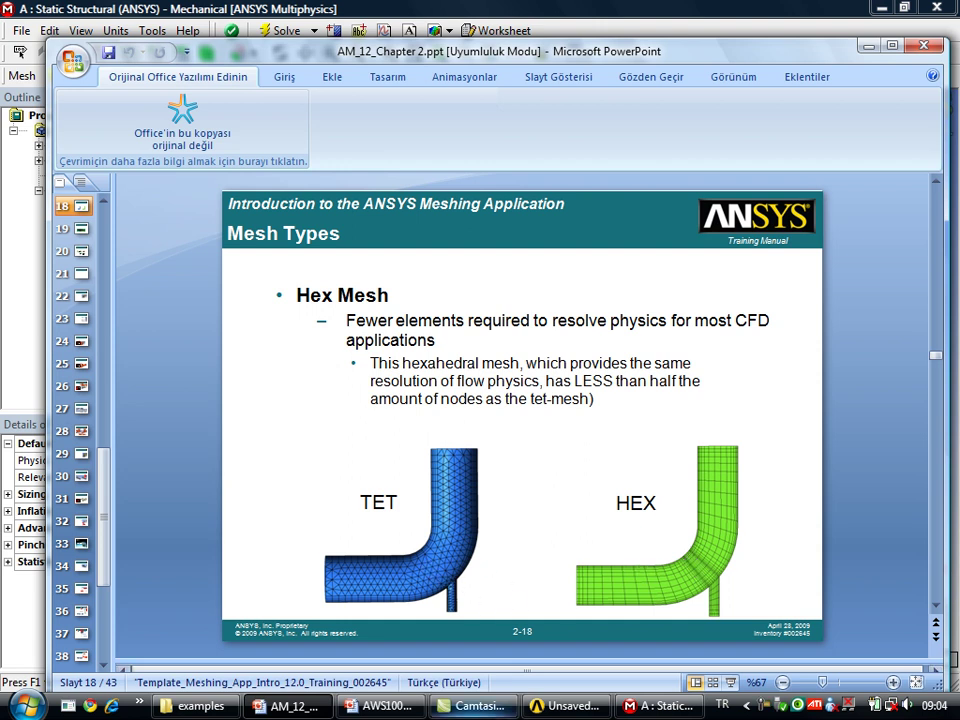
Return from the Mesh Types slide to the crankshaft model in ANSYS Mechanical.
click(660, 706)
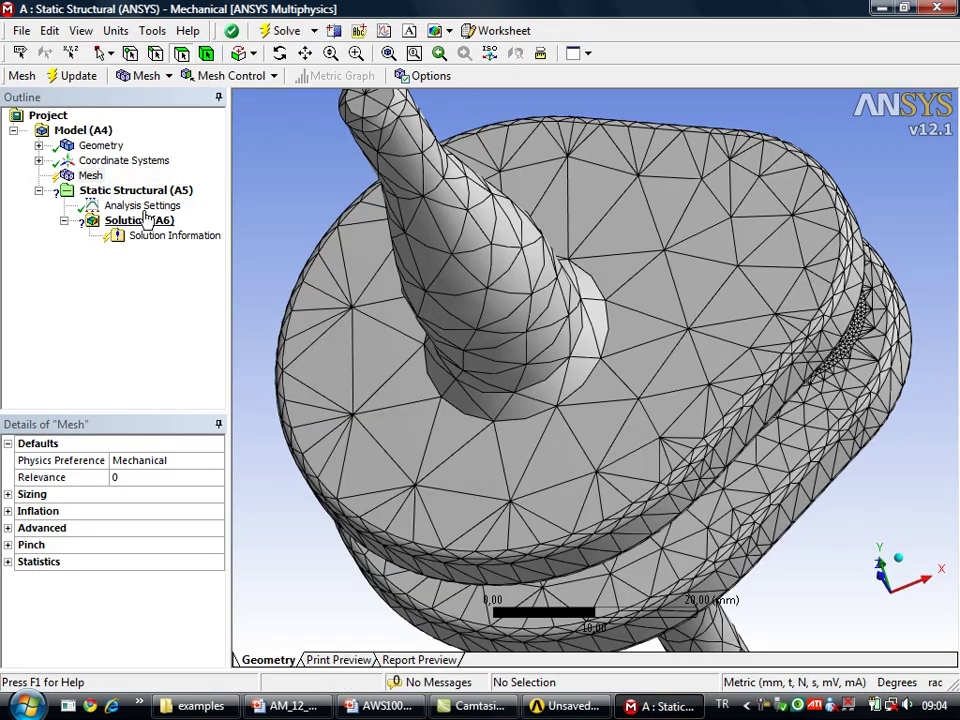
Insert a Match Control under the mesh.
right_click(91, 175)
mouse_move(190, 186)
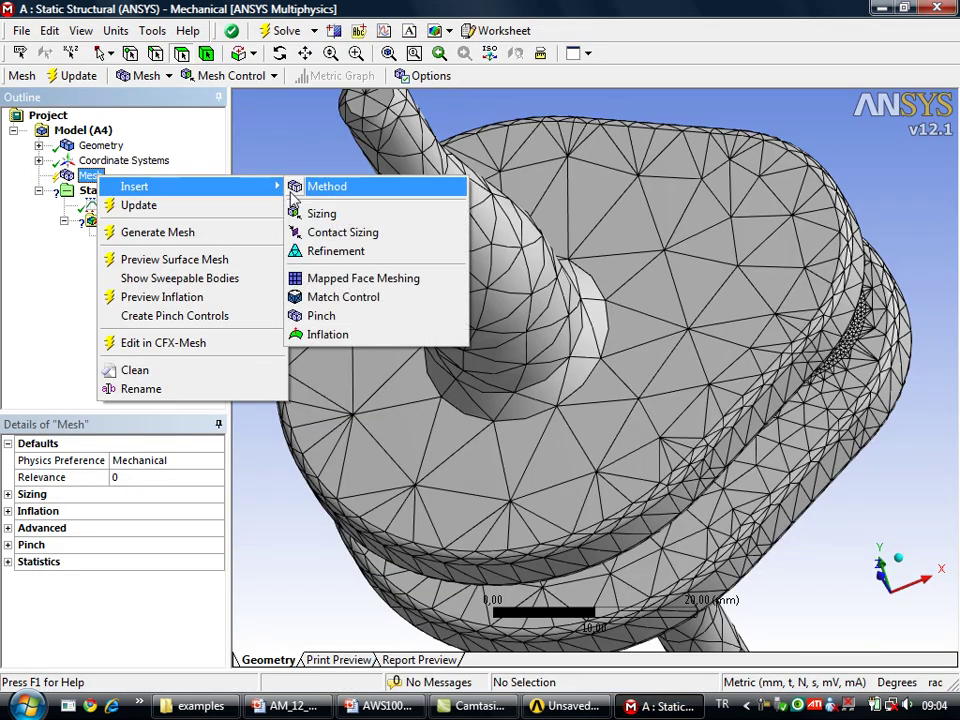
click(343, 297)
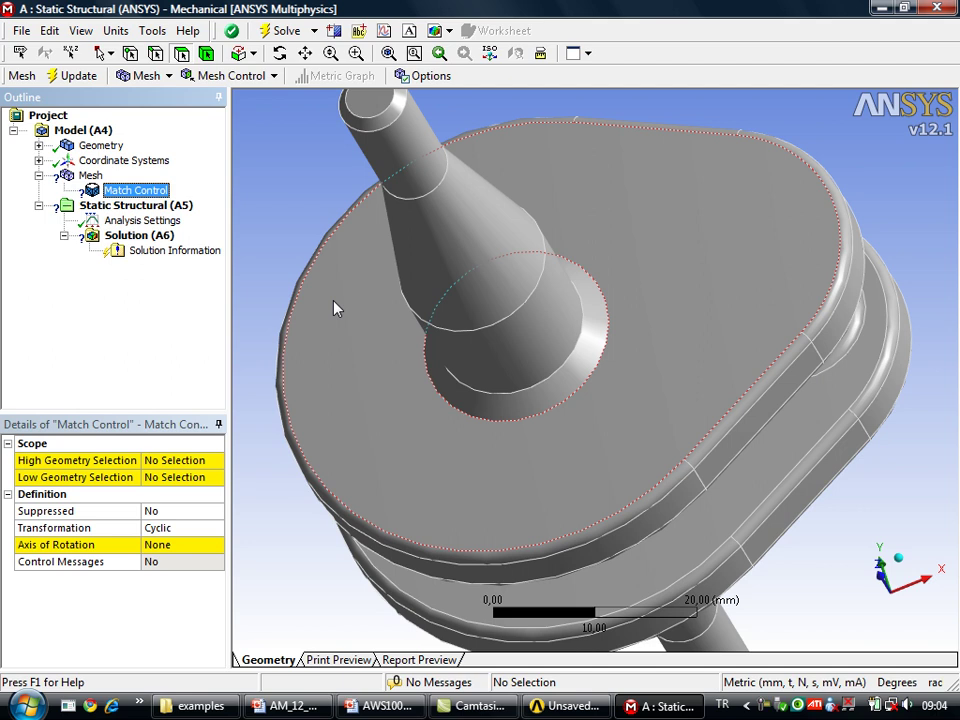
click(215, 462)
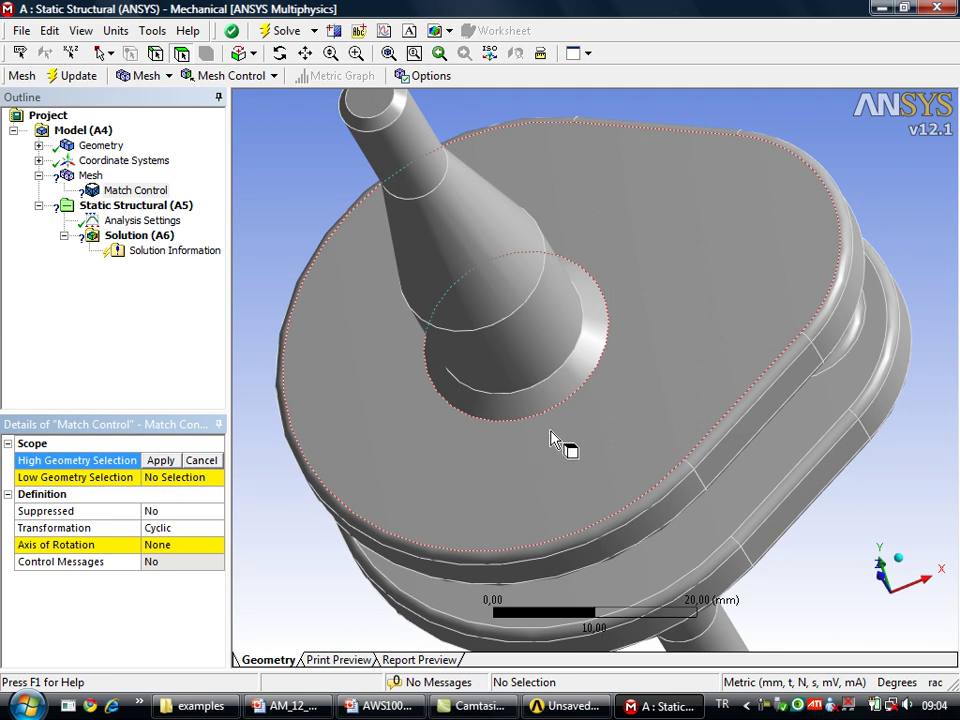
Delete the Match Control and add a Method control from the Mesh Control list.
right_click(110, 190)
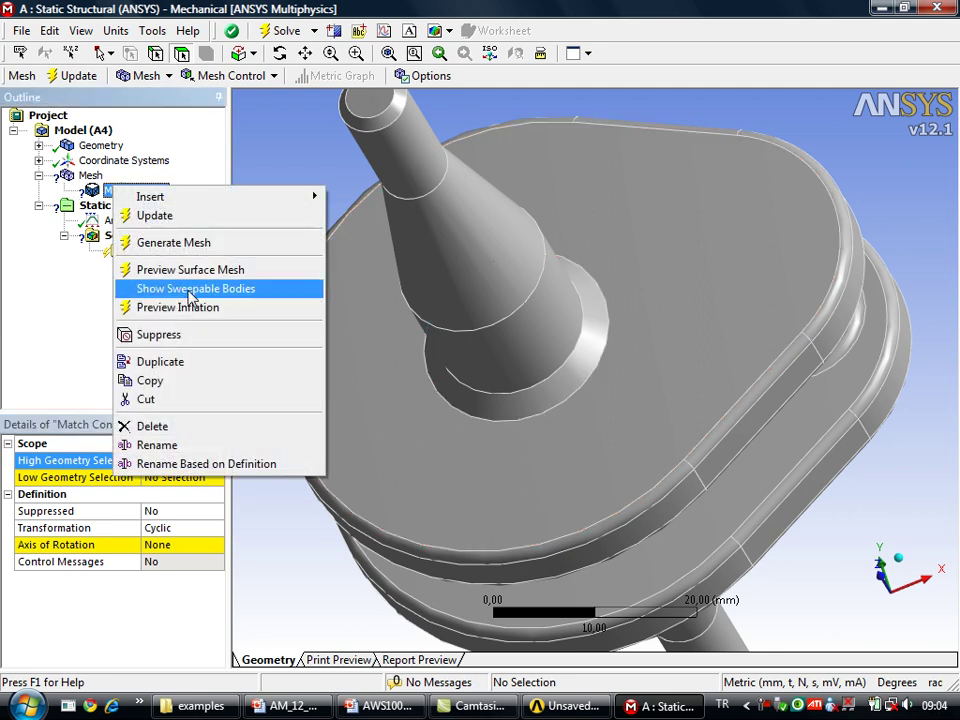
click(150, 426)
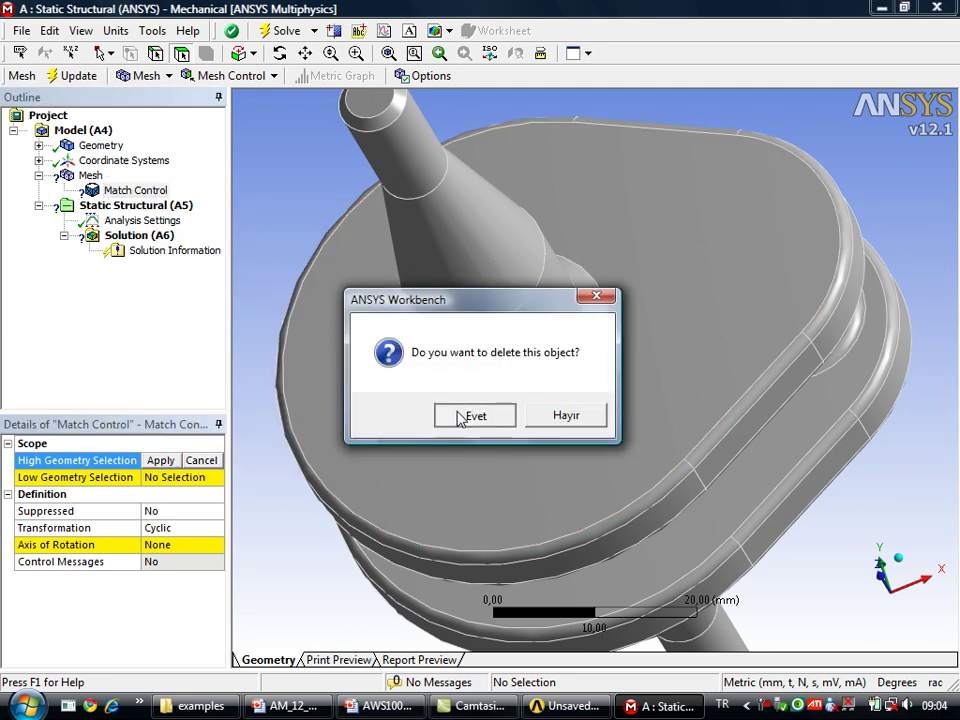
click(462, 415)
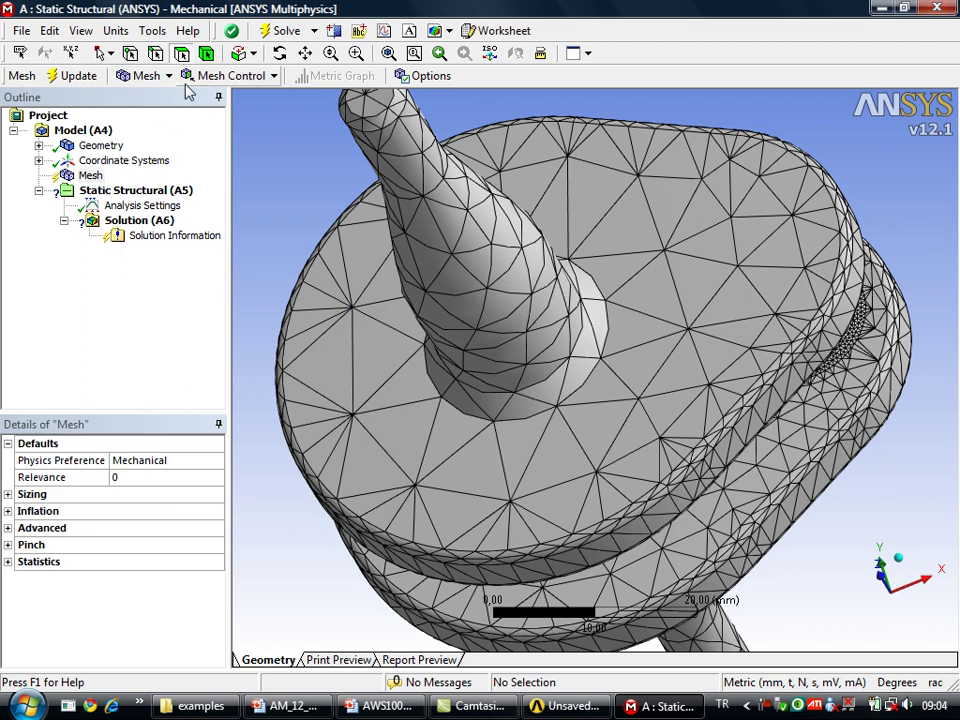
click(274, 77)
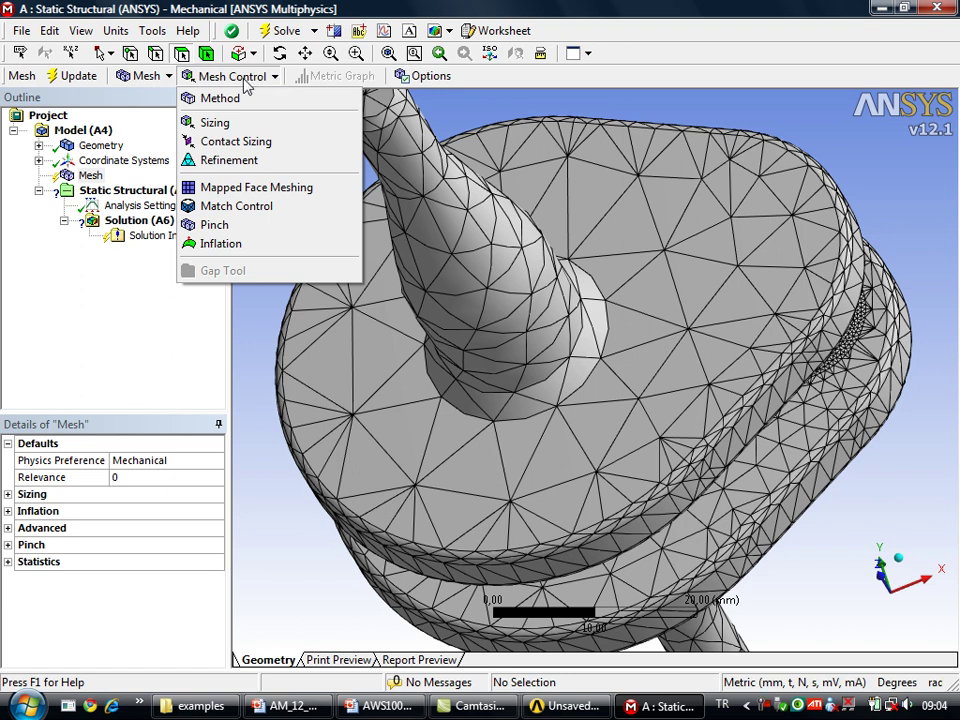
click(205, 98)
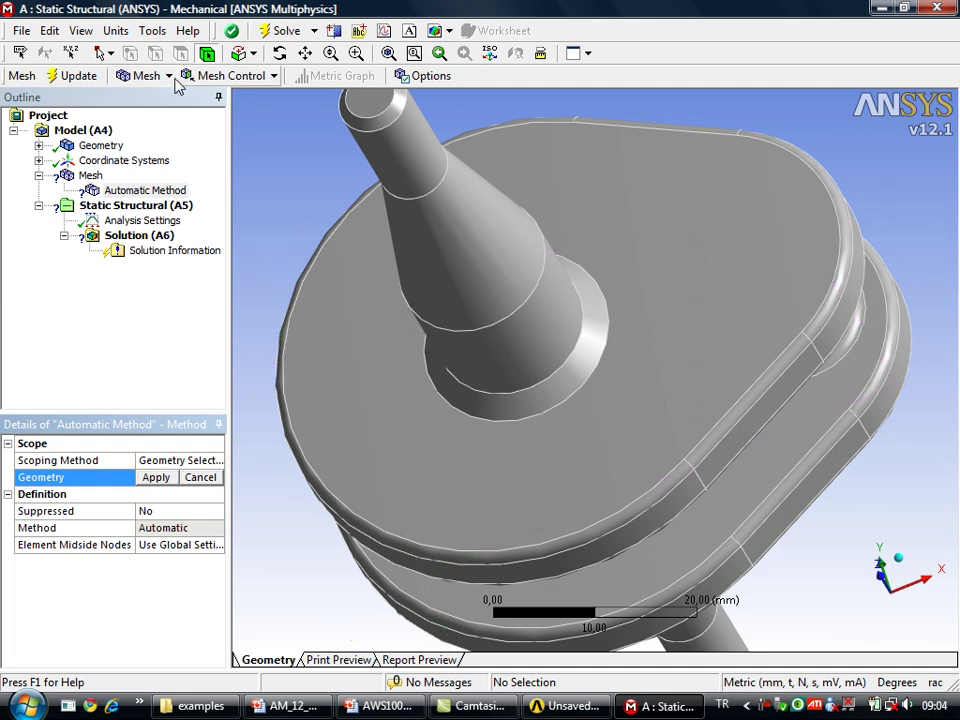
Scope the method to the crankshaft body, set it to Hex Dominant and view its warning.
click(520, 445)
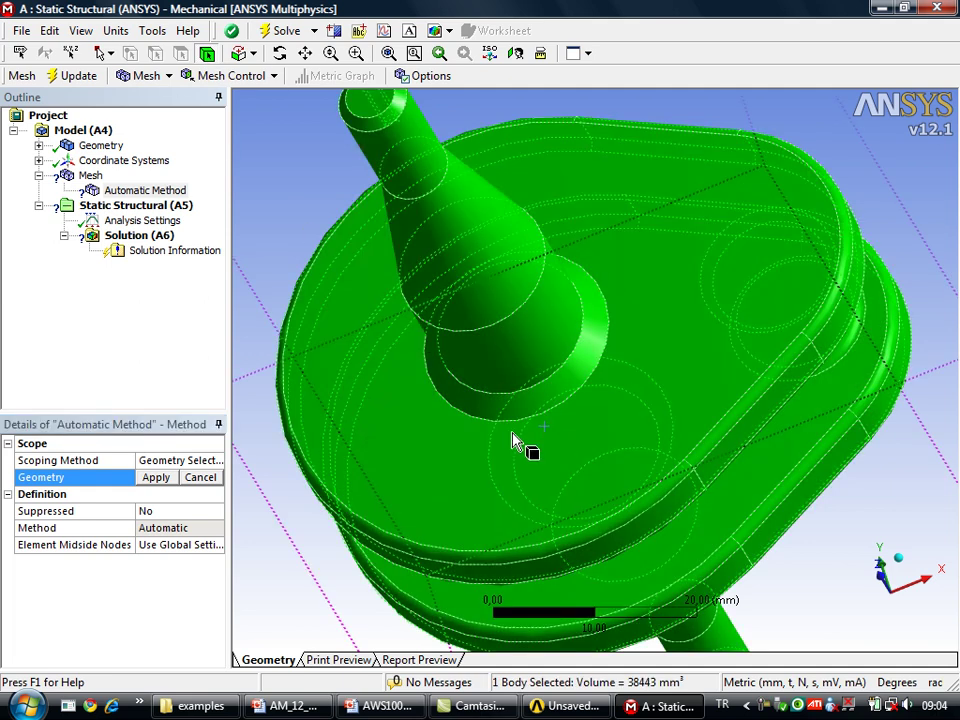
click(157, 478)
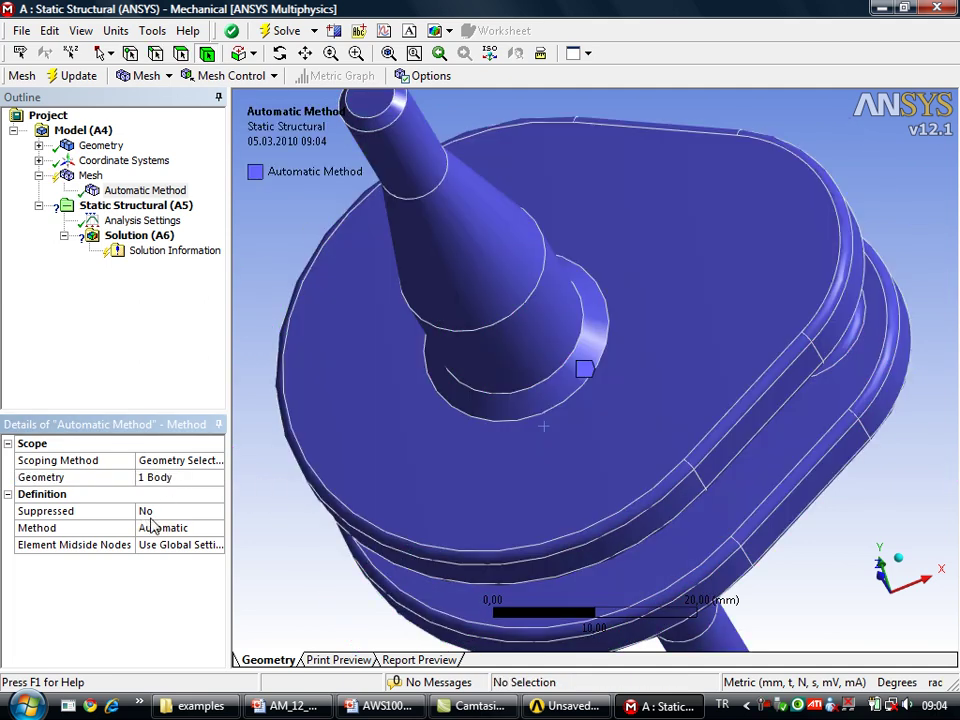
click(194, 530)
click(215, 528)
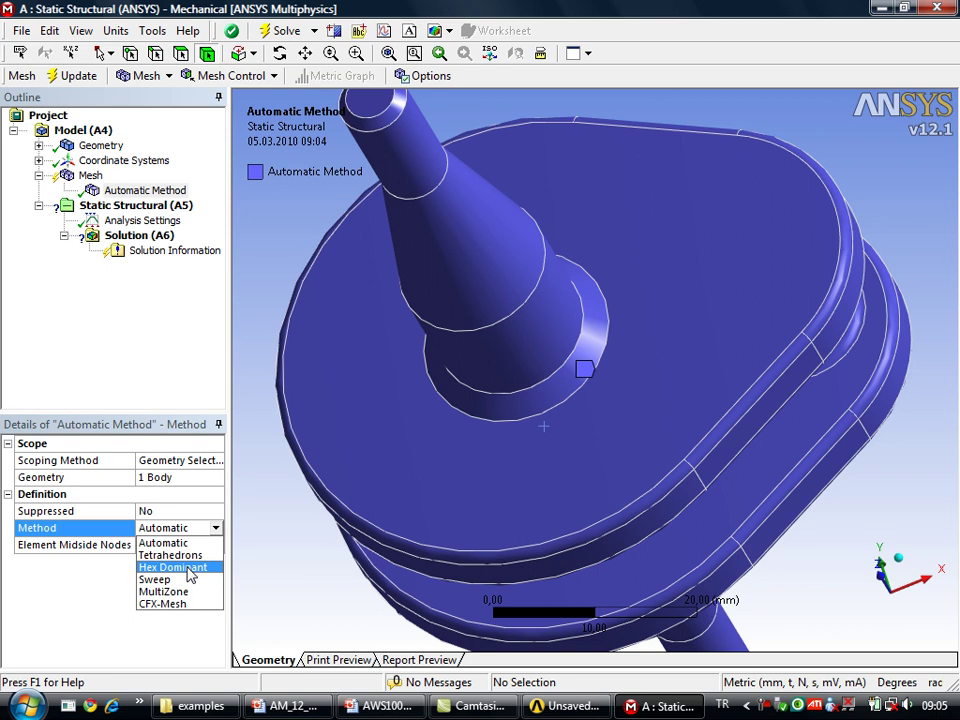
click(190, 568)
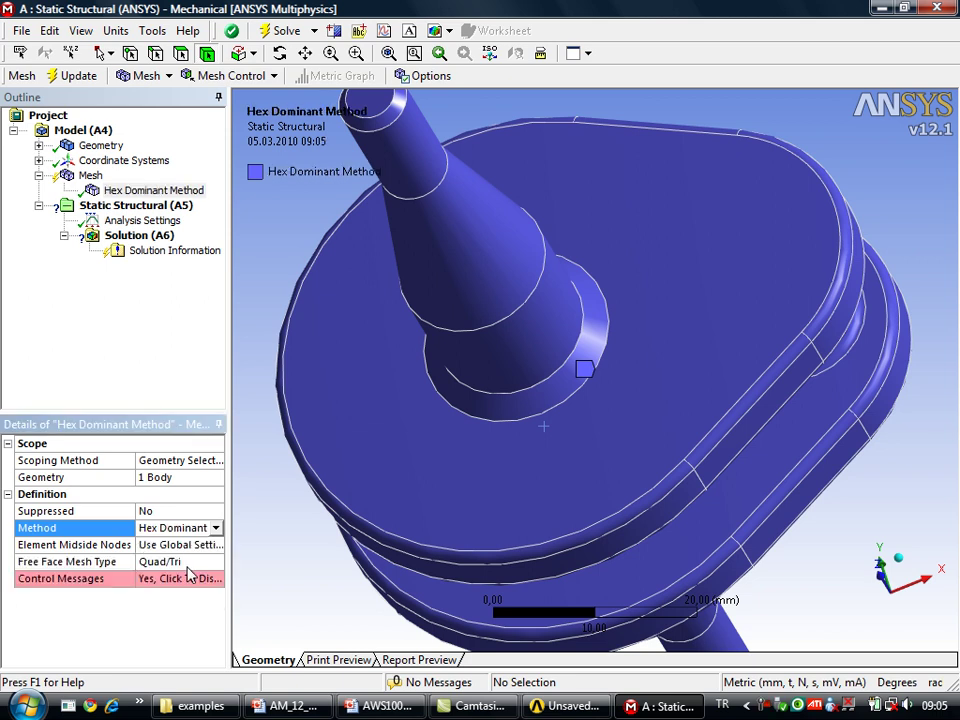
click(195, 578)
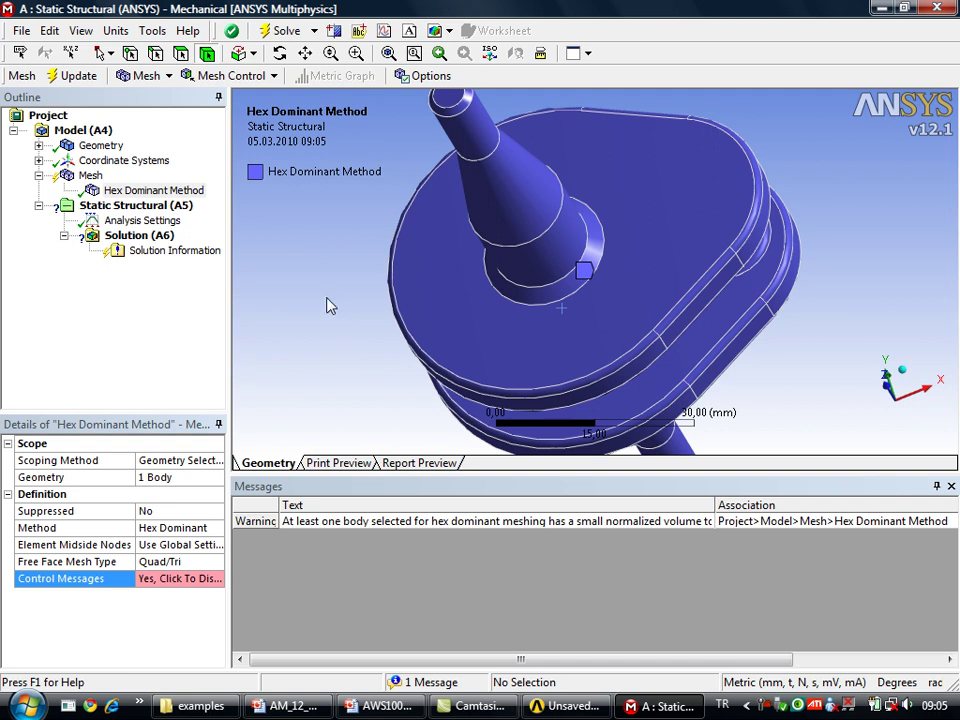
Generate the hex-dominant mesh, allowing the meshing server through the firewall, then view it from the side before switching to the PowerPoint slides.
right_click(90, 176)
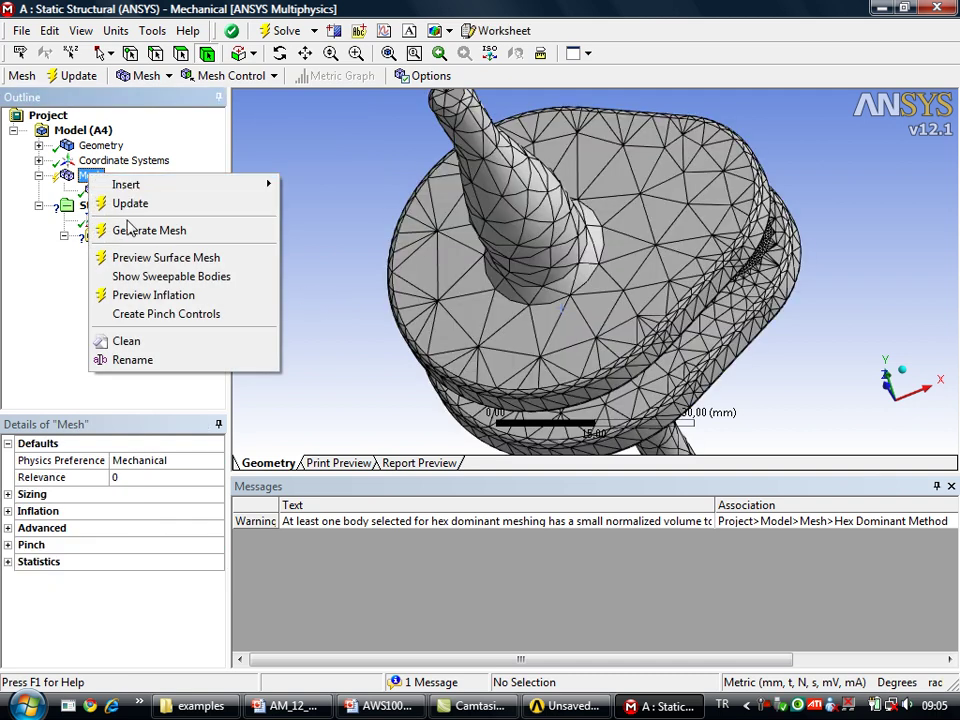
click(130, 230)
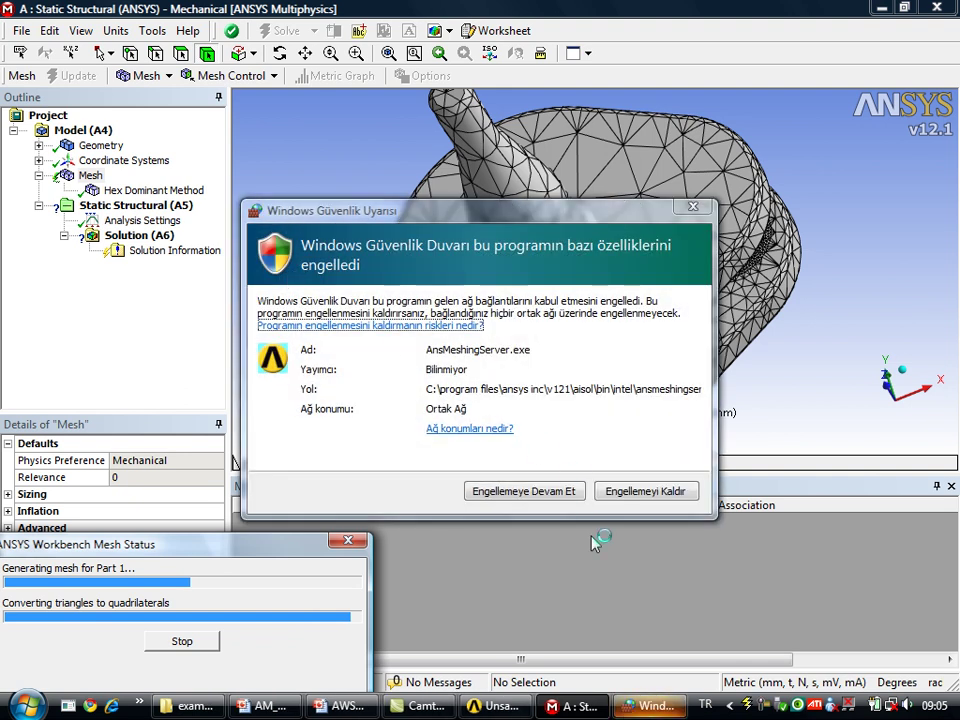
click(640, 491)
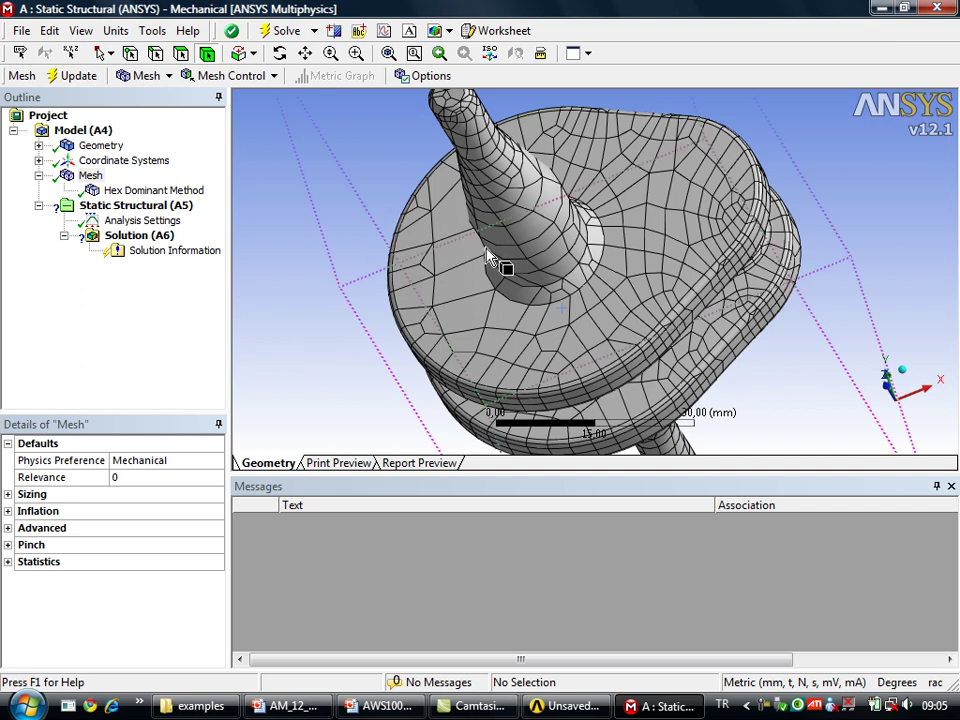
mouse_move(497, 268)
middle_down()
mouse_move(407, 214)
mouse_move(407, 189)
mouse_move(361, 192)
mouse_move(520, 230)
middle_up()
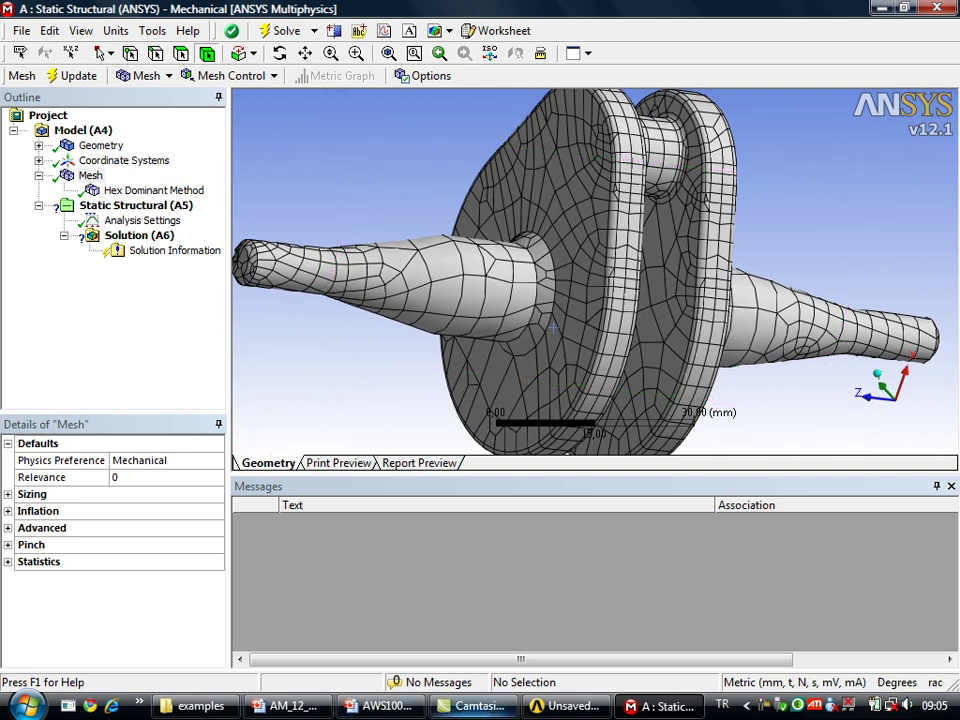
click(288, 706)
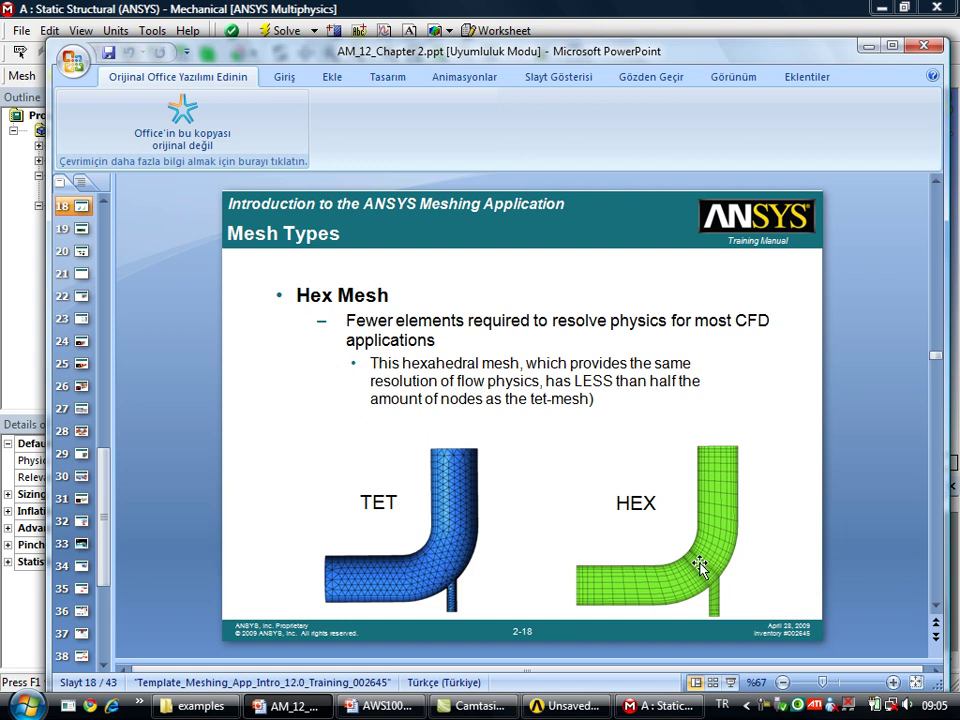
Back in Mechanical, delete the Hex Dominant Method control and confirm.
click(640, 710)
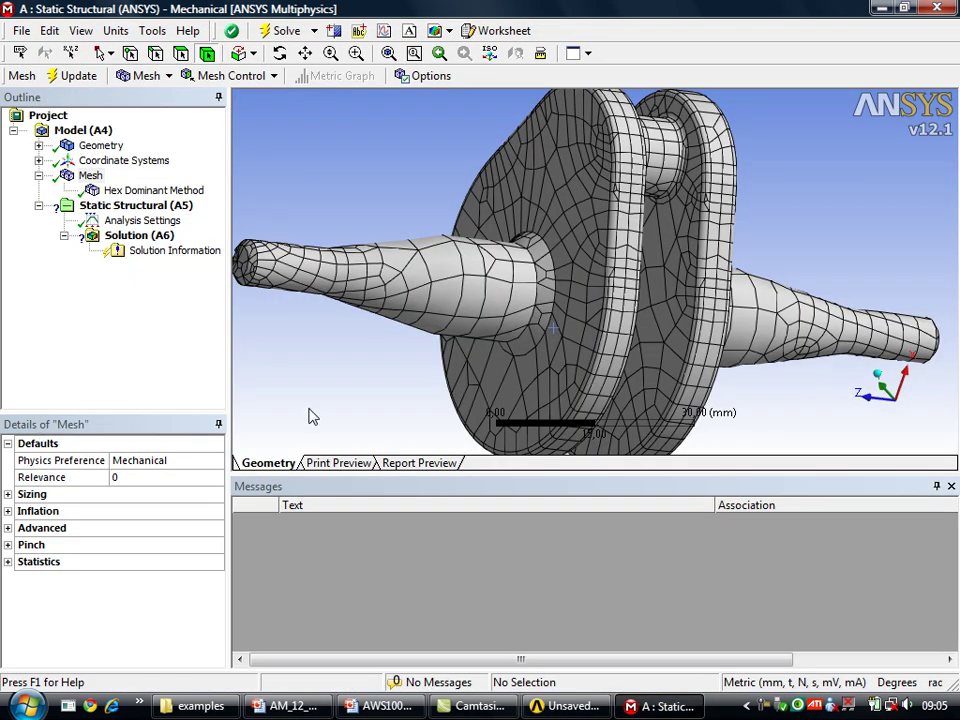
right_click(143, 199)
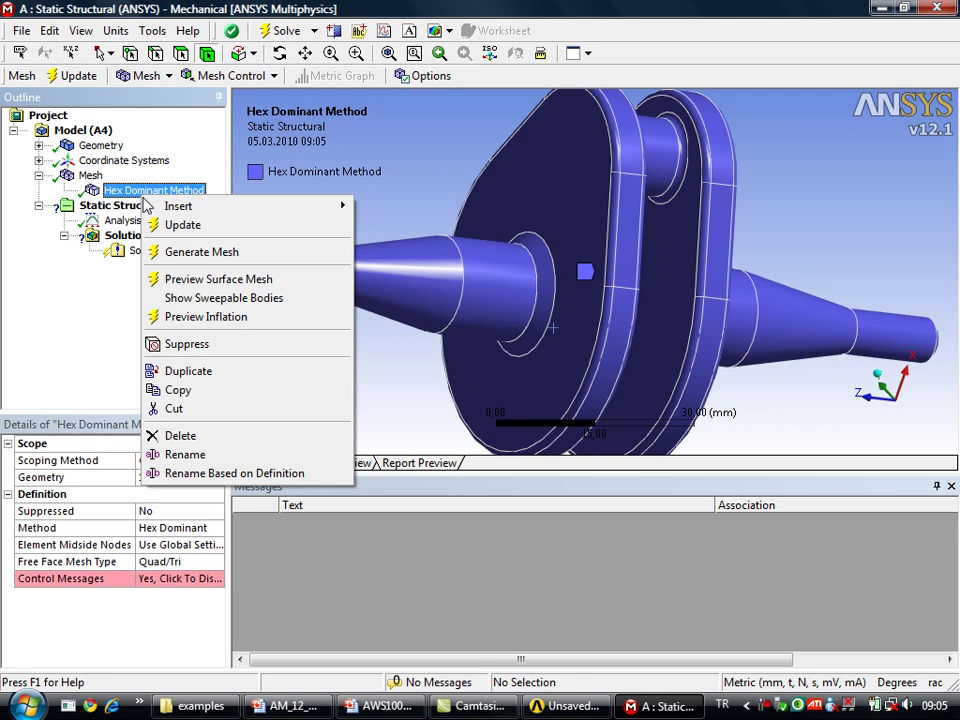
click(160, 435)
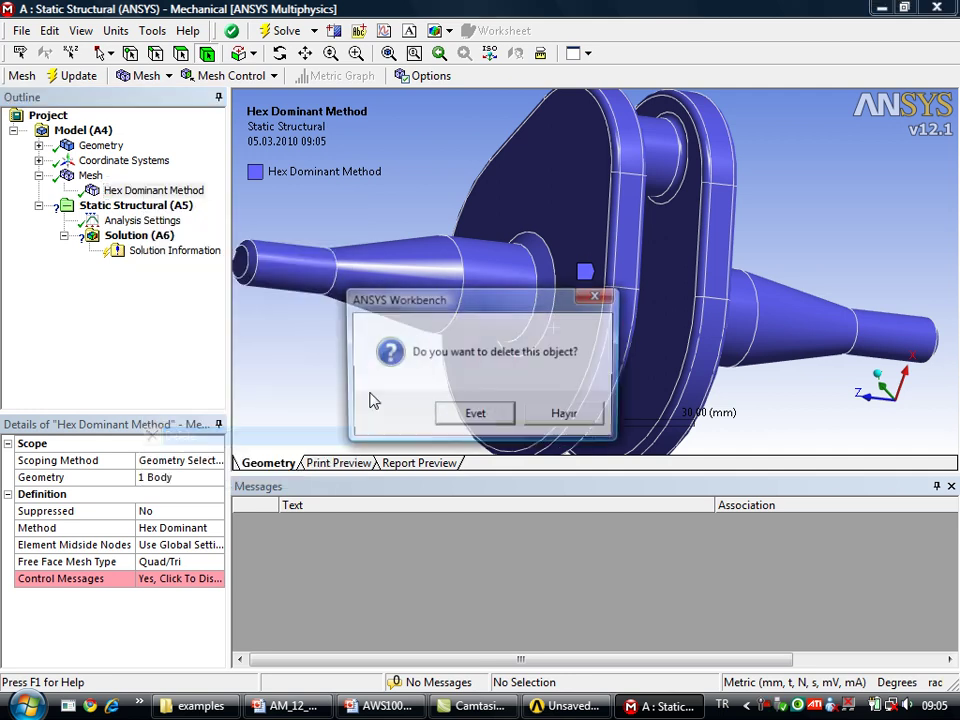
click(460, 416)
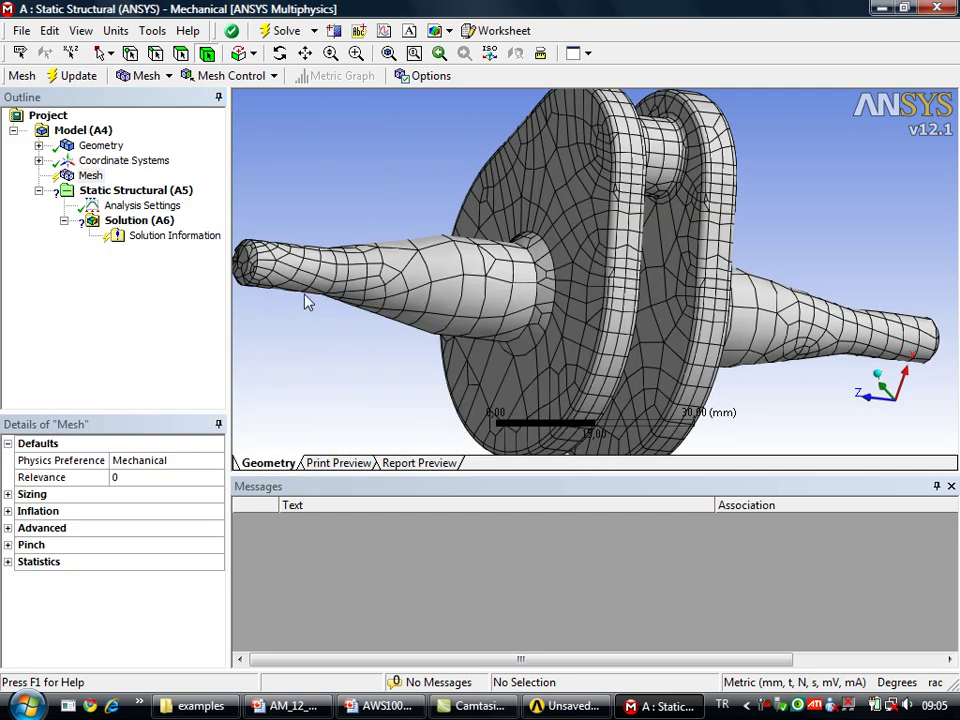
Regenerate the crankshaft mesh and orbit to inspect the tetrahedral elements.
click(90, 175)
right_click(90, 175)
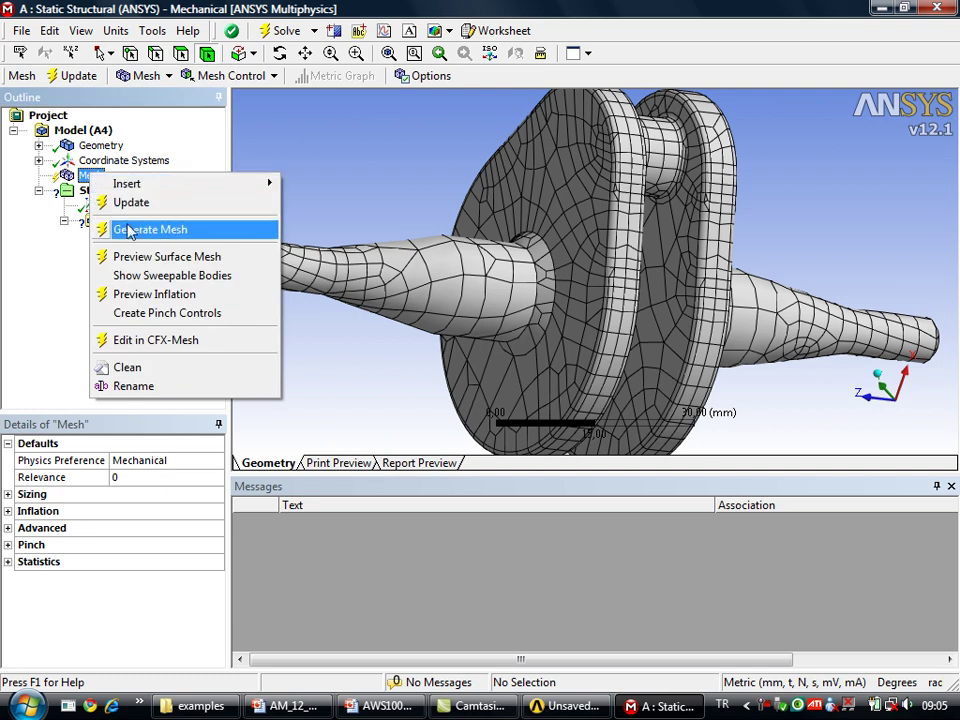
click(129, 232)
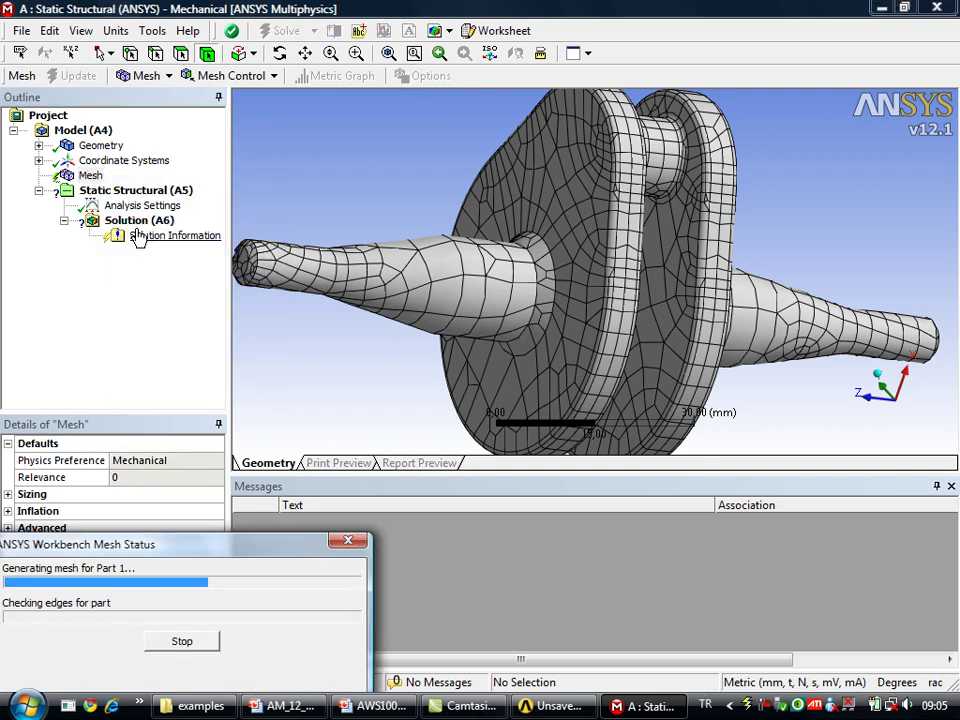
mouse_move(369, 189)
middle_down()
mouse_move(466, 220)
mouse_move(521, 210)
mouse_move(426, 204)
mouse_move(377, 188)
middle_up()
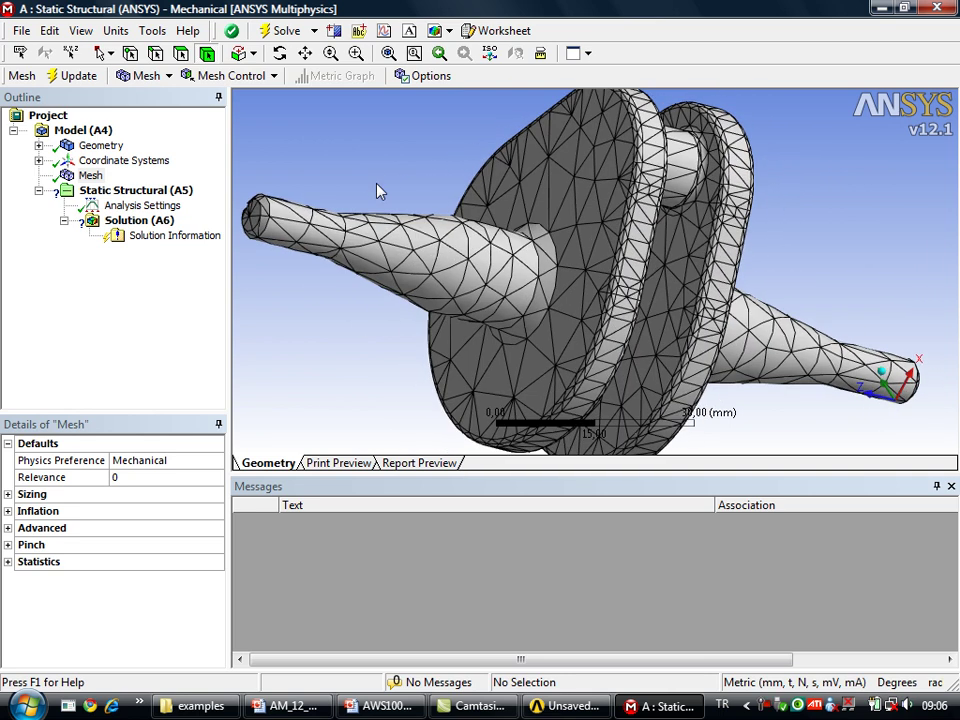
Insert an Automatic Method control under Mesh from the Mesh Control toolbar list.
right_click(91, 176)
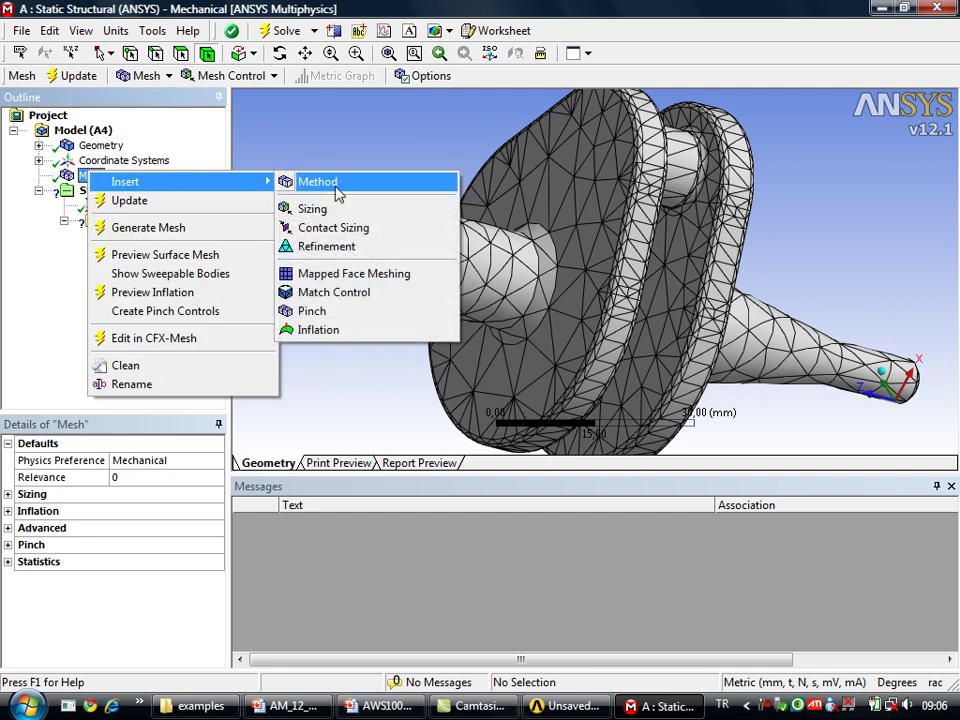
click(263, 139)
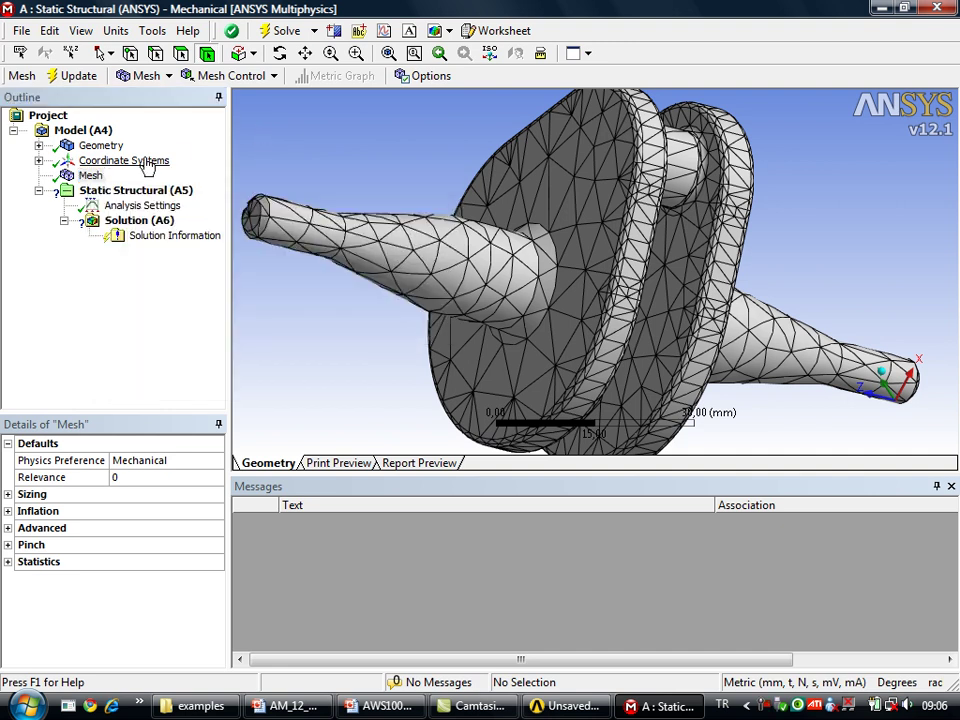
click(91, 175)
click(160, 80)
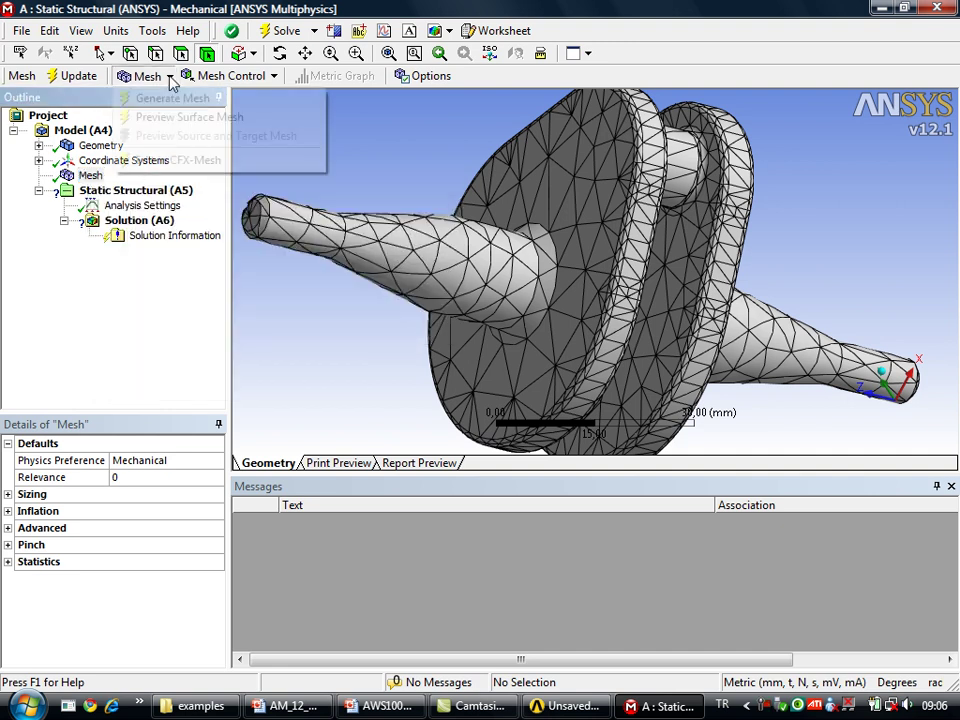
click(272, 78)
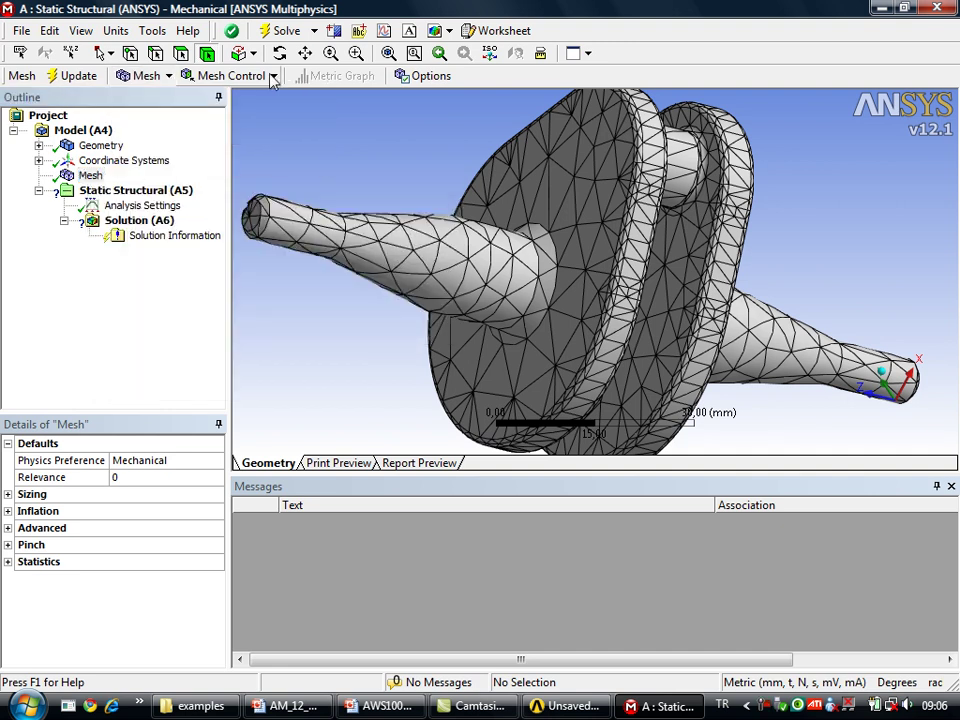
click(272, 78)
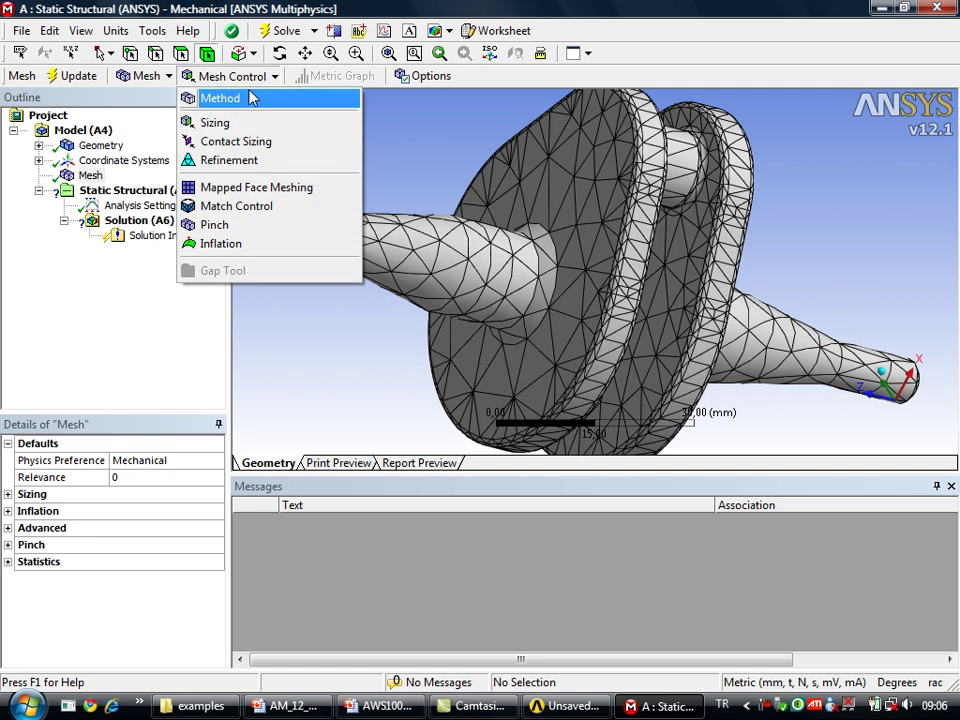
click(250, 97)
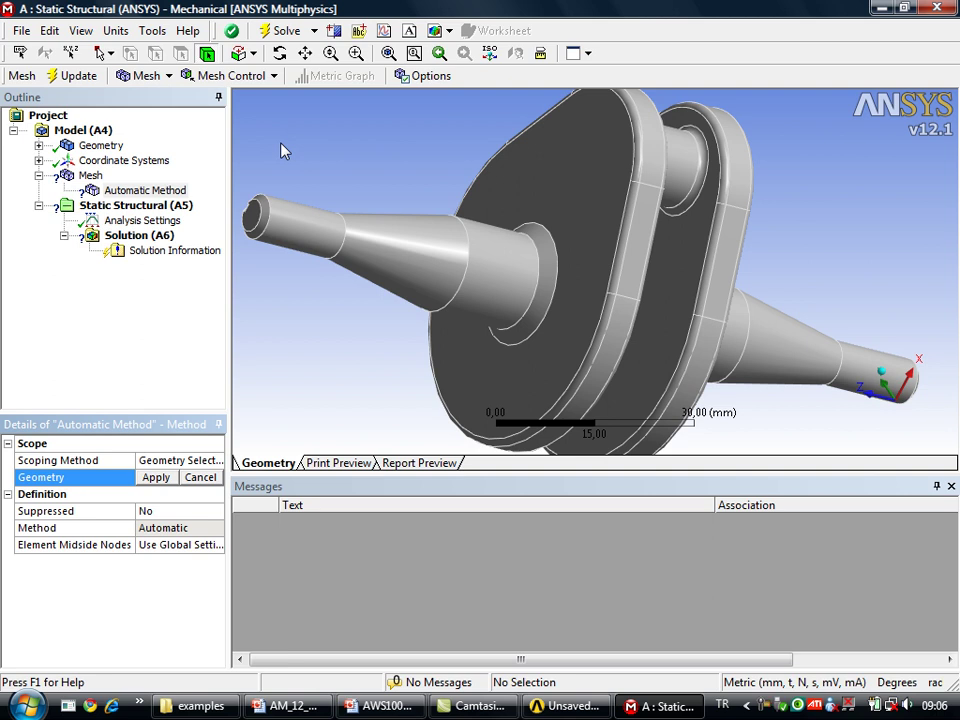
Scope the new method control to the single crankshaft body and set its type to Hex Dominant.
click(553, 273)
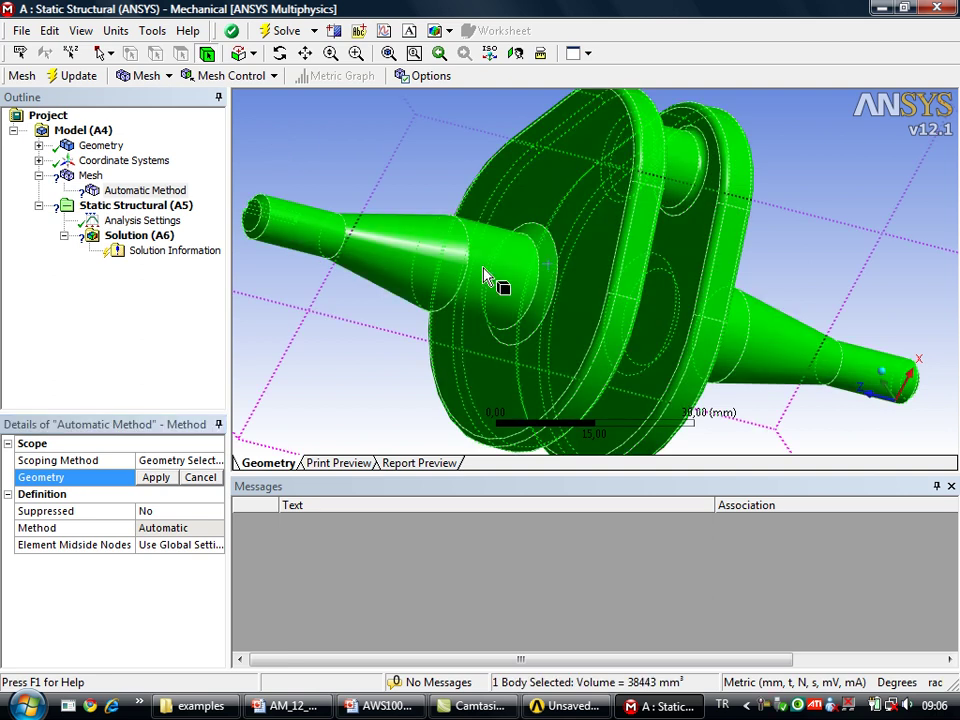
click(156, 482)
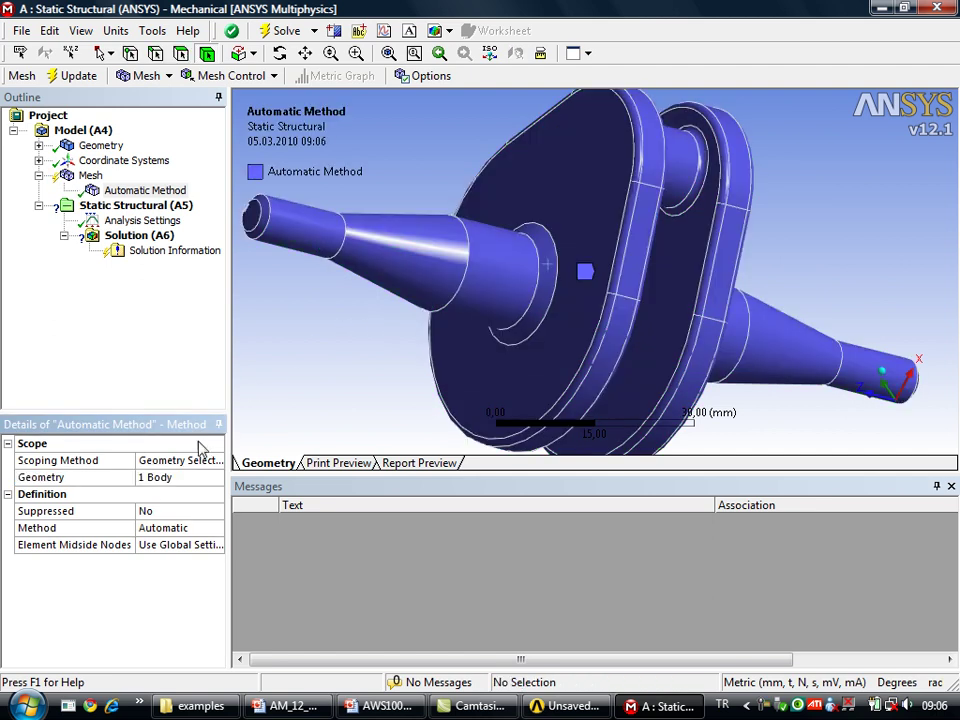
click(166, 533)
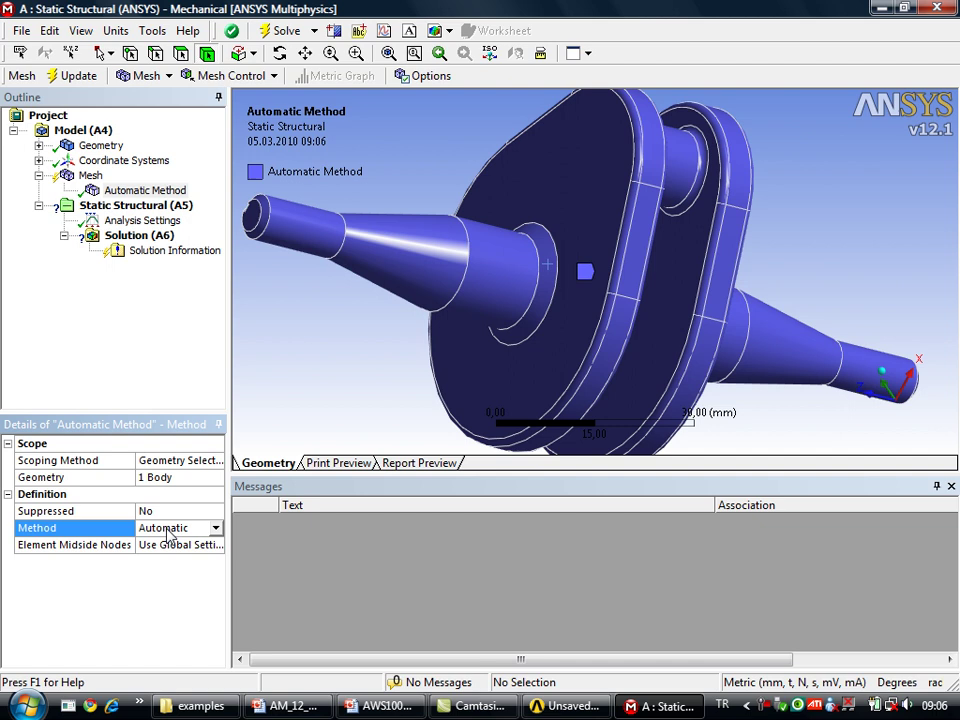
click(216, 529)
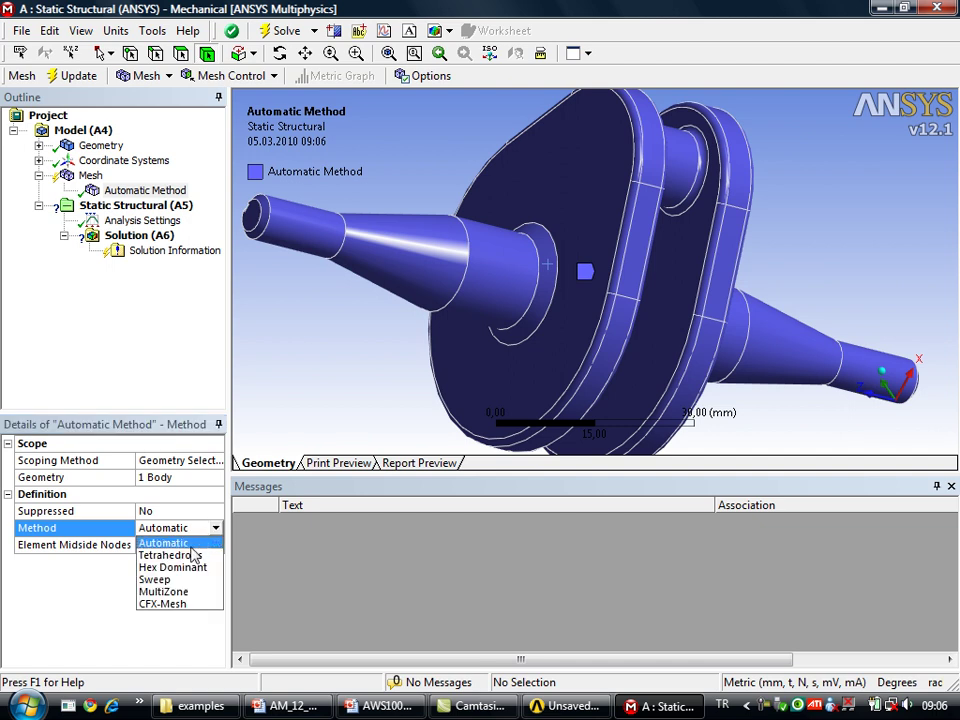
click(192, 569)
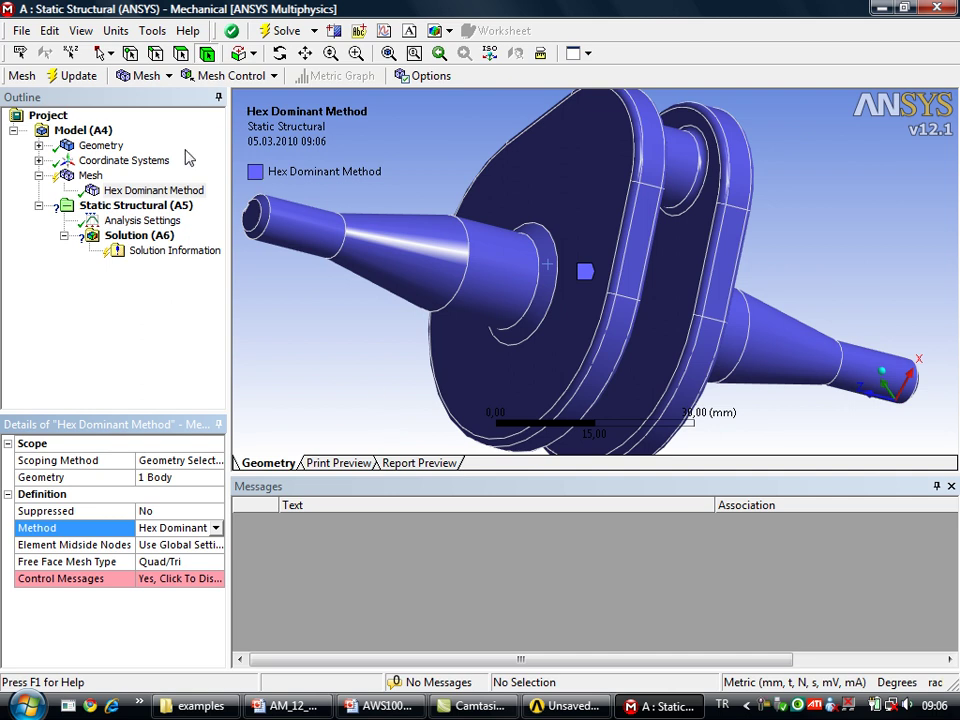
Update the mesh so the crankshaft regenerates hex-dominant, then view it from the side.
right_click(92, 176)
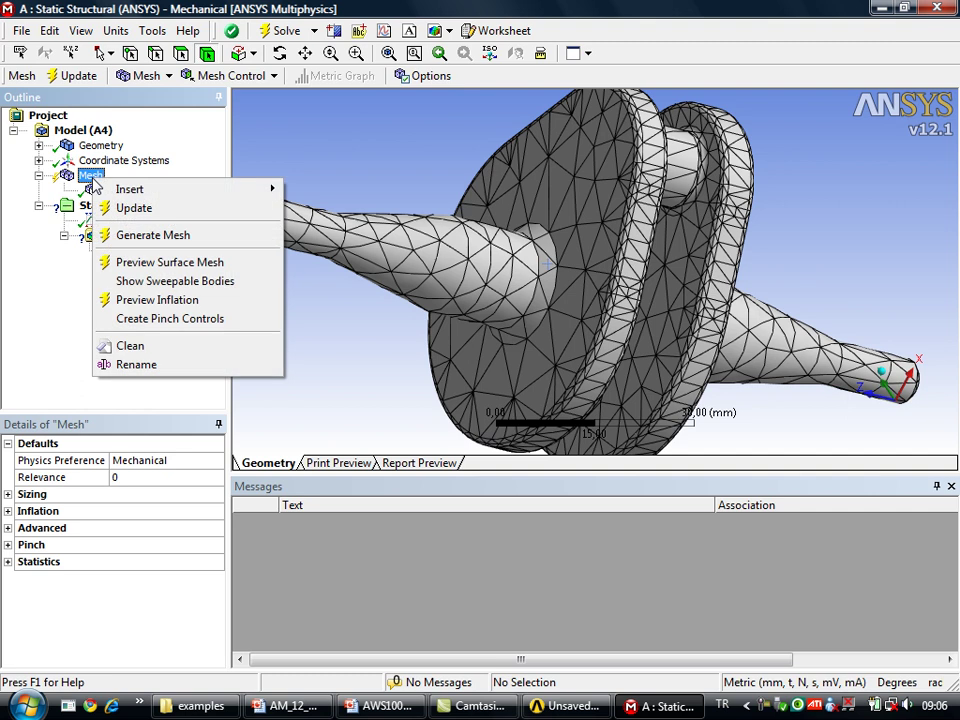
click(130, 208)
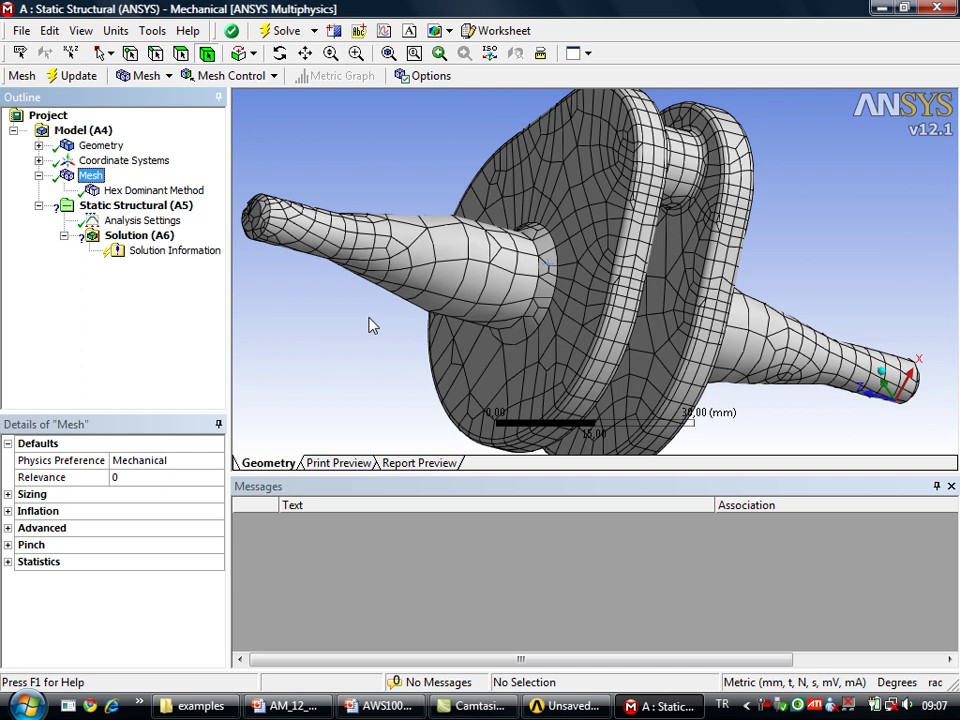
mouse_move(471, 246)
middle_down()
mouse_move(374, 200)
mouse_move(390, 265)
mouse_move(396, 253)
mouse_move(408, 264)
mouse_move(456, 261)
mouse_move(542, 280)
mouse_move(383, 312)
mouse_move(396, 347)
mouse_move(444, 317)
mouse_move(443, 327)
middle_up()
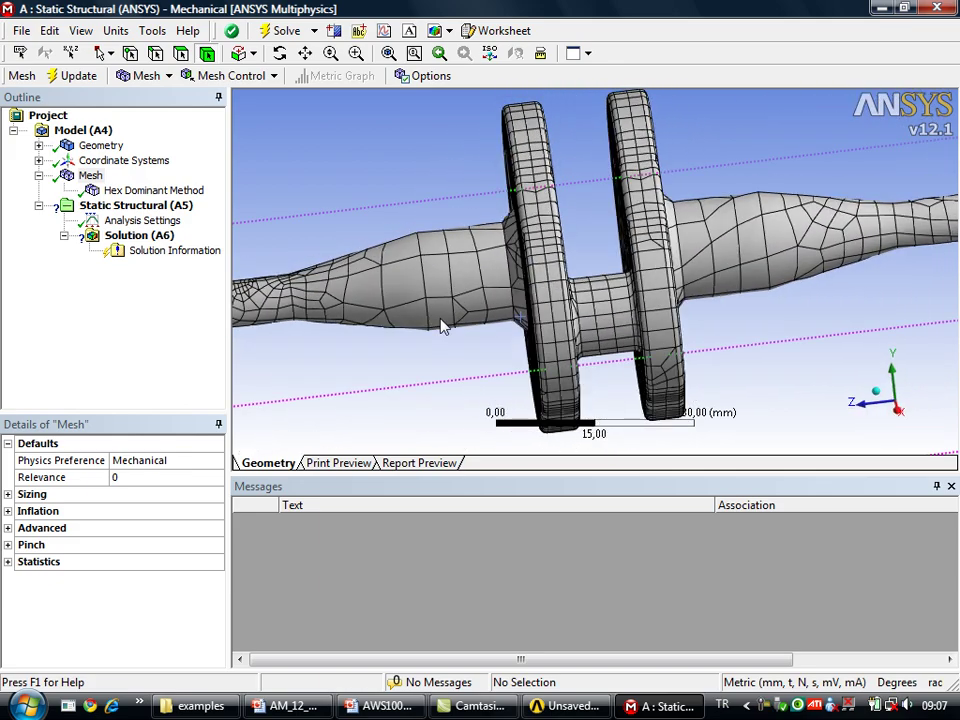
Zoom onto the crankpin and, with the Face filter, select its flat face and both fillet faces.
scroll(634, 317, down, 2)
scroll(634, 317, up, 4)
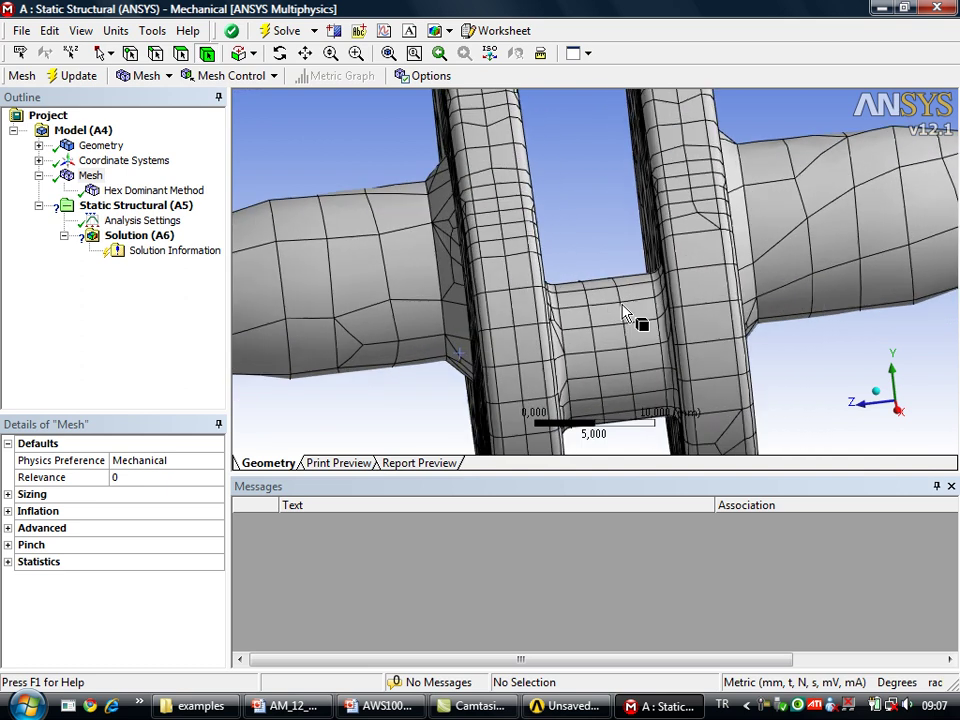
scroll(630, 330, up, 2)
mouse_move(628, 333)
middle_down()
mouse_move(624, 321)
mouse_move(574, 332)
middle_up()
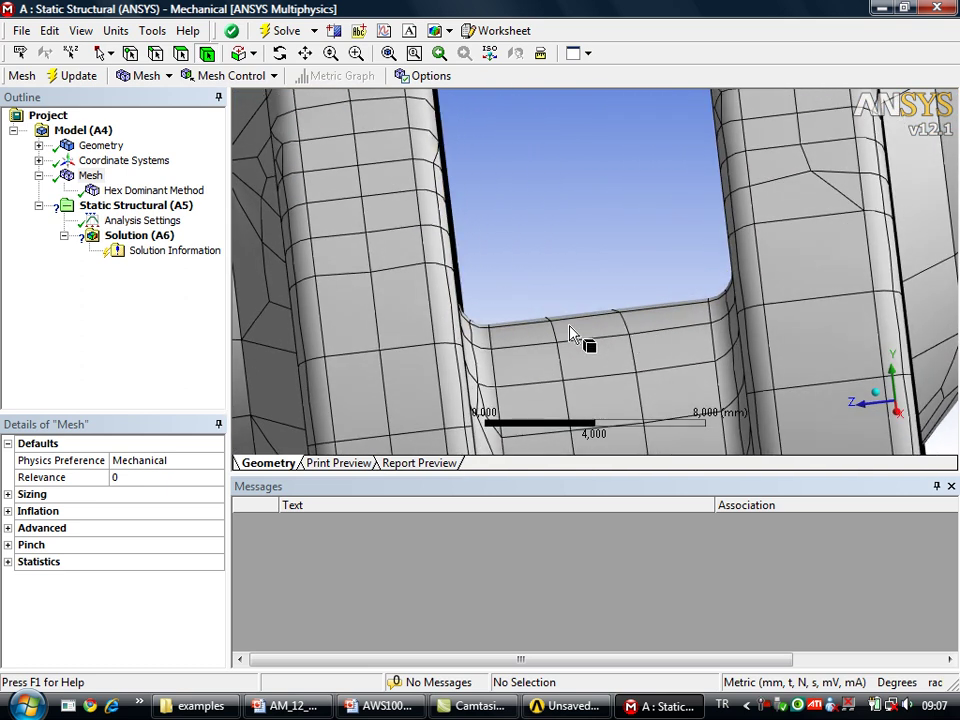
click(475, 362)
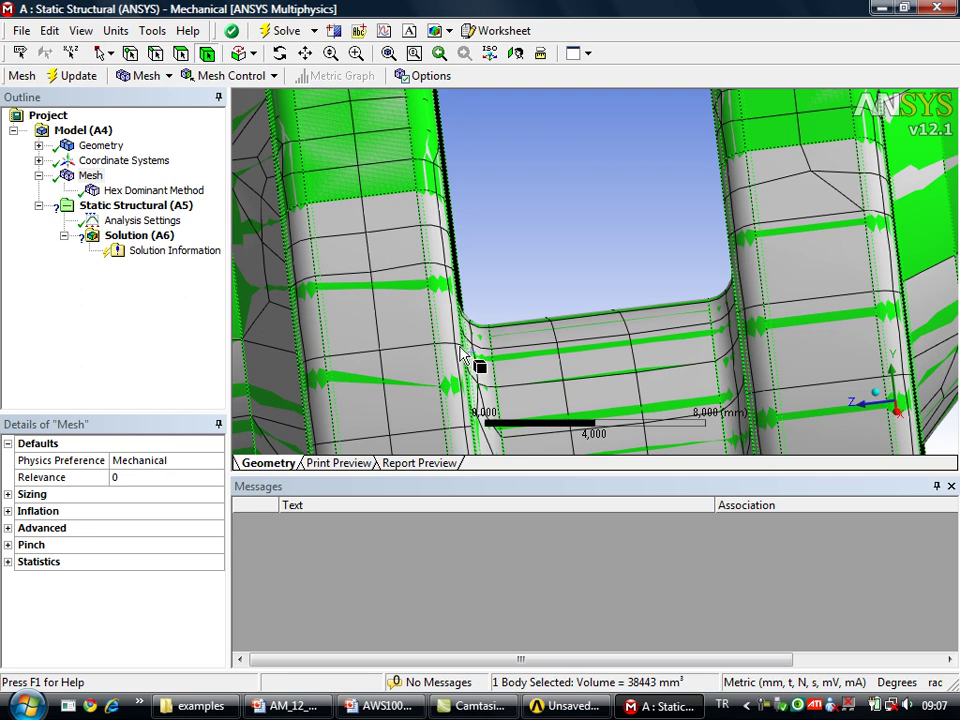
click(180, 53)
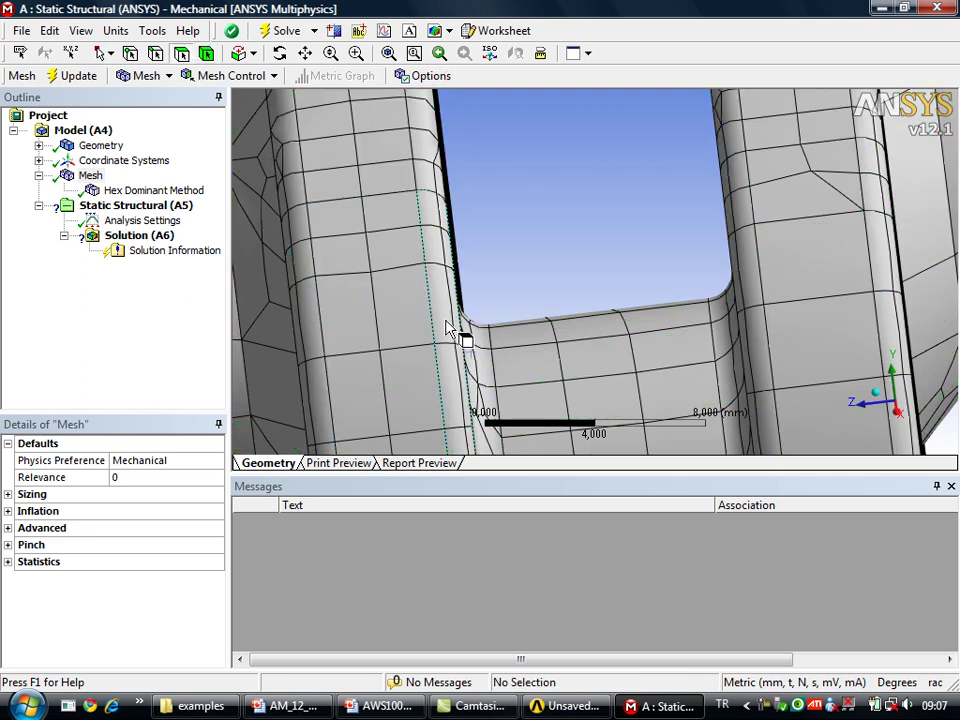
click(482, 370)
ctrl+click(535, 380)
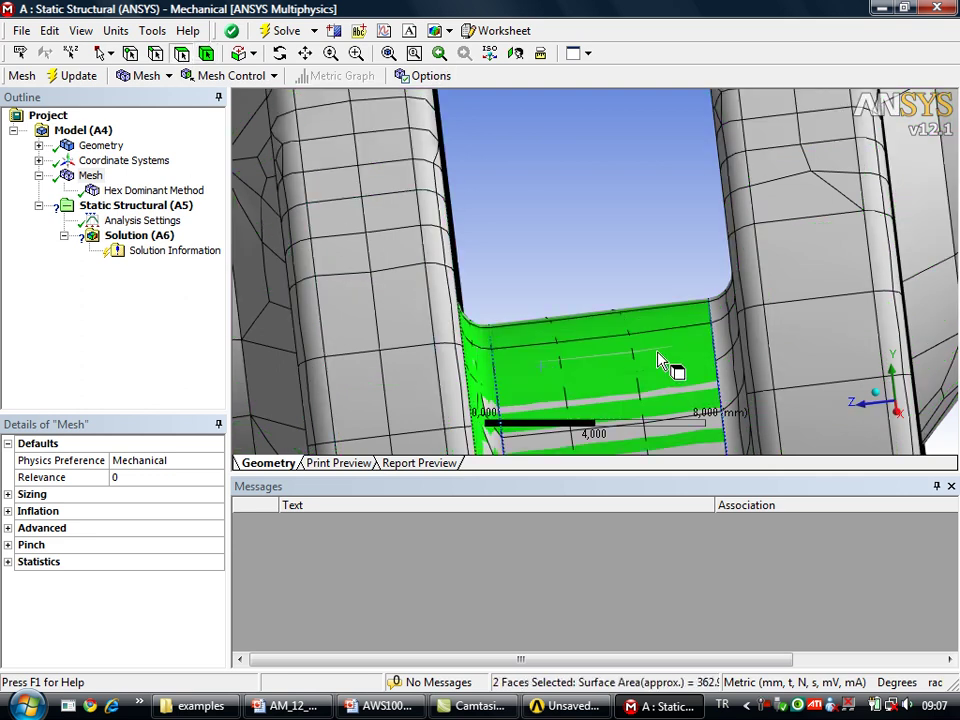
ctrl+click(726, 372)
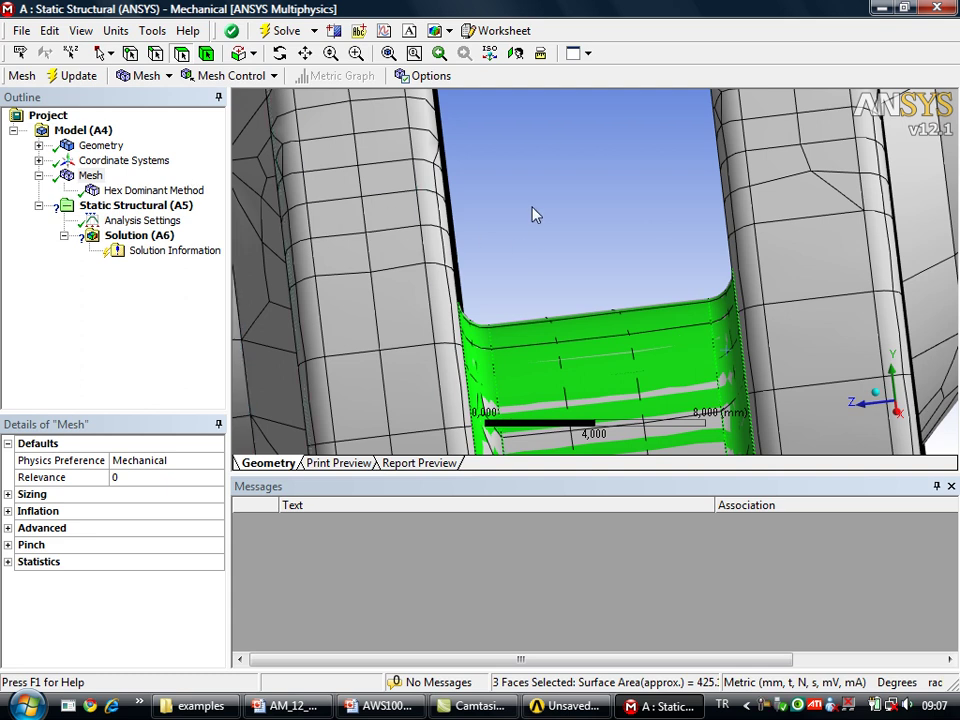
Insert a mesh Refinement on the three crankpin faces with refinement level 2.
right_click(558, 196)
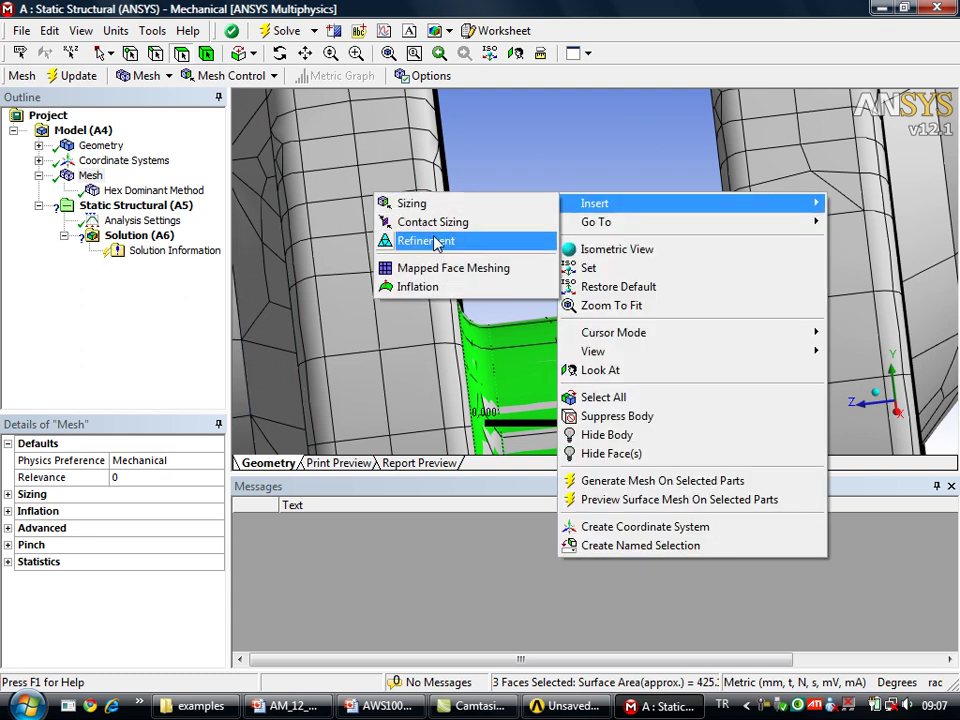
click(428, 240)
click(200, 528)
text(2)
click(125, 205)
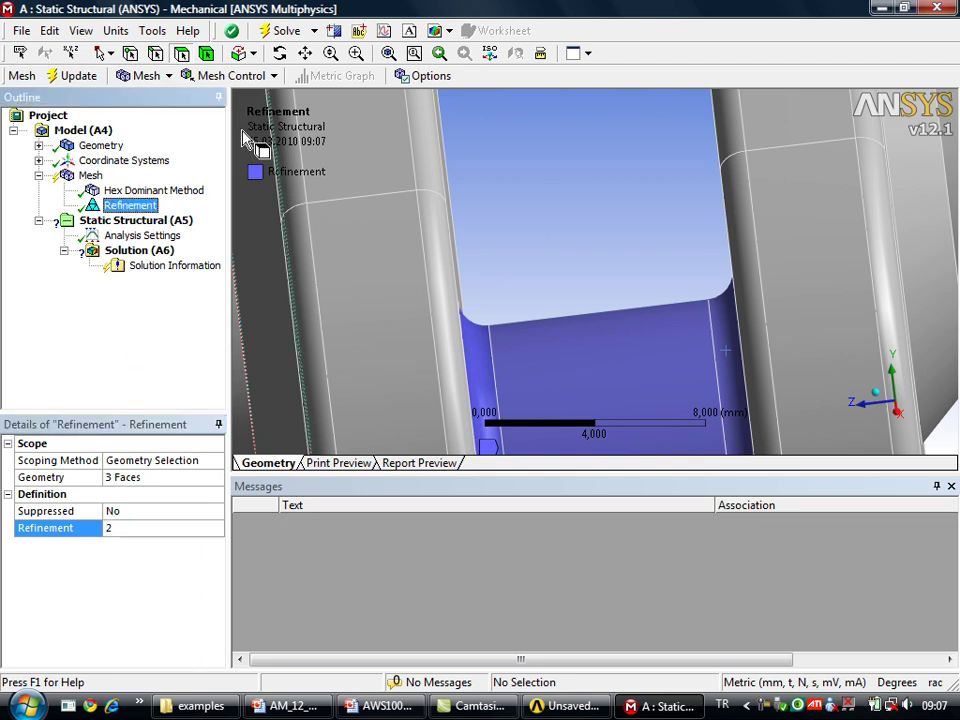
Update the mesh and orbit to inspect the denser crankpin and fillet elements.
right_click(95, 178)
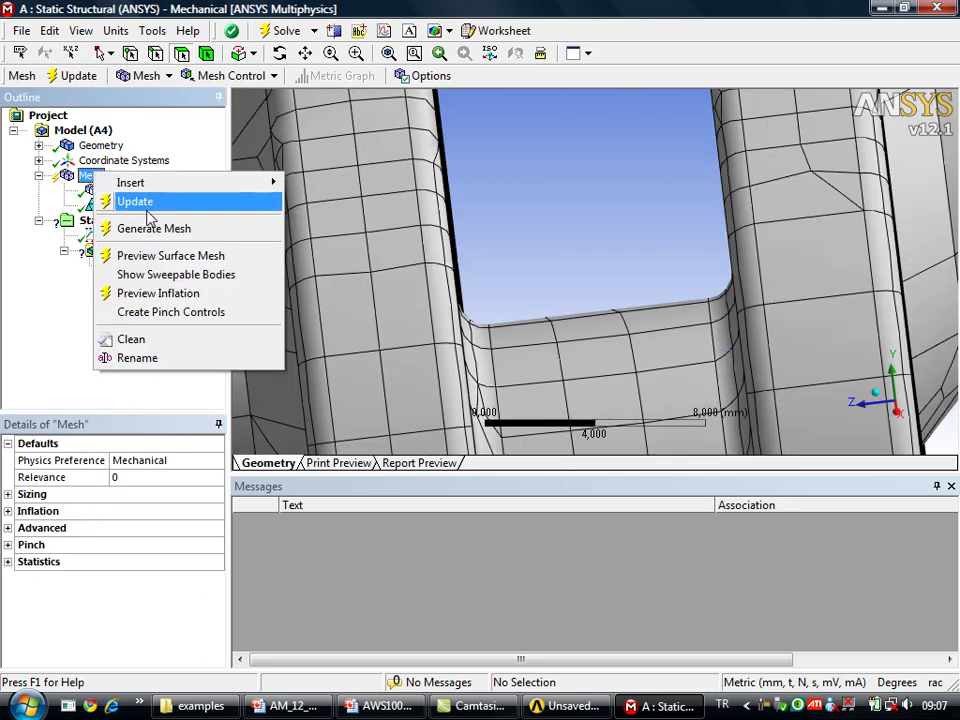
click(124, 198)
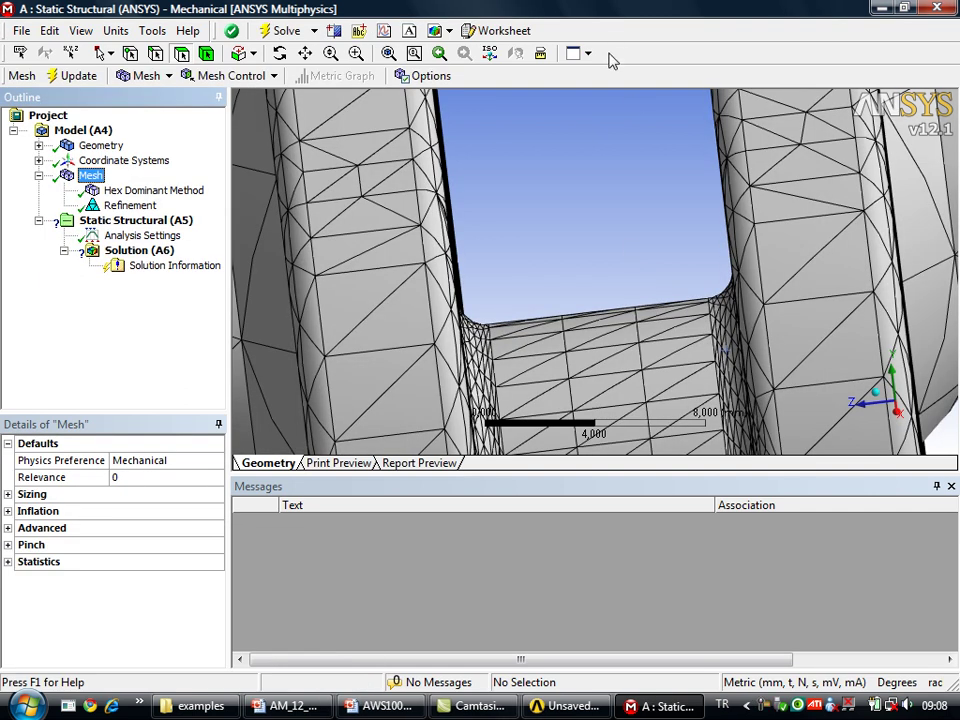
mouse_move(613, 208)
middle_down()
mouse_move(597, 254)
mouse_move(606, 216)
middle_up()
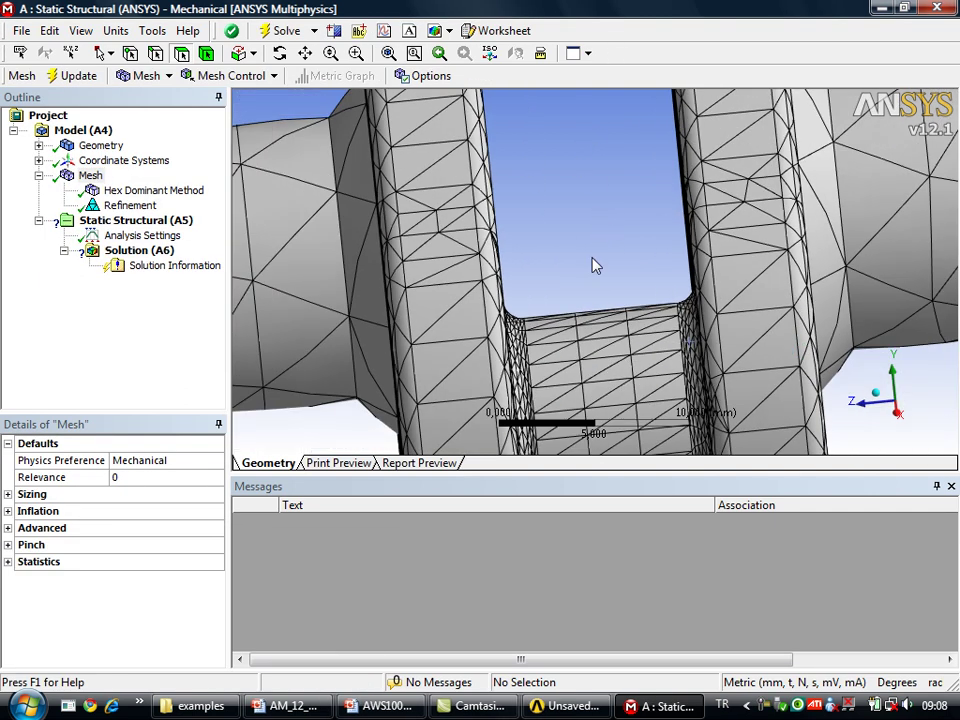
scroll(593, 264, down, 2)
mouse_move(594, 360)
middle_down()
mouse_move(615, 345)
mouse_move(688, 335)
mouse_move(677, 321)
mouse_move(595, 298)
middle_up()
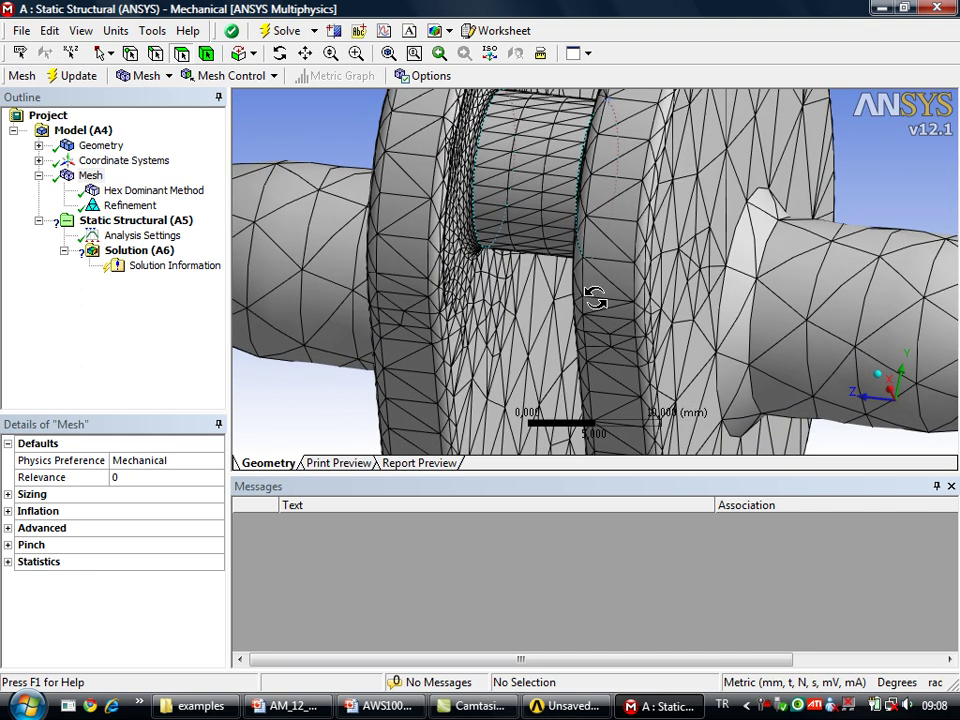
Delete the Refinement control from the mesh branch and confirm the deletion.
click(146, 205)
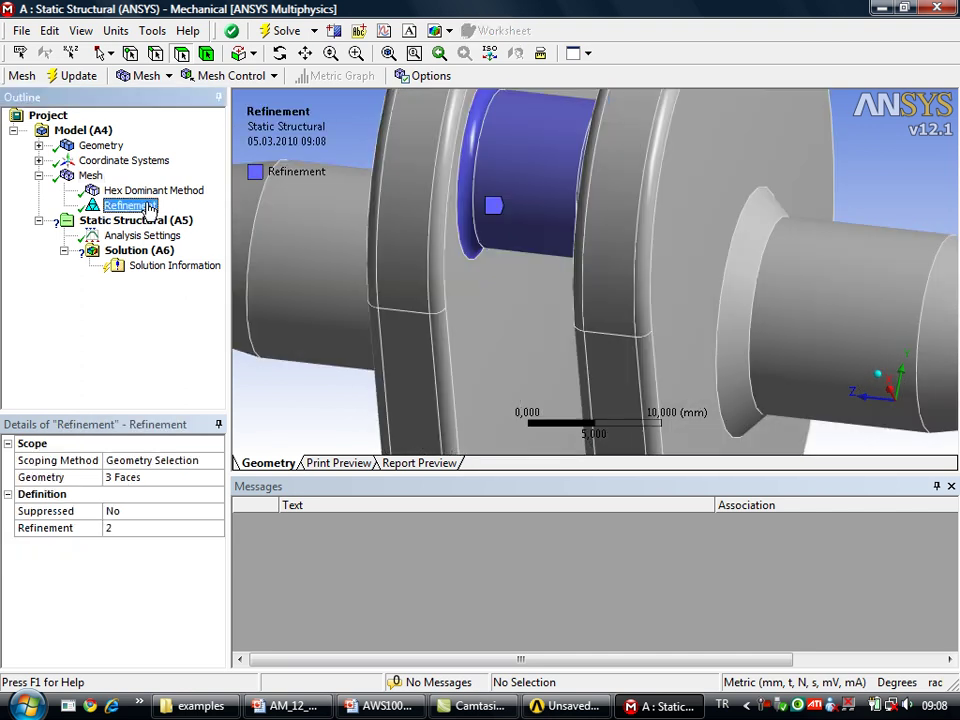
right_click(148, 207)
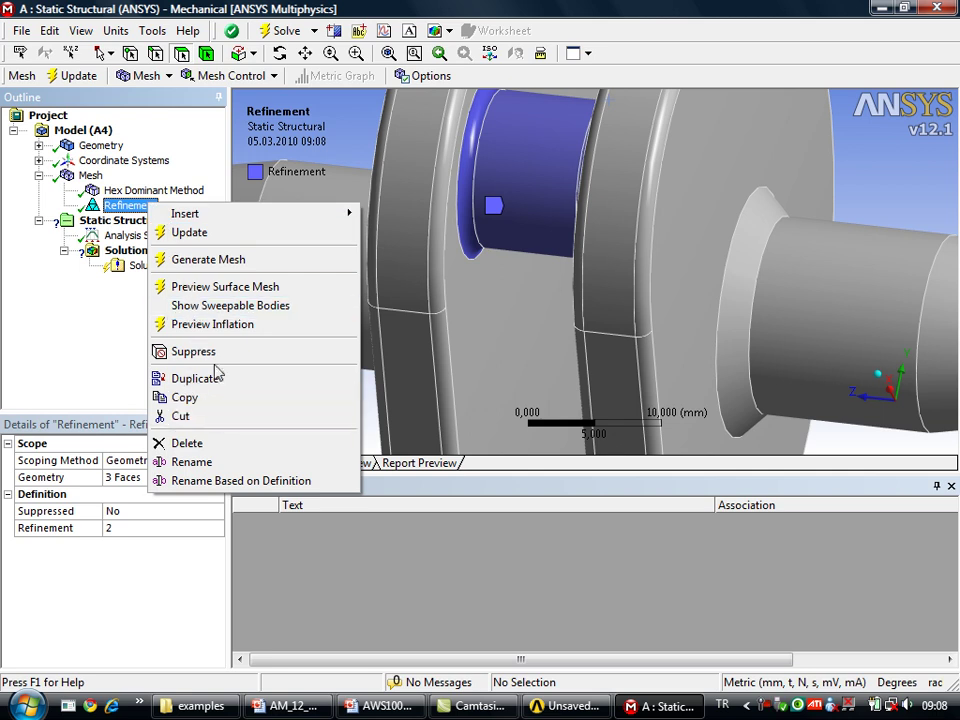
click(178, 443)
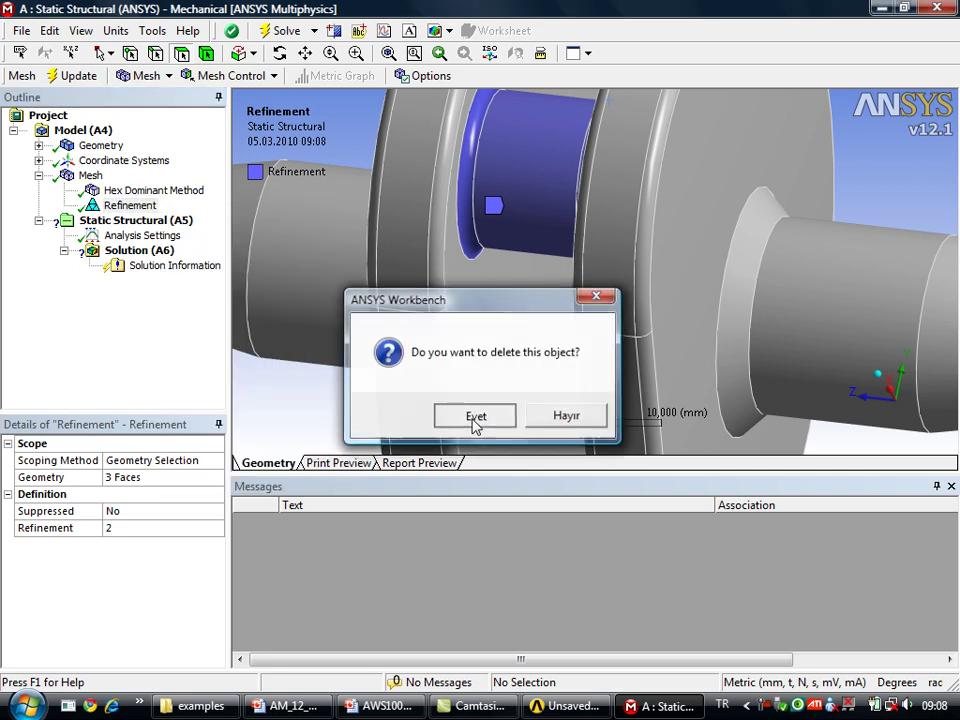
click(475, 416)
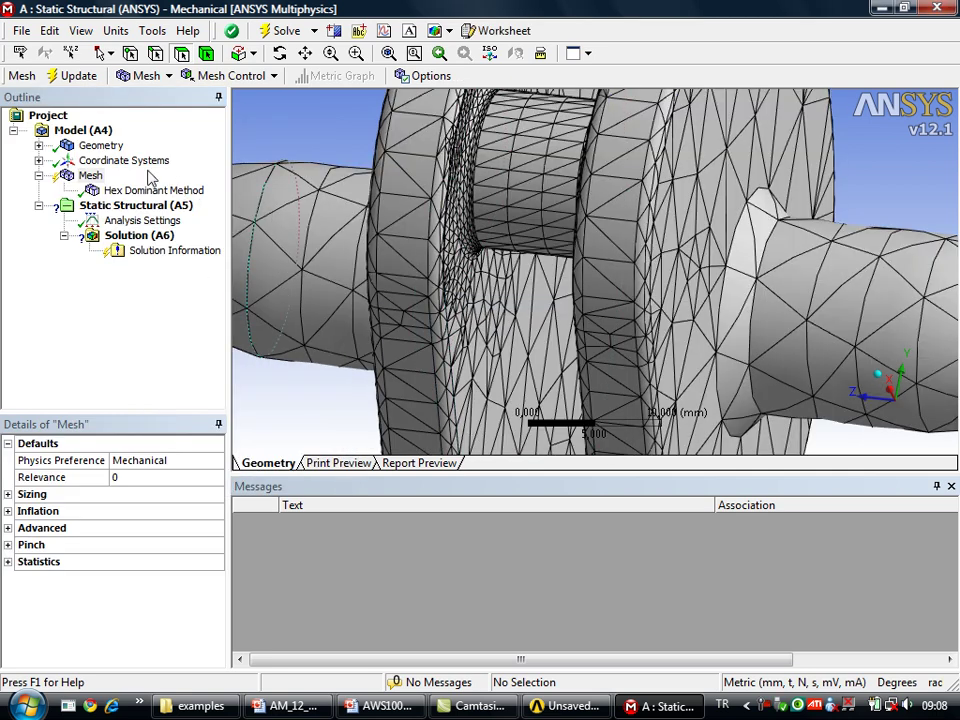
Update the crankshaft mesh without the refinement and orbit to a new angle.
right_click(95, 177)
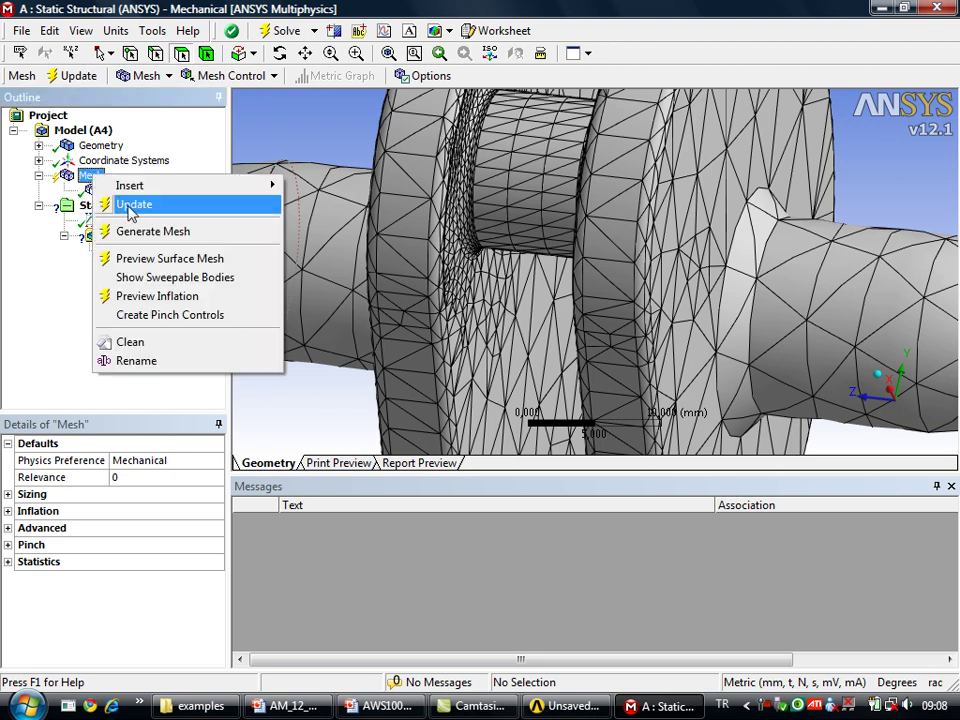
click(125, 231)
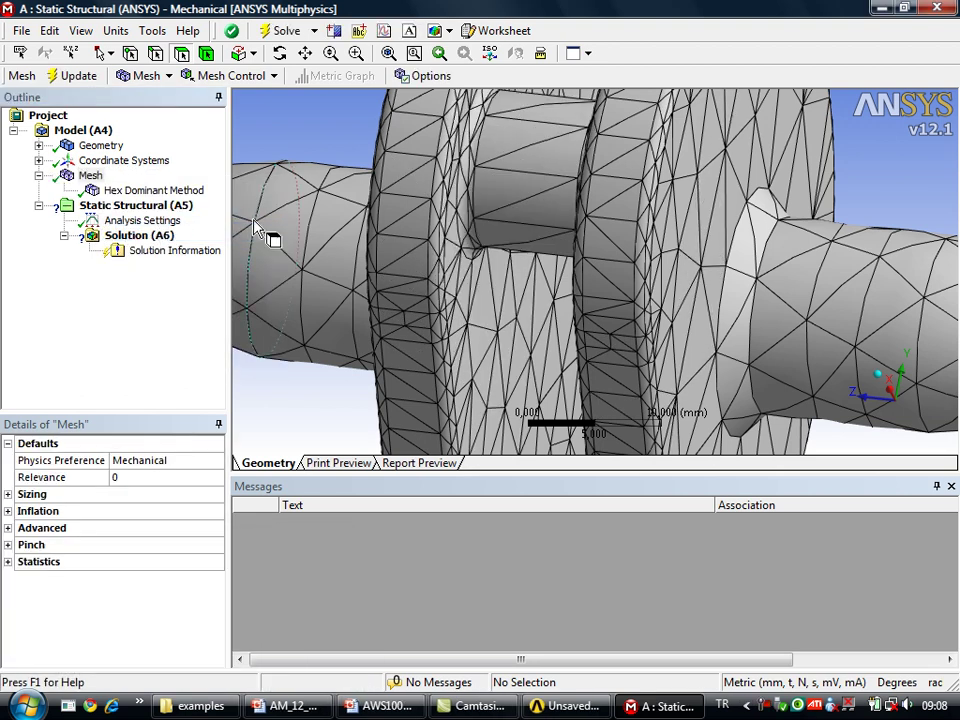
middle_drag(342, 173, 255, 197)
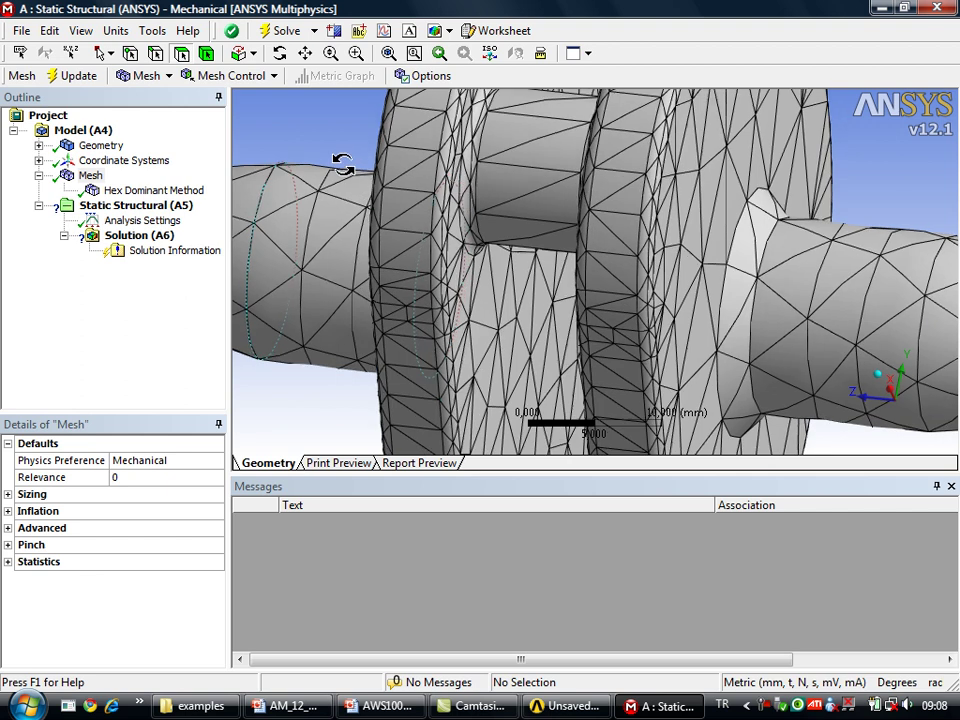
Review the Mesh node and the body covered by the Hex Dominant Method.
click(90, 175)
right_click(90, 176)
click(118, 208)
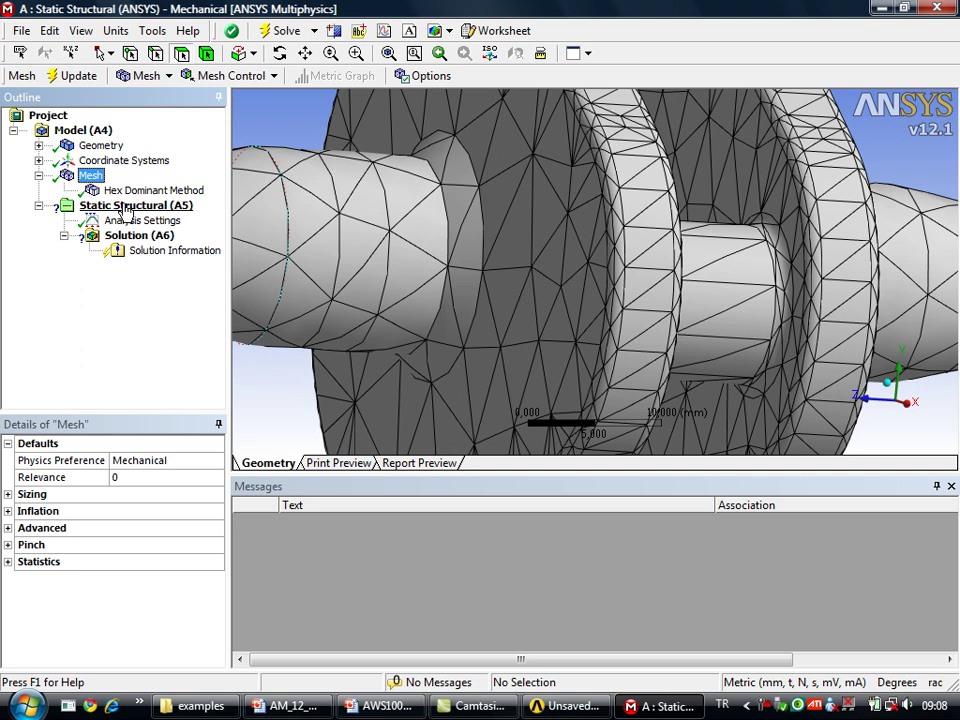
click(143, 194)
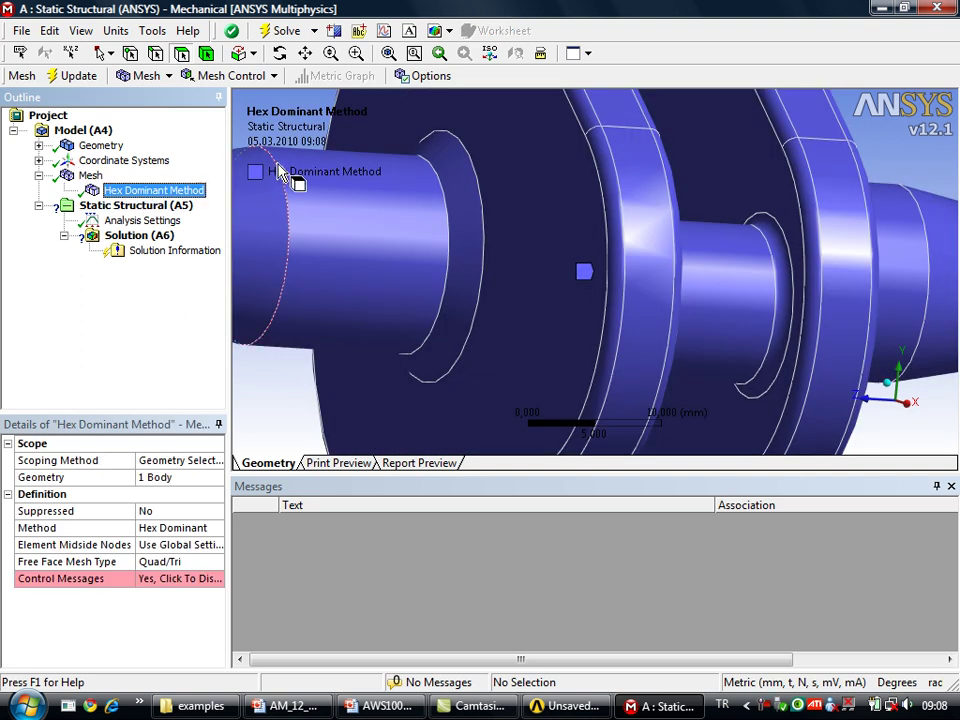
mouse_move(396, 257)
middle_down()
mouse_move(359, 240)
mouse_move(531, 296)
middle_up()
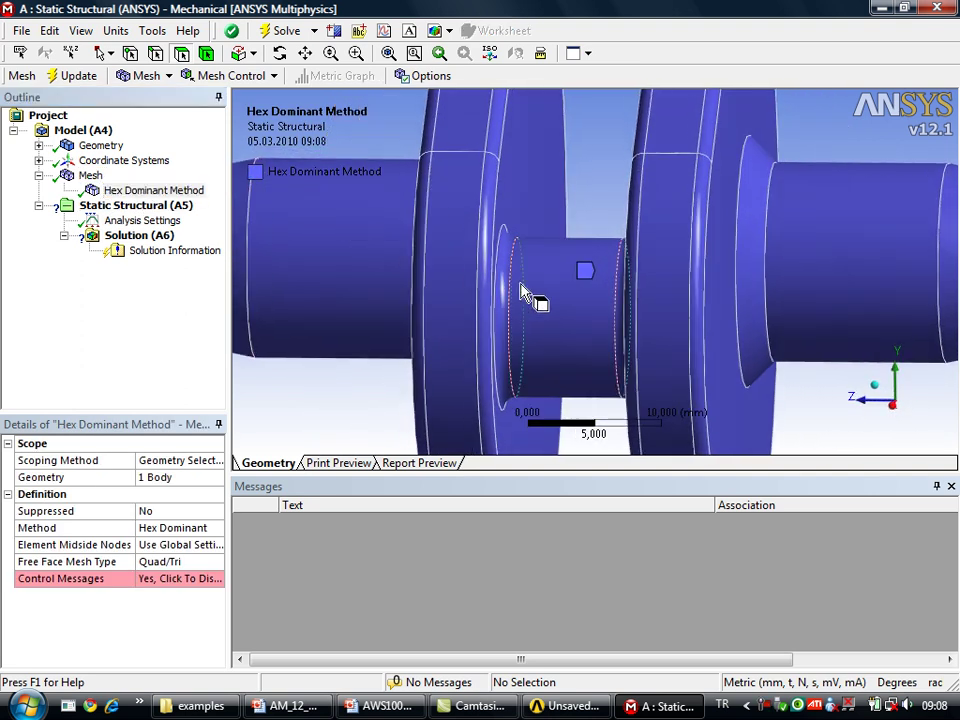
click(90, 175)
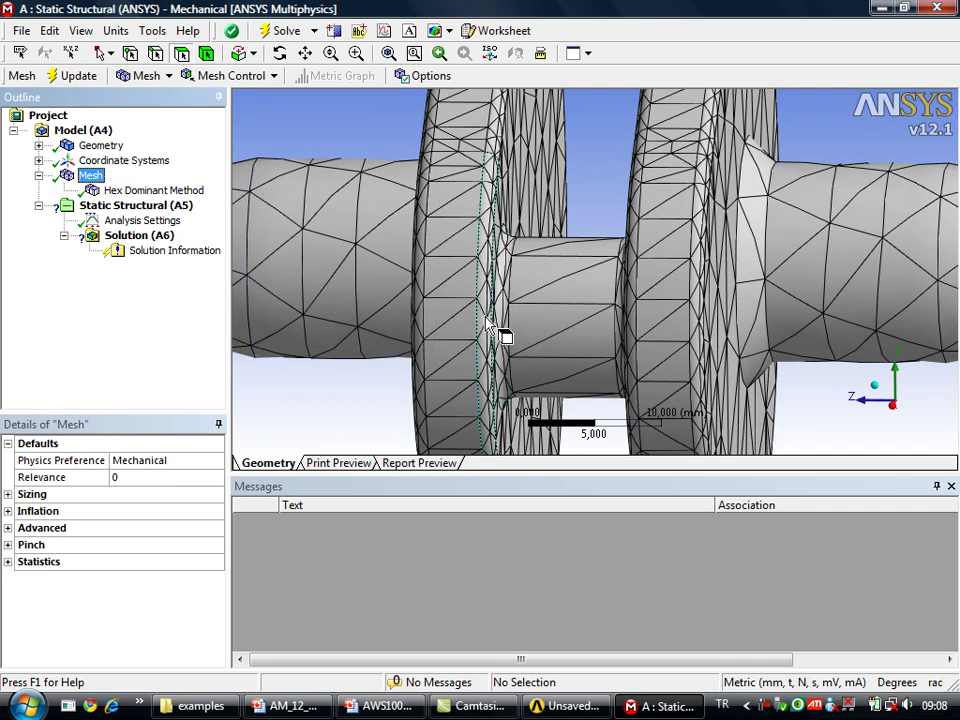
Select the crankpin face and its two side faces and add a 1 mm Face Sizing.
click(512, 334)
ctrl+click(545, 326)
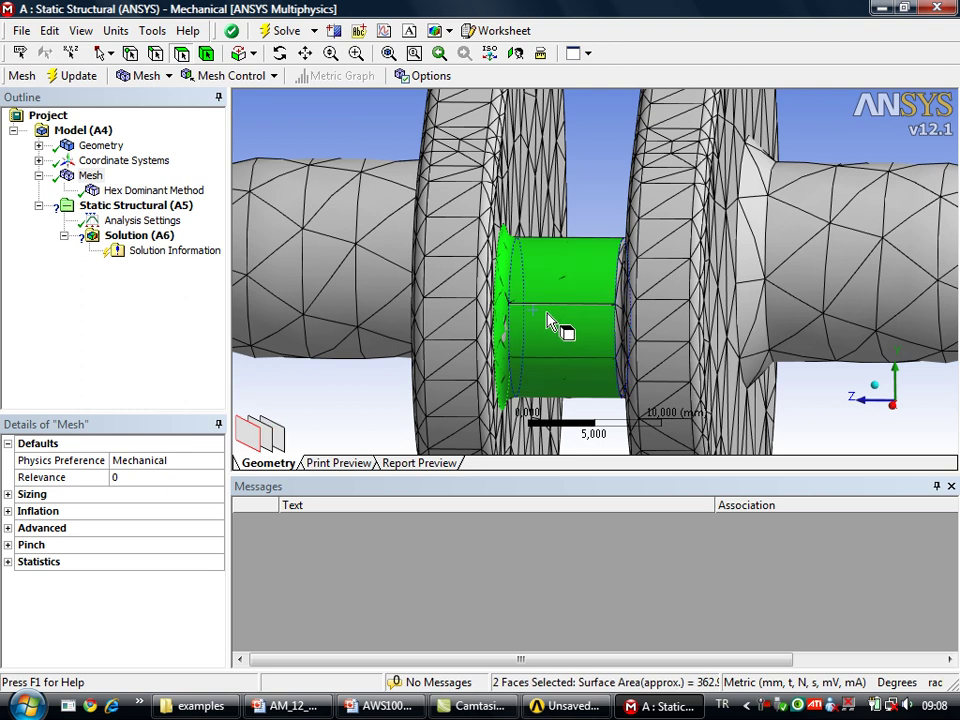
middle_drag(560, 312, 654, 311)
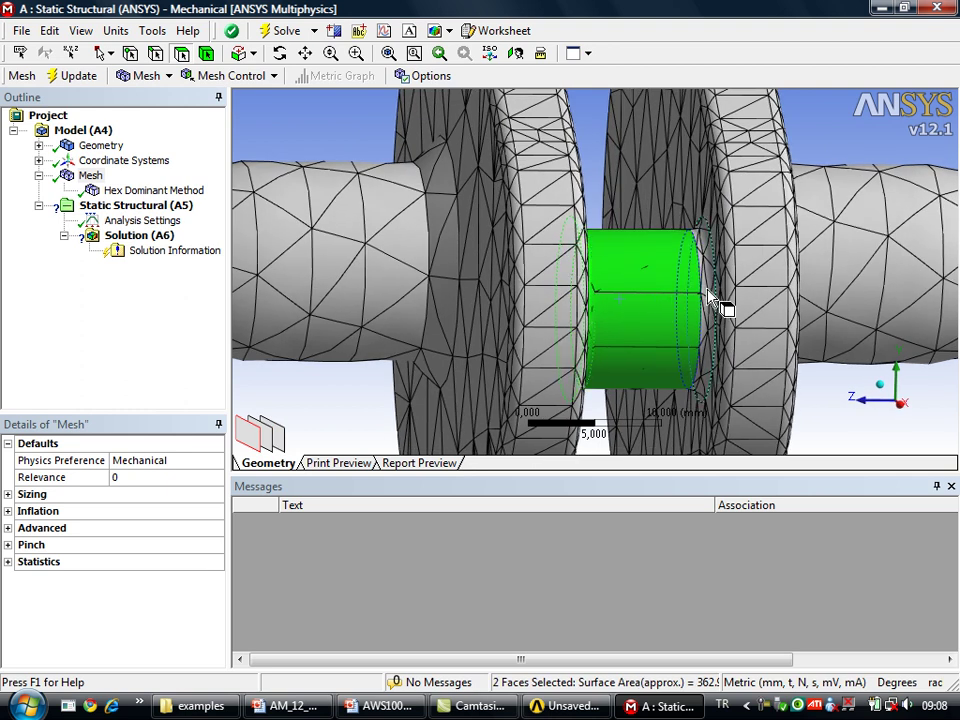
ctrl+click(710, 310)
right_click(338, 109)
mouse_move(470, 119)
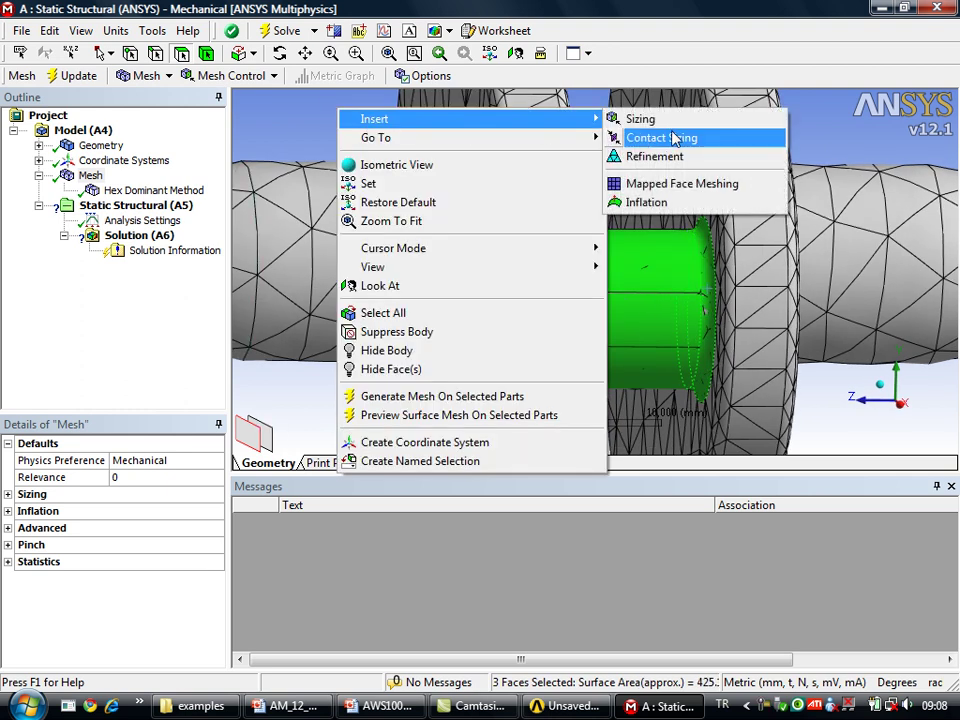
click(630, 120)
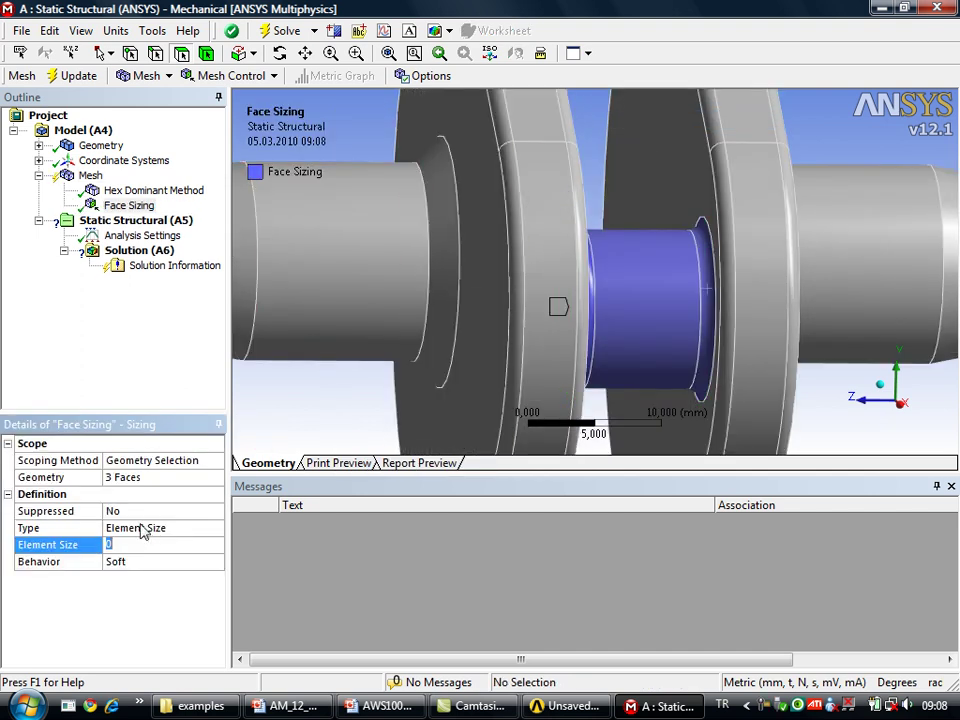
text(1)
key(Return)
Generate the mesh with the face sizing and bring the meshing training slides forward.
right_click(94, 176)
click(155, 240)
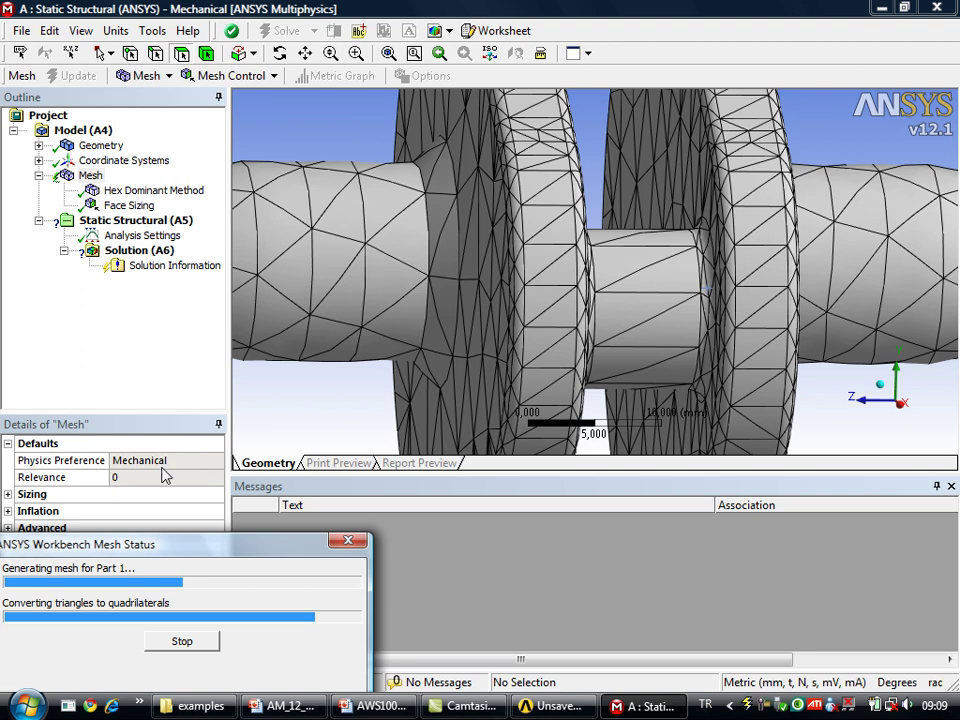
click(297, 711)
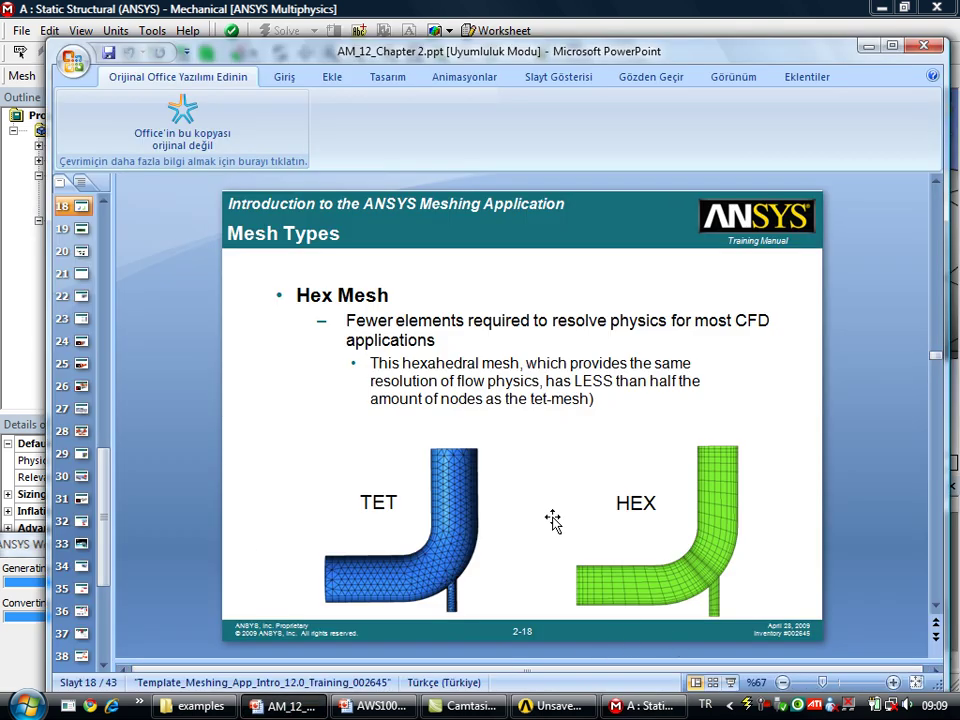
Scroll the slides from 18 to 19, then back to slide 17 on Tet Mesh inflation layers.
scroll(553, 520, down, 1)
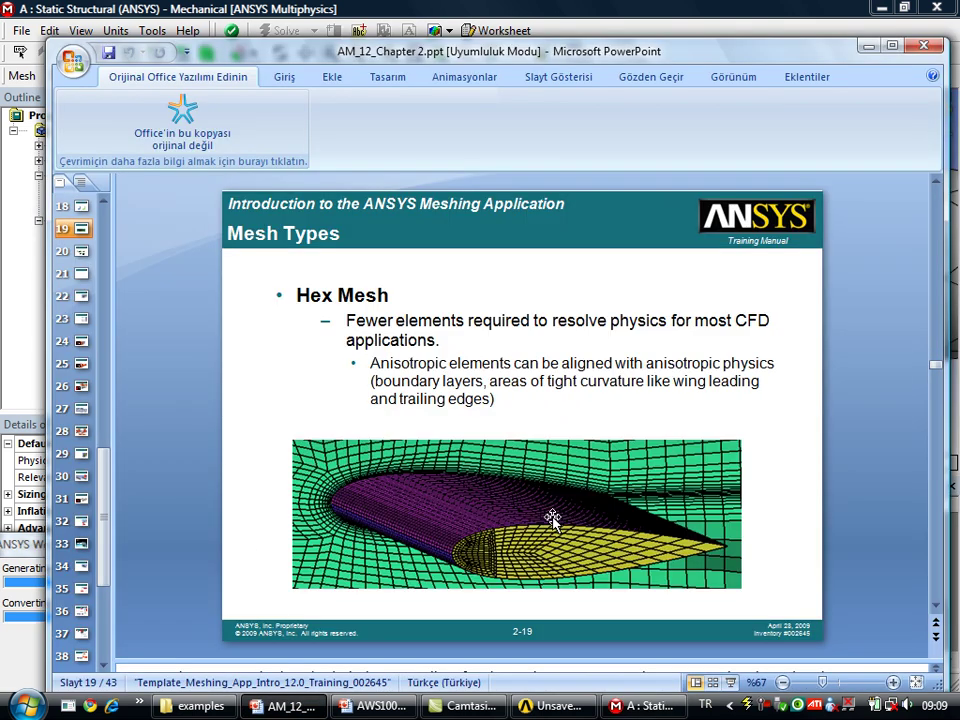
scroll(553, 520, up, 1)
scroll(553, 521, up, 1)
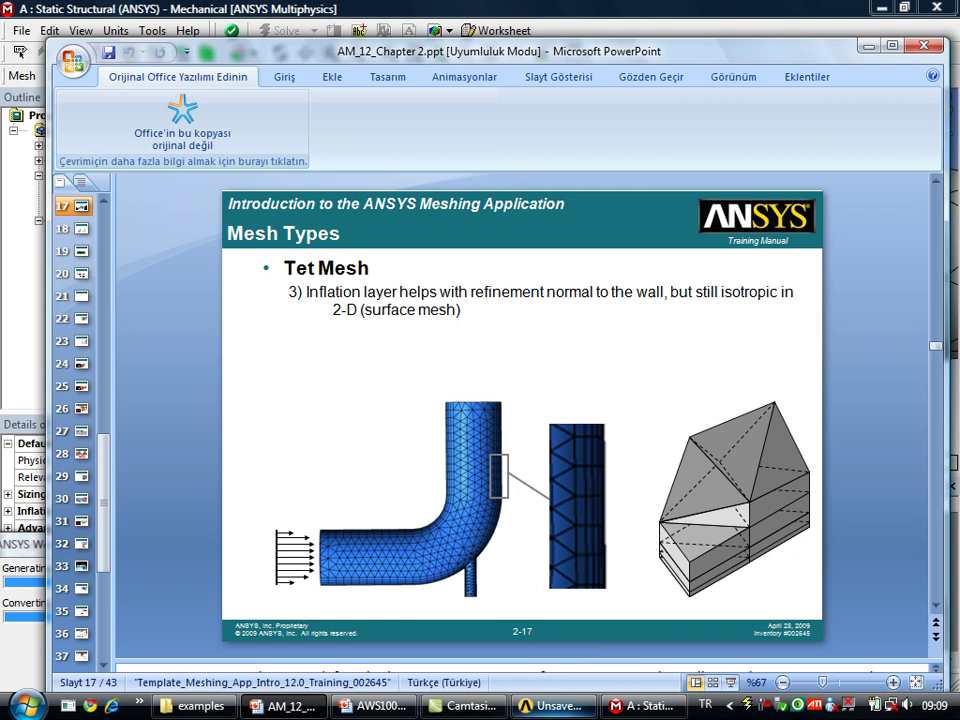
Return to Mechanical and rotate the crankshaft to inspect the finer 1 mm crankpin mesh.
click(625, 708)
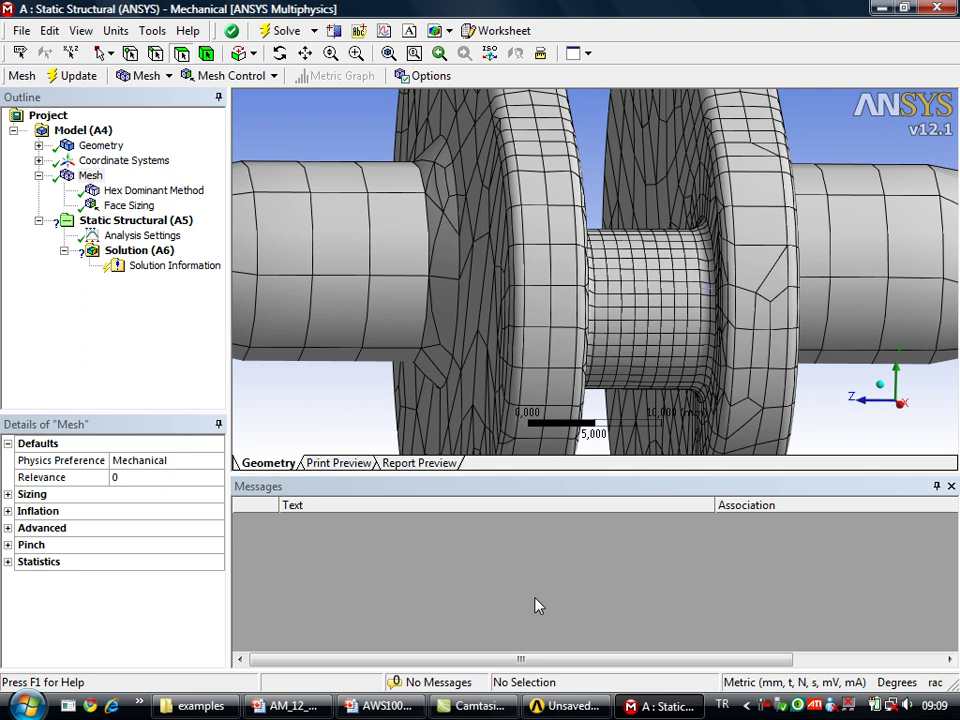
click(607, 204)
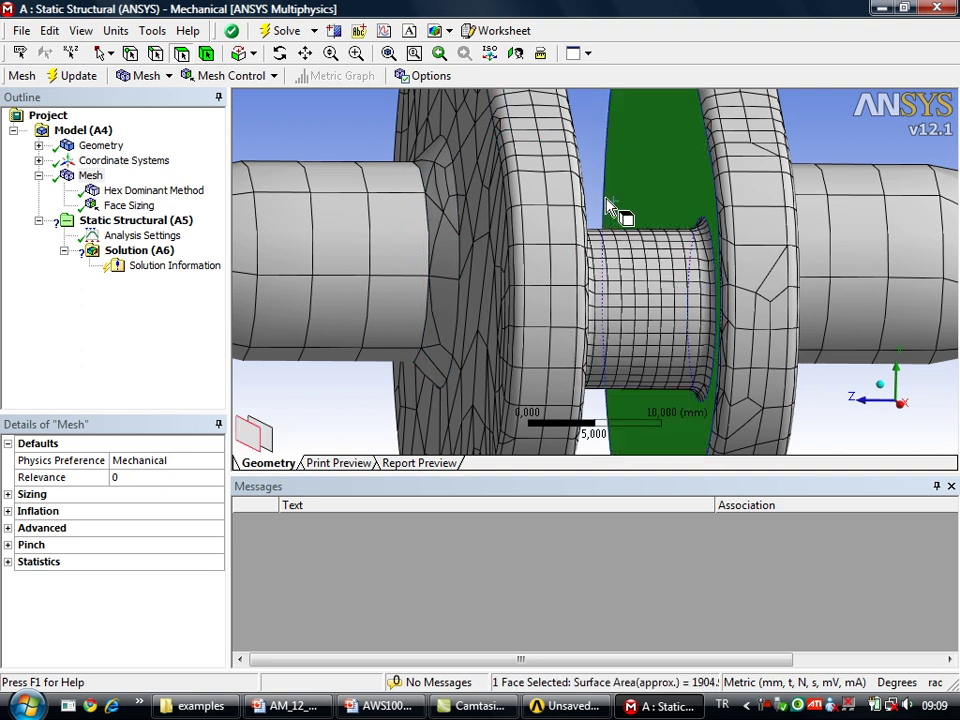
scroll(600, 210, down, 4)
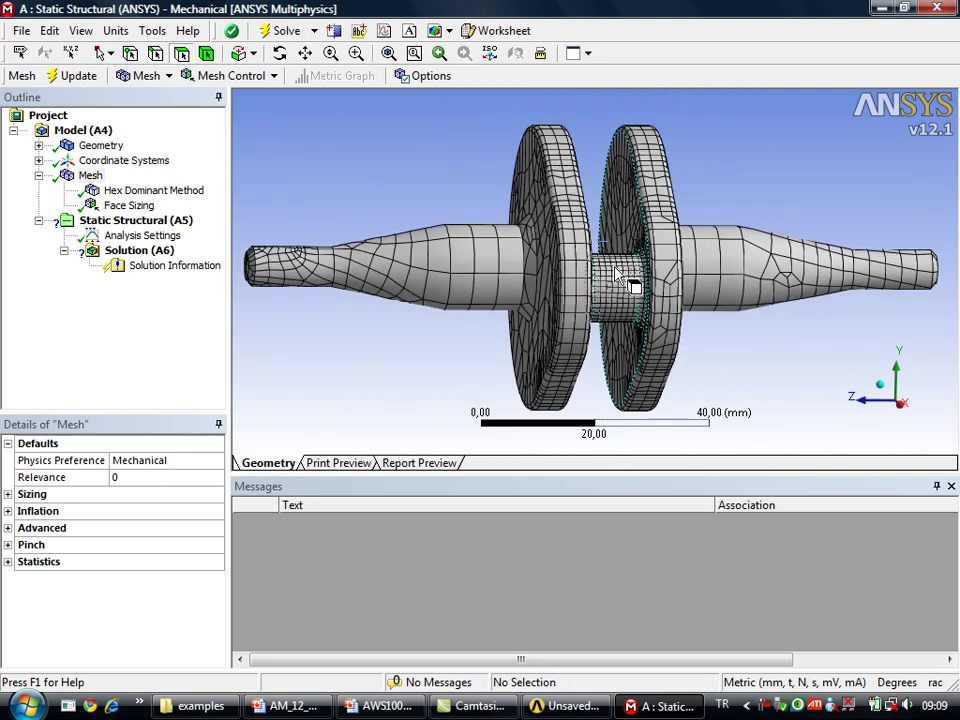
mouse_move(628, 281)
middle_down()
mouse_move(729, 279)
mouse_move(640, 293)
middle_up()
scroll(613, 280, down, 1)
scroll(600, 276, up, 2)
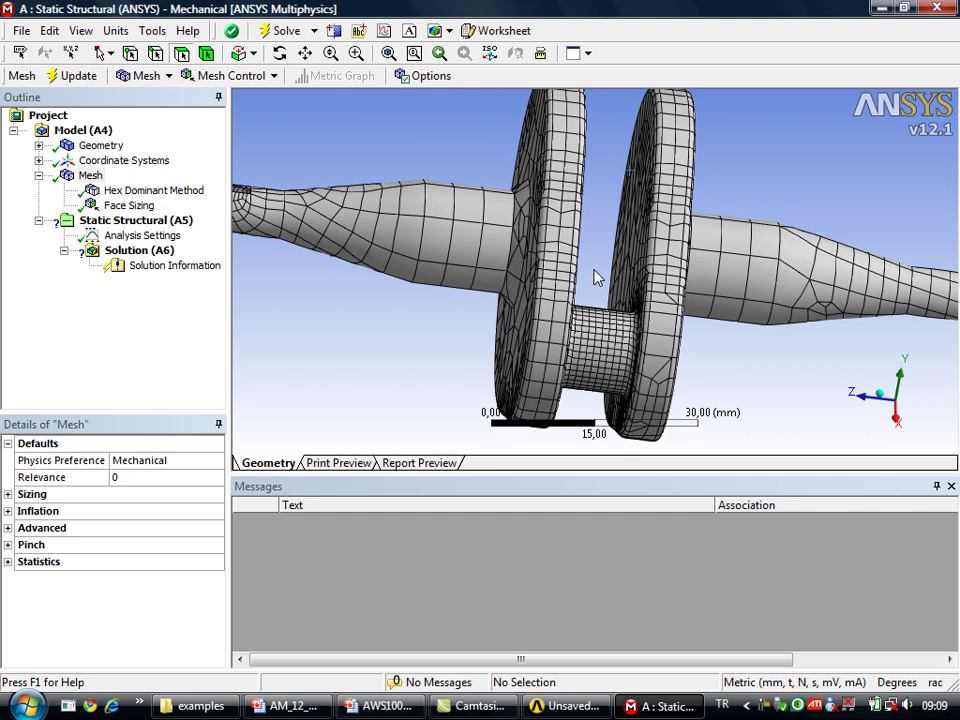
mouse_move(478, 152)
middle_down()
mouse_move(761, 192)
mouse_move(776, 253)
mouse_move(791, 233)
mouse_move(836, 283)
mouse_move(790, 246)
mouse_move(771, 248)
middle_up()
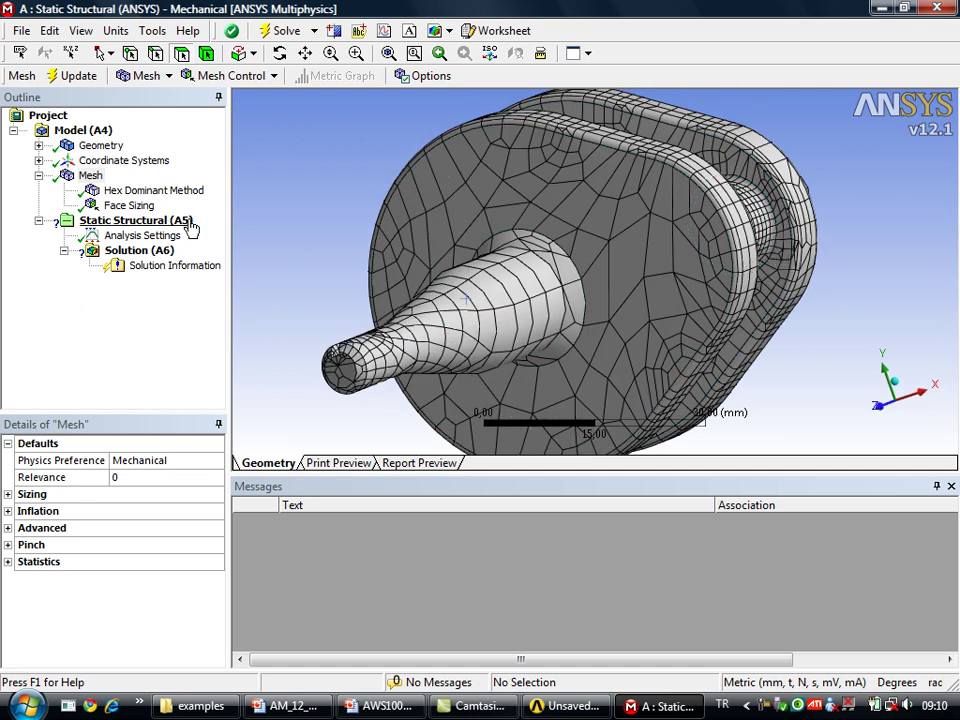
Add Fixed Supports on the left and right shaft-end cylinder faces.
click(131, 222)
mouse_move(444, 308)
middle_down()
mouse_move(407, 300)
mouse_move(437, 274)
mouse_move(392, 306)
mouse_move(331, 390)
middle_up()
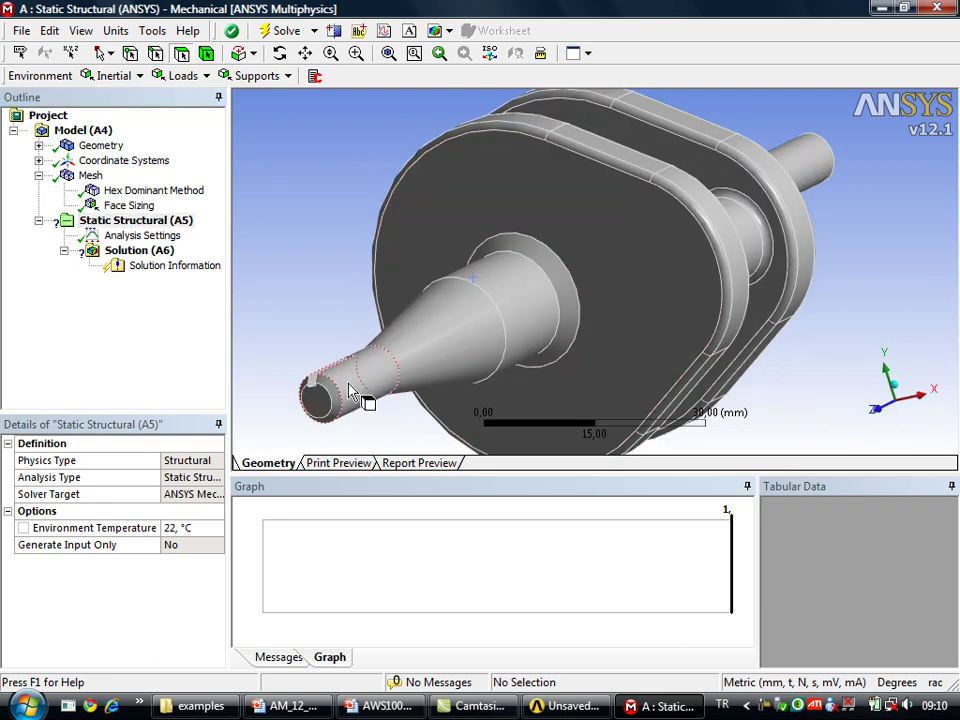
click(331, 390)
right_click(255, 236)
mouse_move(290, 244)
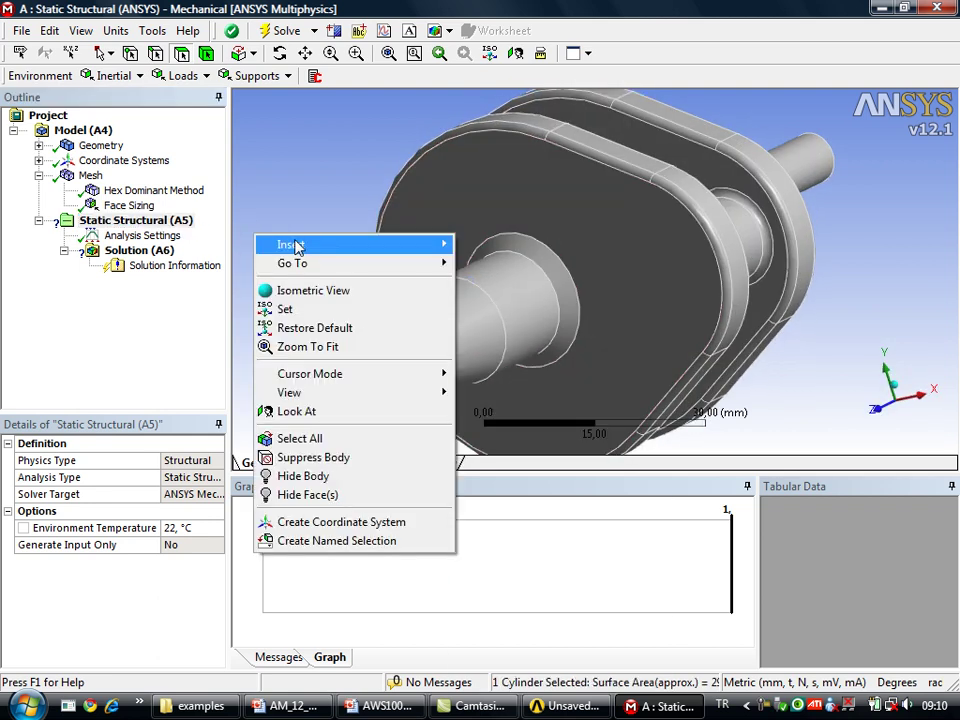
click(508, 486)
mouse_move(724, 336)
middle_down()
mouse_move(606, 399)
mouse_move(600, 432)
mouse_move(870, 311)
middle_up()
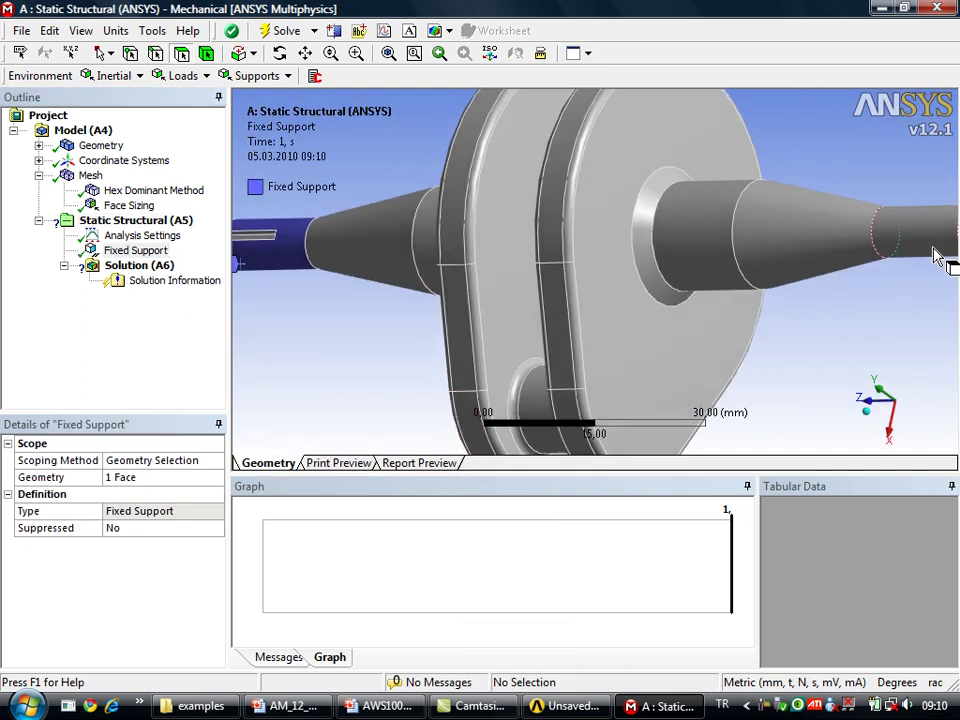
click(935, 255)
right_click(858, 328)
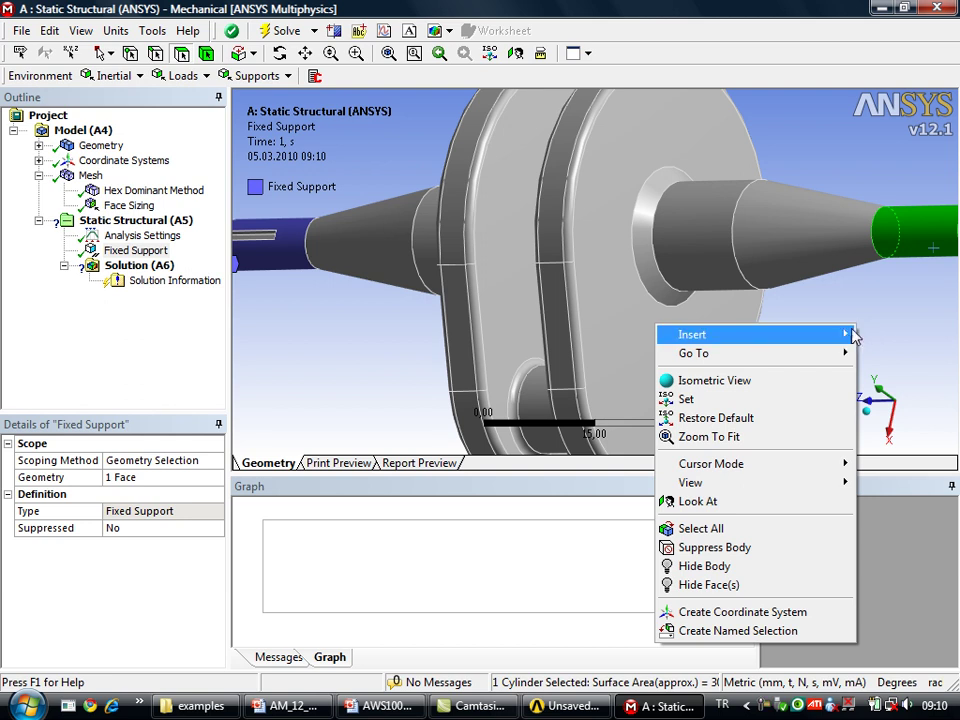
click(579, 548)
Insert a Force load on the crank pin journal face.
mouse_move(620, 440)
middle_down()
mouse_move(700, 354)
mouse_move(762, 350)
middle_up()
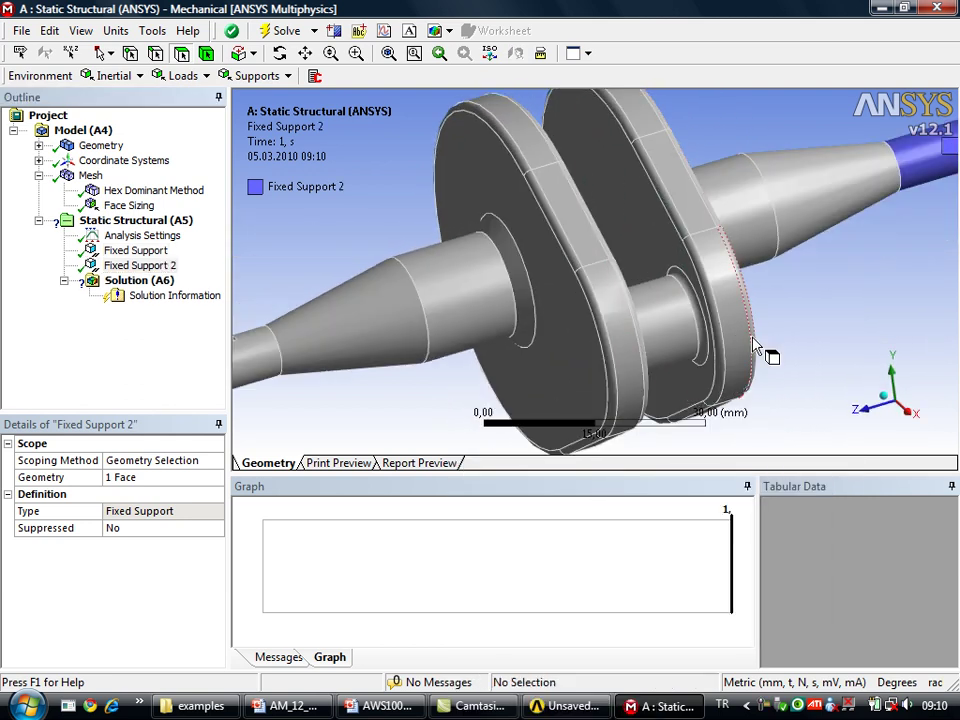
click(663, 316)
right_click(603, 305)
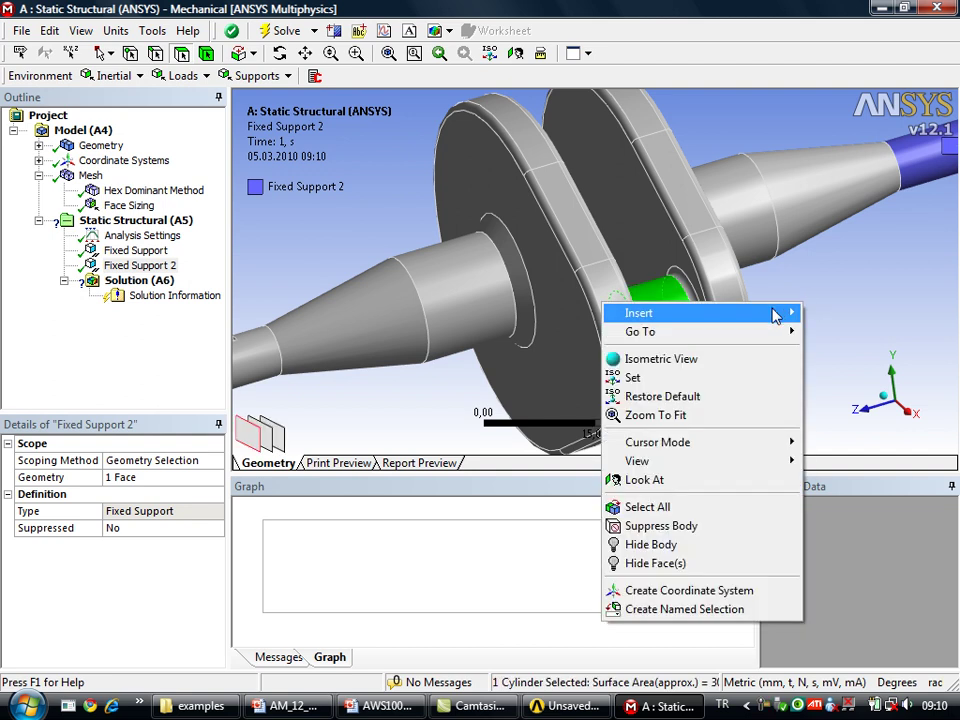
mouse_move(700, 313)
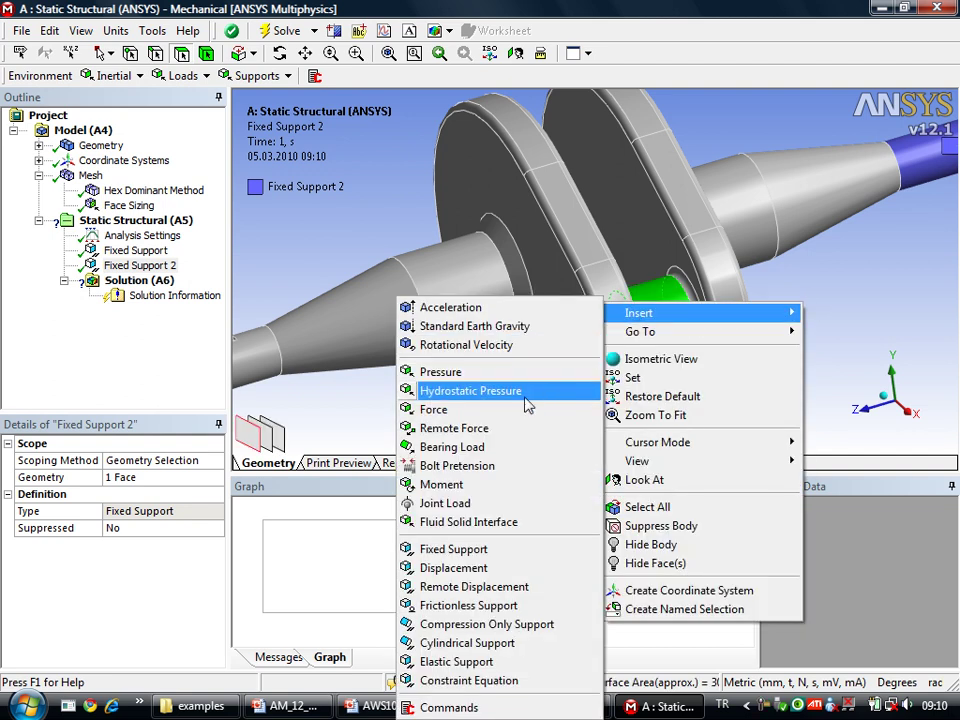
click(433, 409)
middle_drag(621, 386, 727, 350)
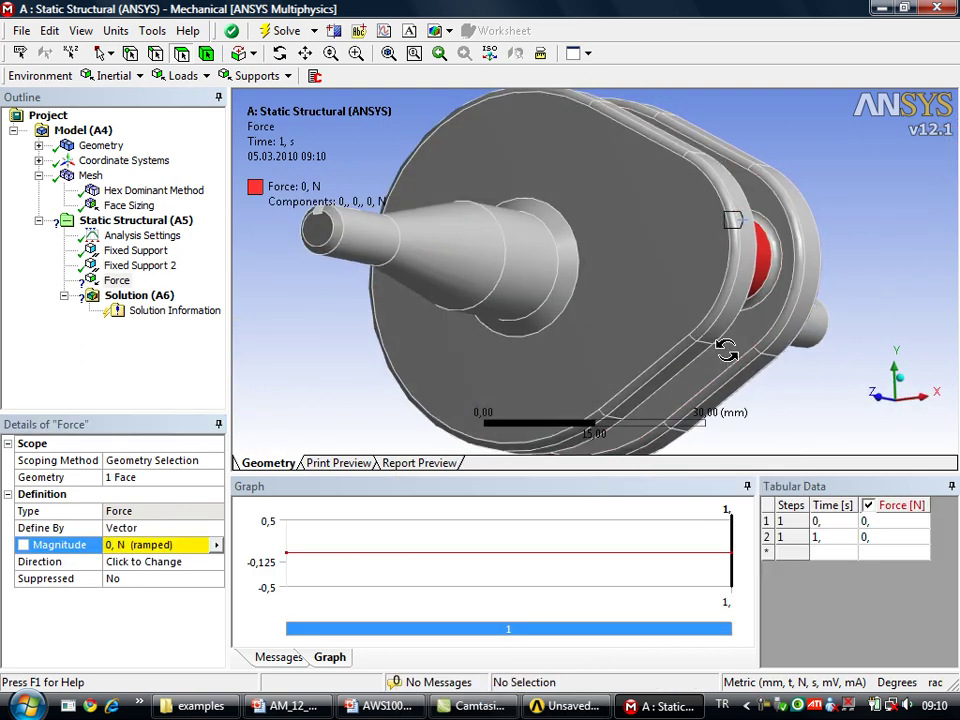
Define the force by components with Y = -5000 N and review all applied loads.
click(200, 527)
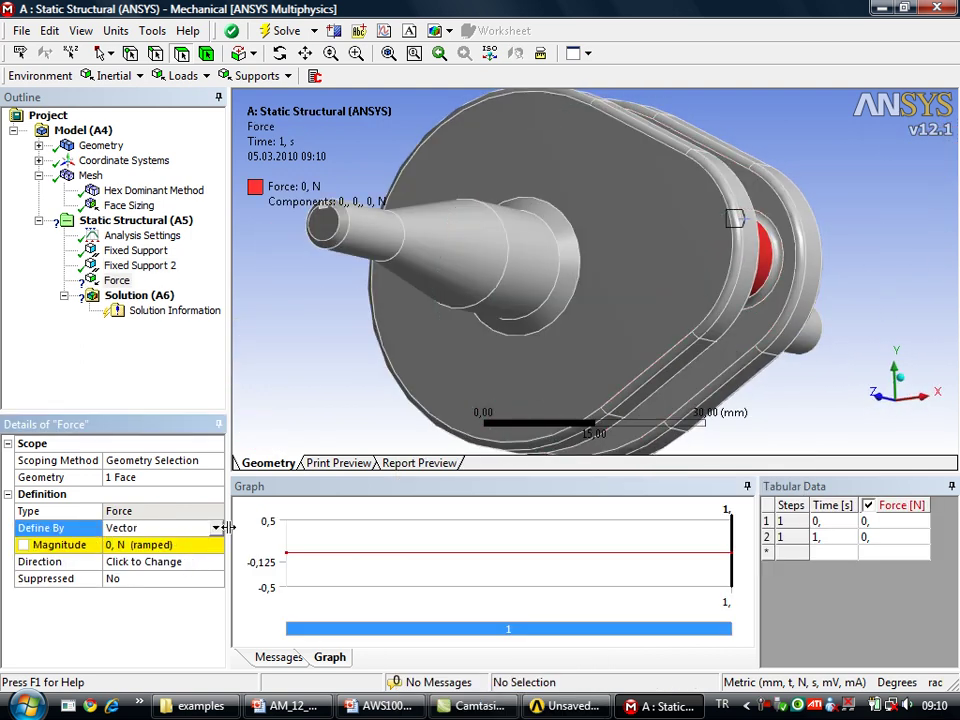
click(216, 527)
click(216, 527)
click(216, 527)
click(162, 545)
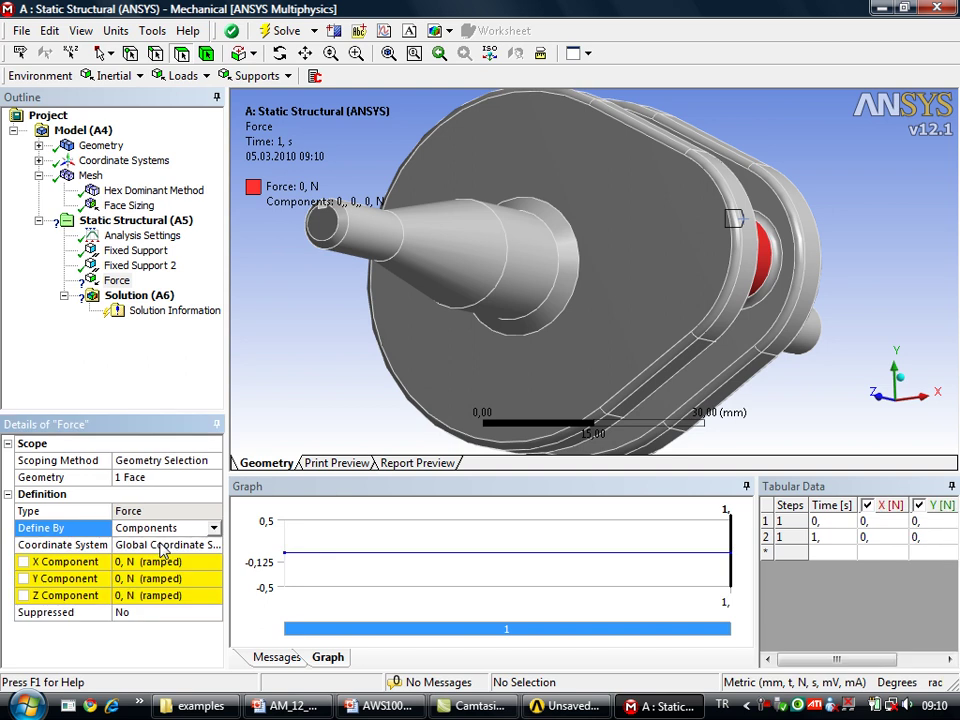
click(140, 578)
text(-5000)
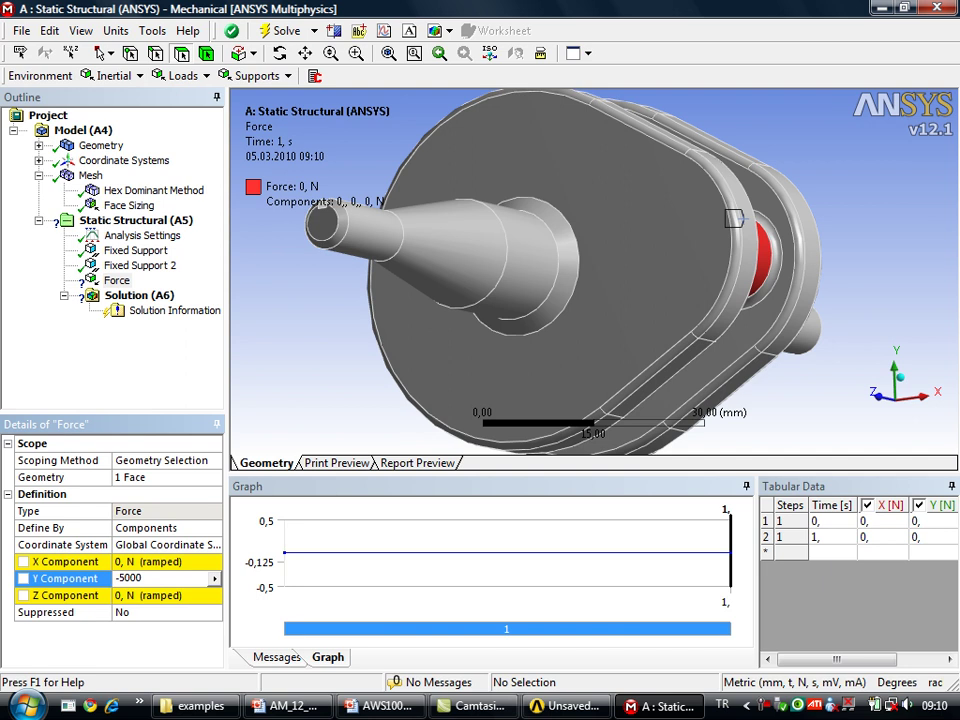
key(Return)
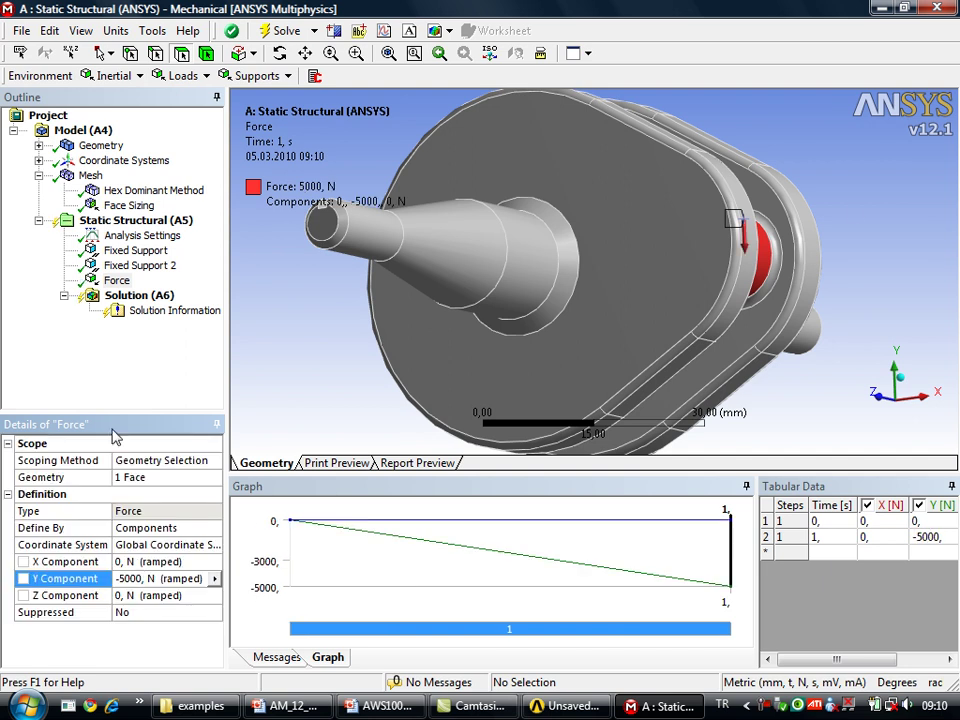
mouse_move(615, 155)
middle_down()
mouse_move(777, 160)
mouse_move(838, 201)
middle_up()
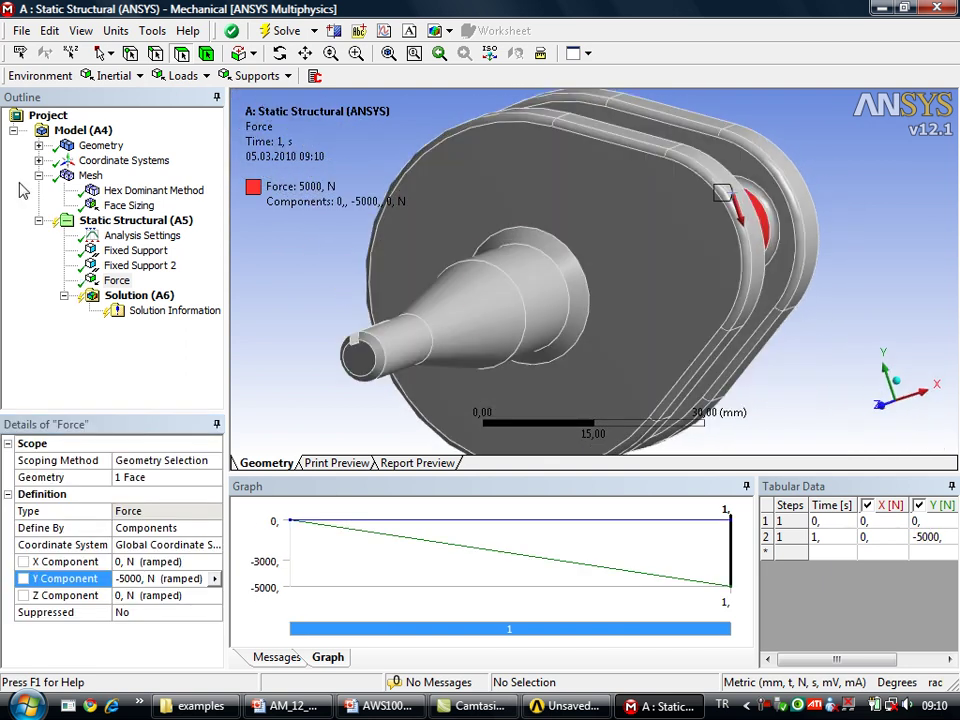
click(136, 220)
mouse_move(333, 193)
middle_down()
mouse_move(420, 193)
mouse_move(389, 200)
middle_up()
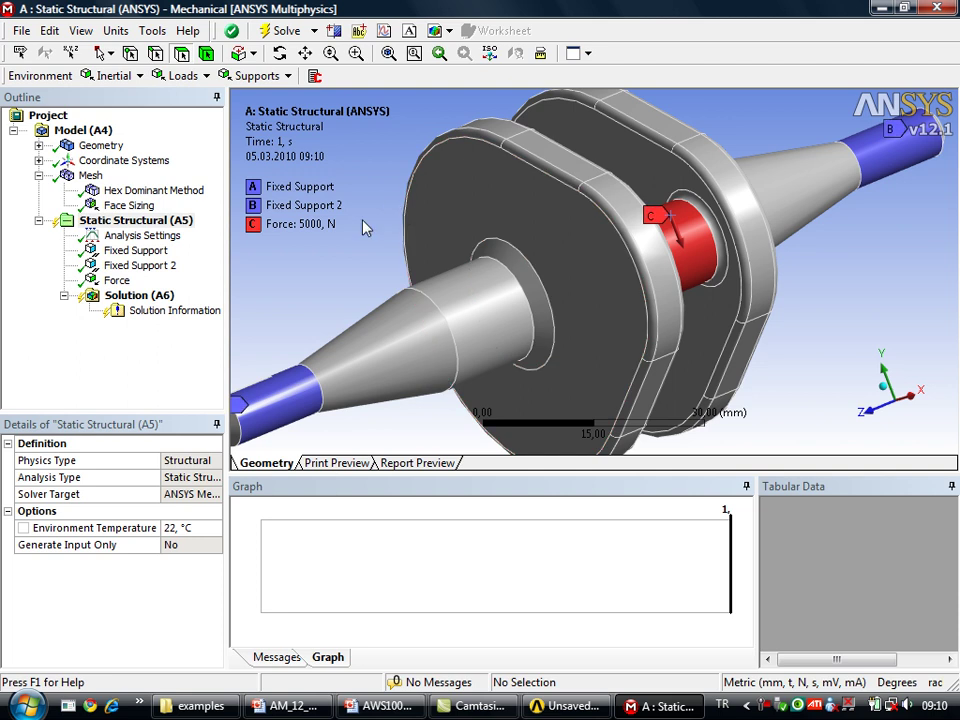
Delete the Face Sizing control (confirm Evet) and generate the mesh with only Hex Dominant.
click(125, 205)
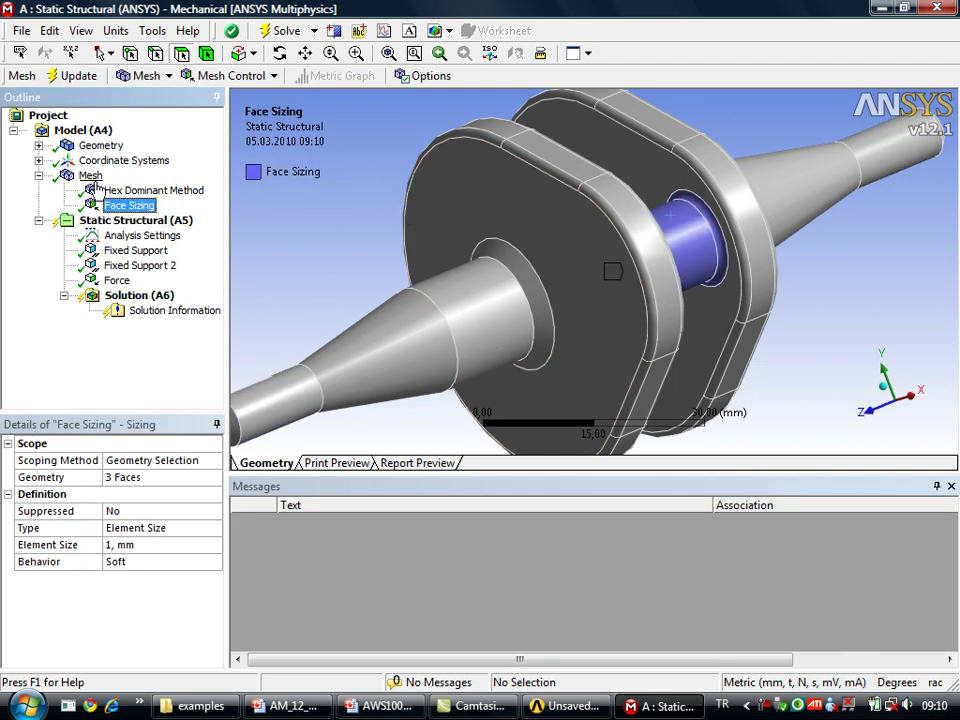
click(90, 176)
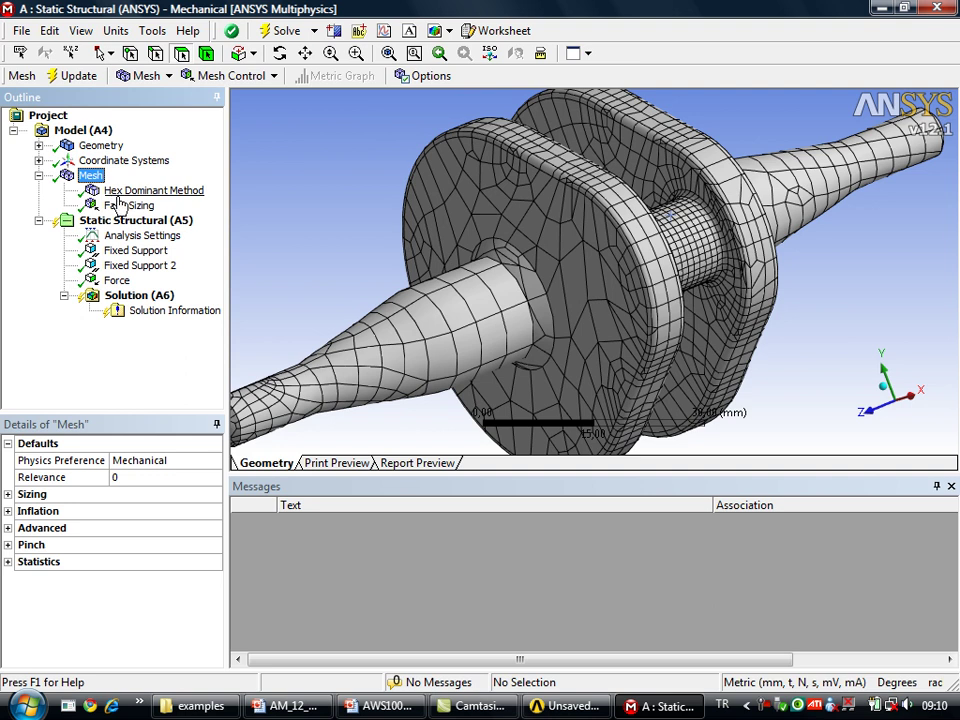
click(118, 204)
right_click(118, 205)
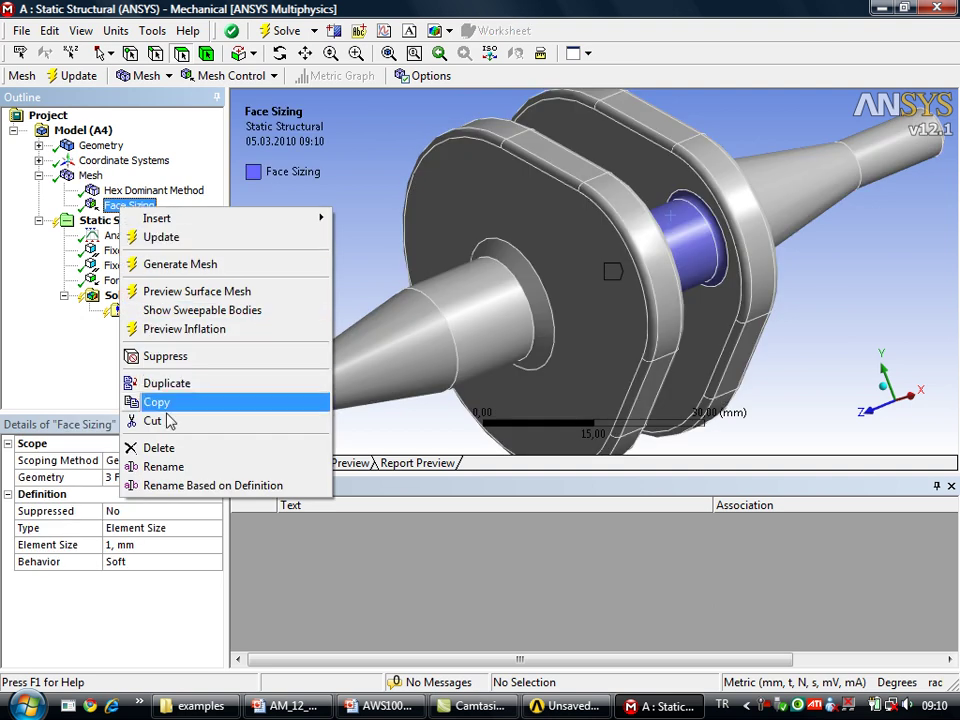
click(160, 448)
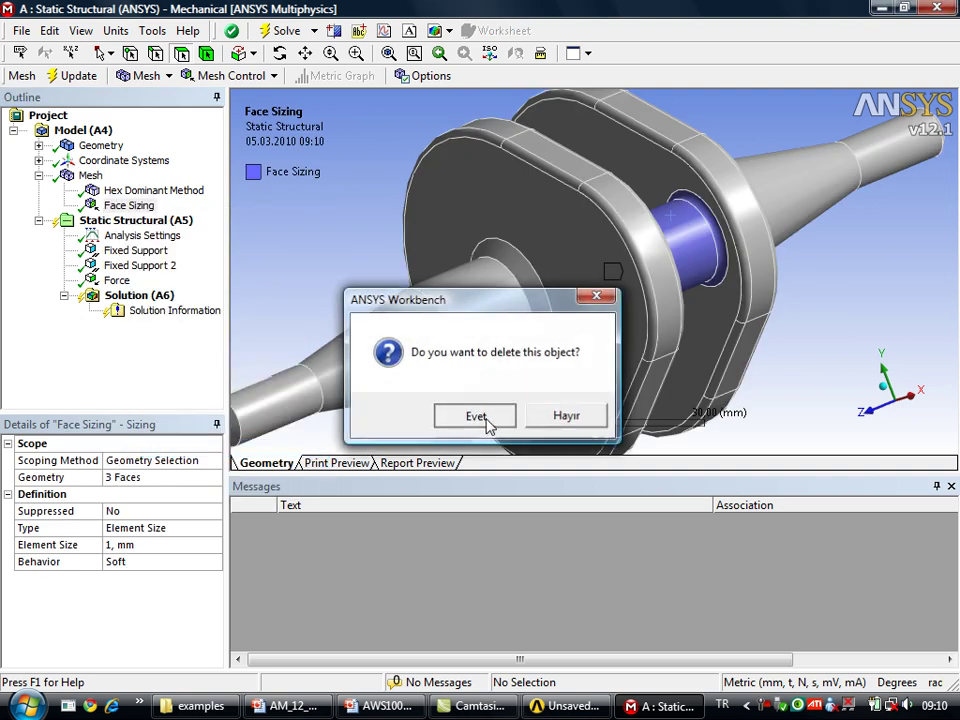
click(476, 416)
right_click(94, 177)
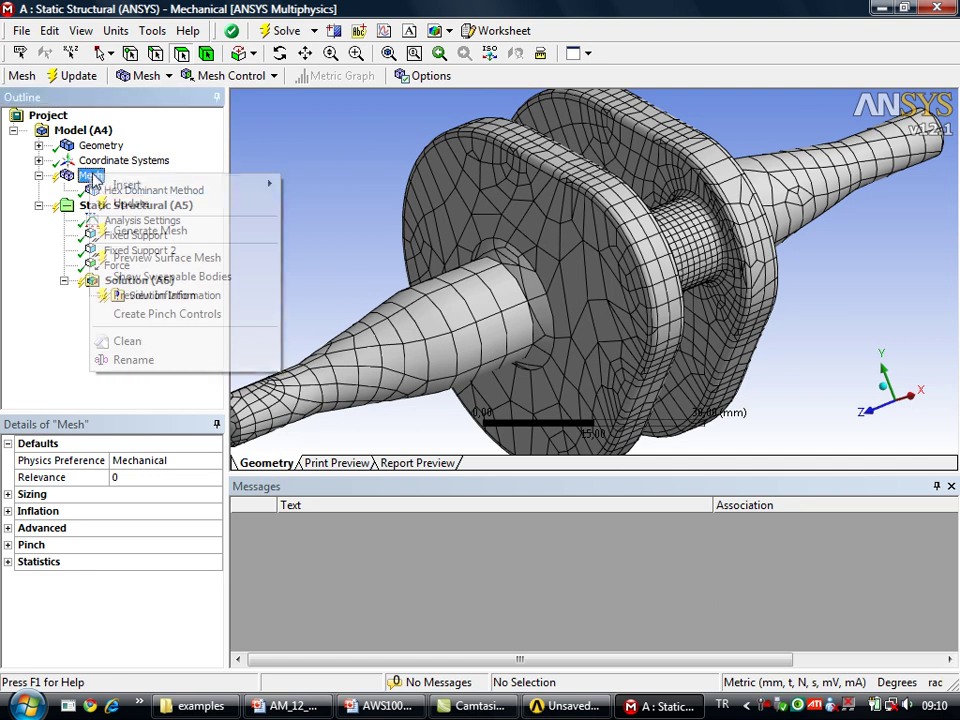
click(150, 230)
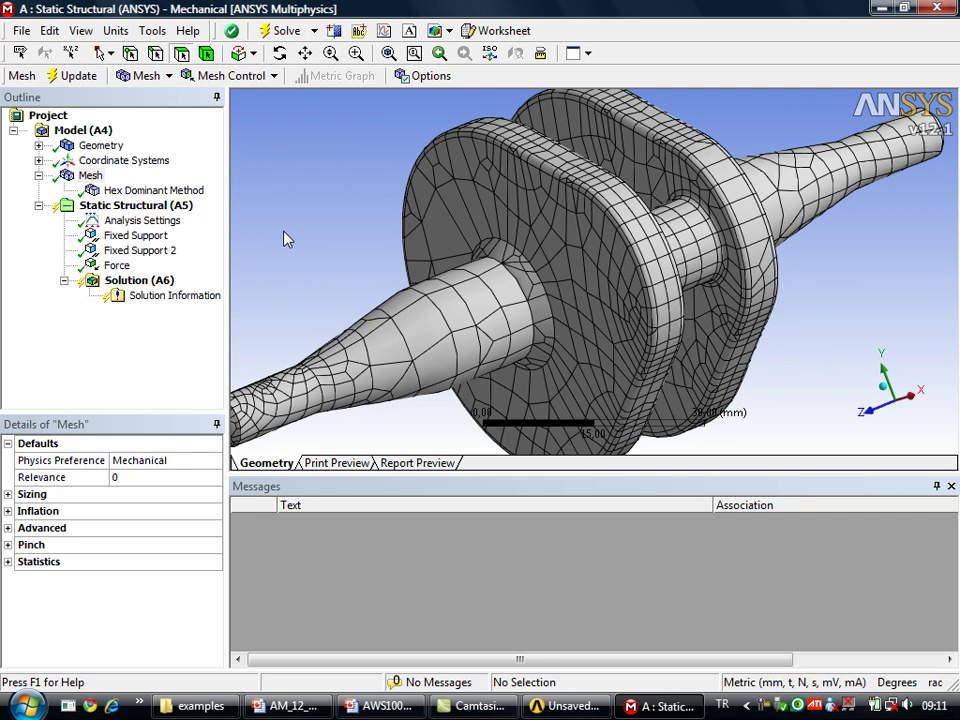
Delete both existing supports, Fixed Support and Fixed Support 2, from the Outline.
right_click(140, 236)
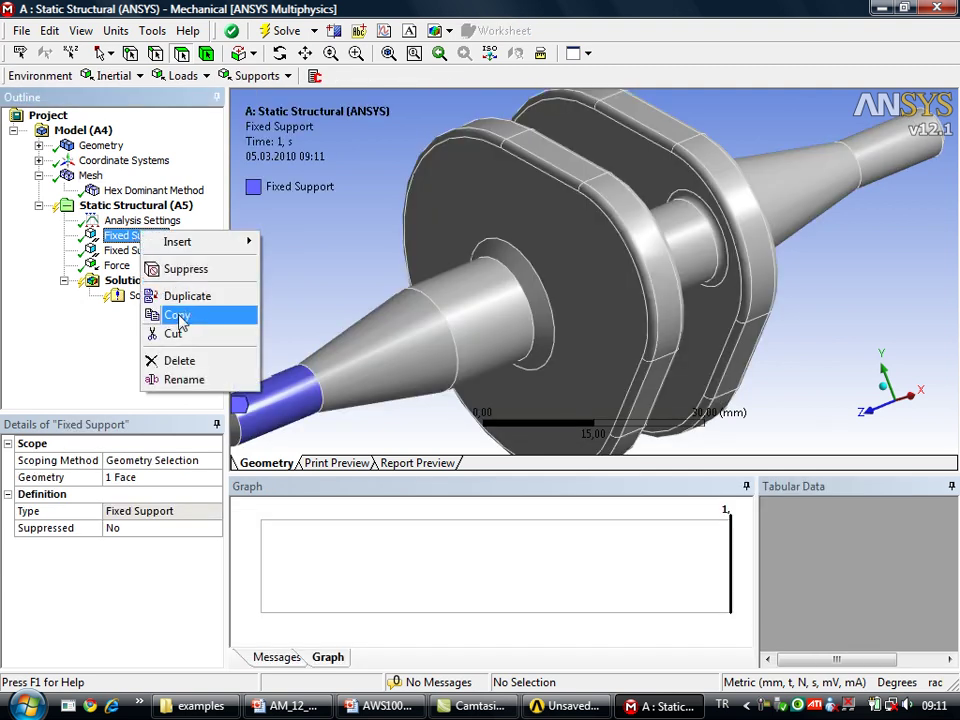
click(175, 360)
click(476, 415)
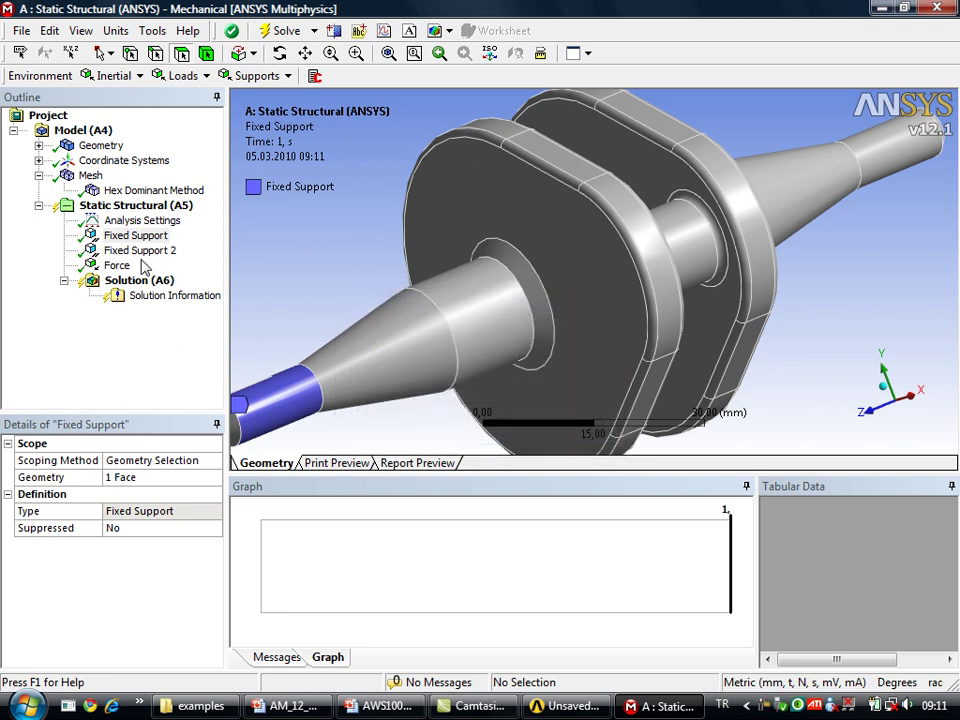
right_click(140, 238)
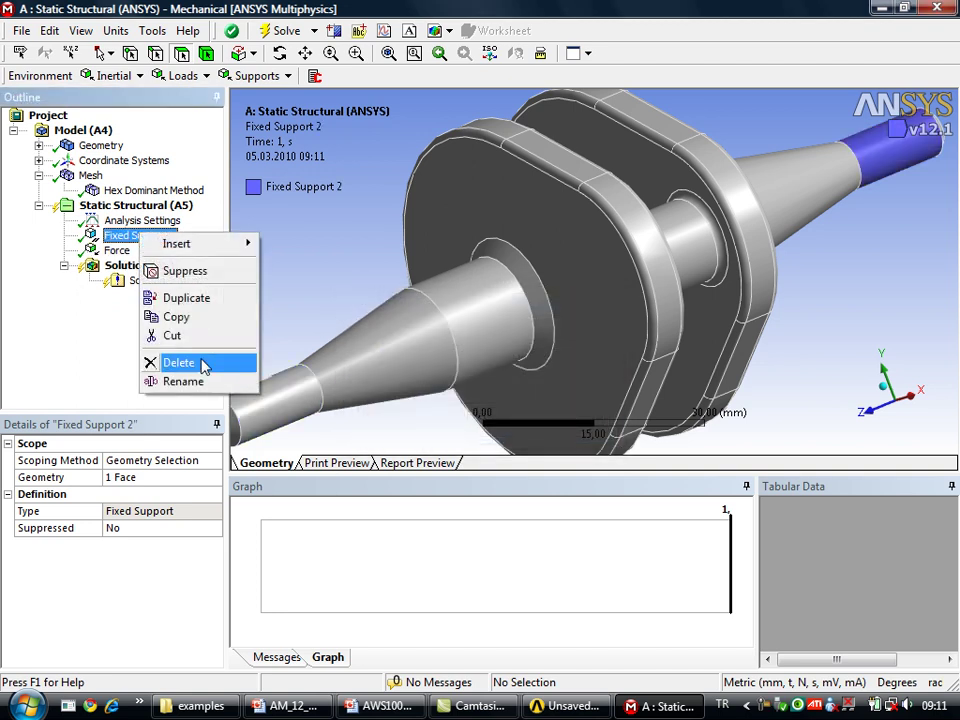
click(177, 362)
click(456, 415)
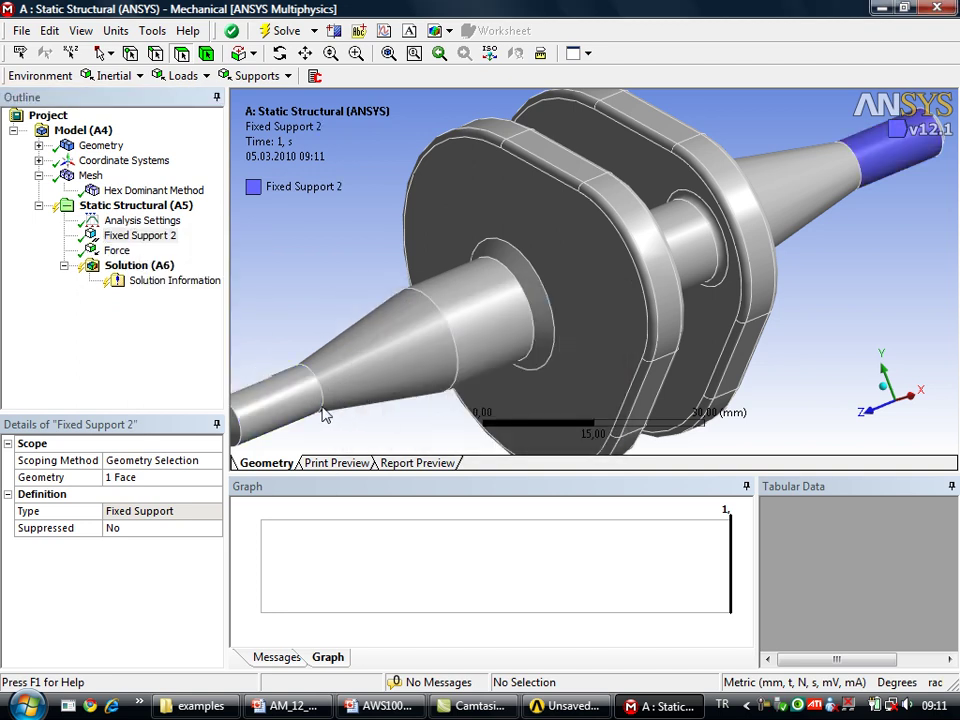
Insert a single Fixed Support on both the left and right shaft-end faces.
click(268, 404)
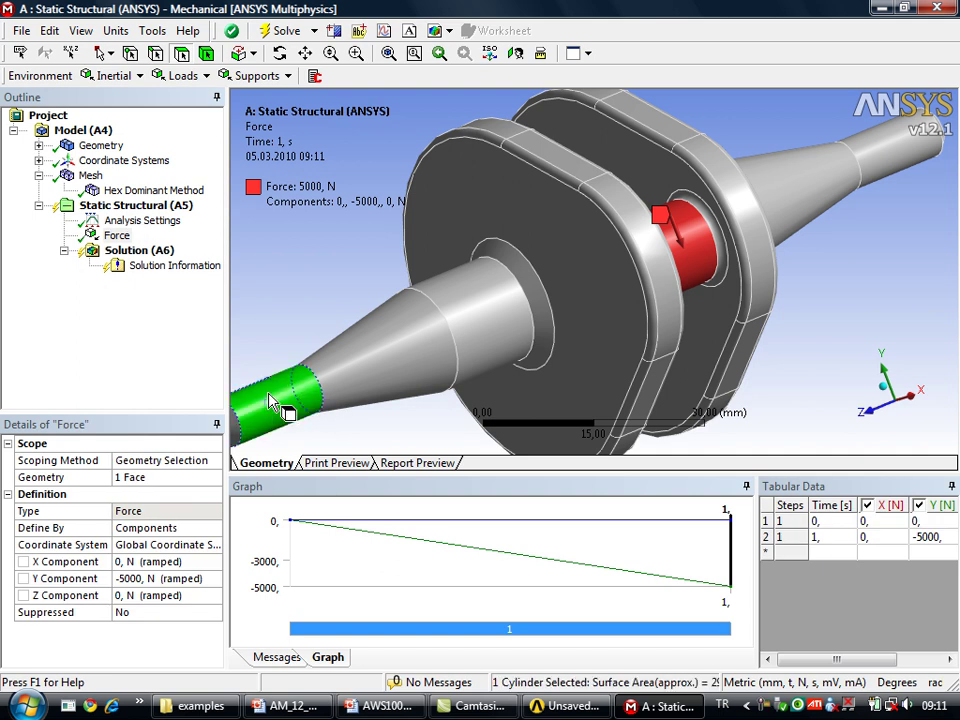
ctrl+click(918, 152)
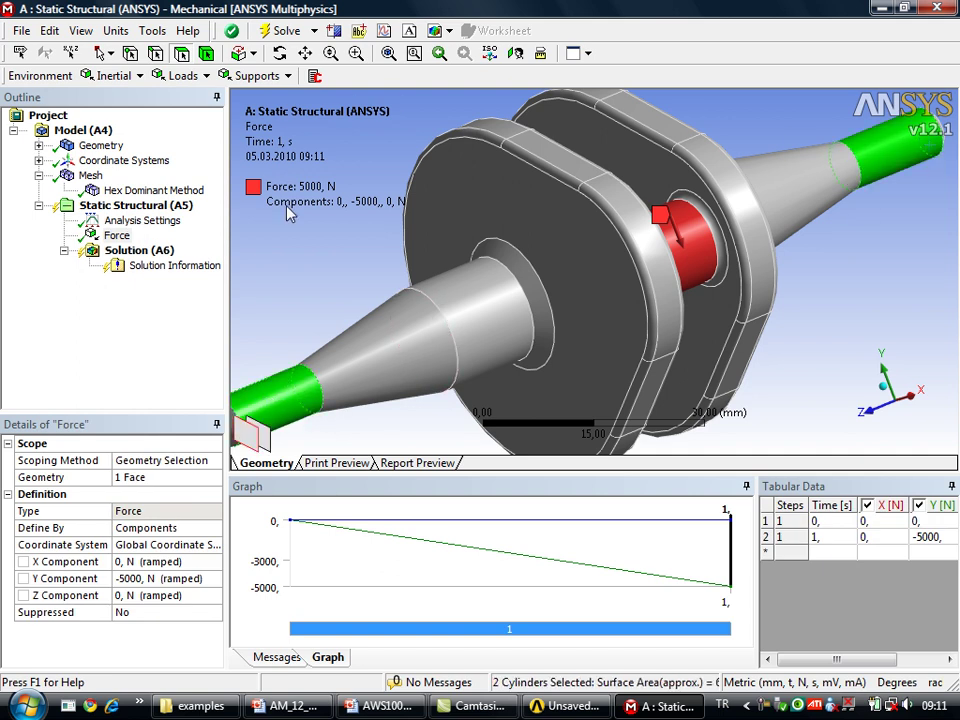
right_click(306, 267)
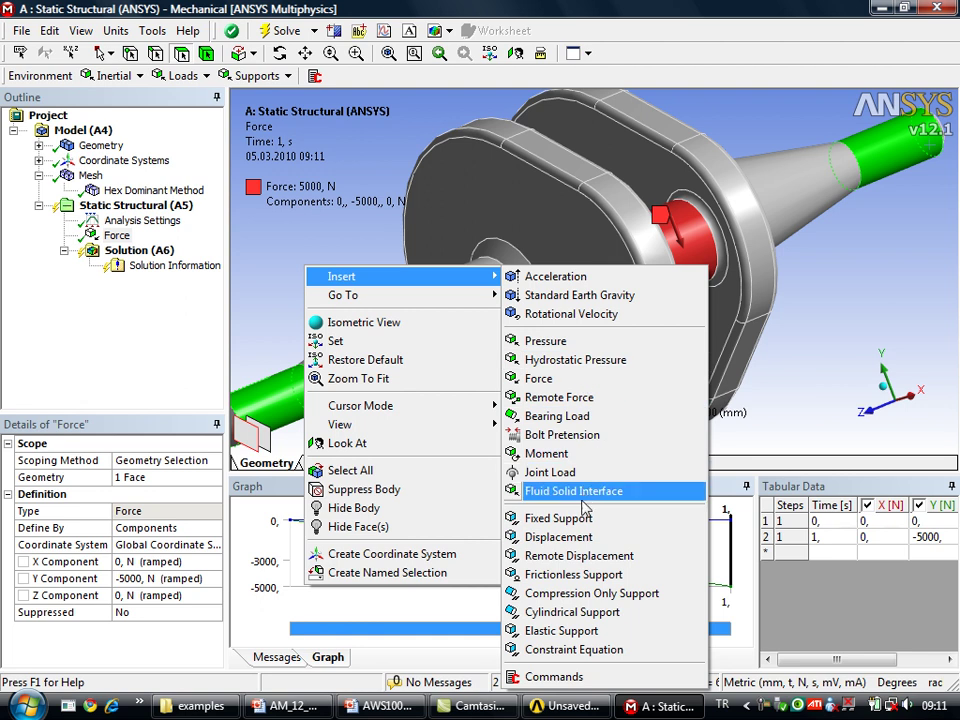
click(583, 516)
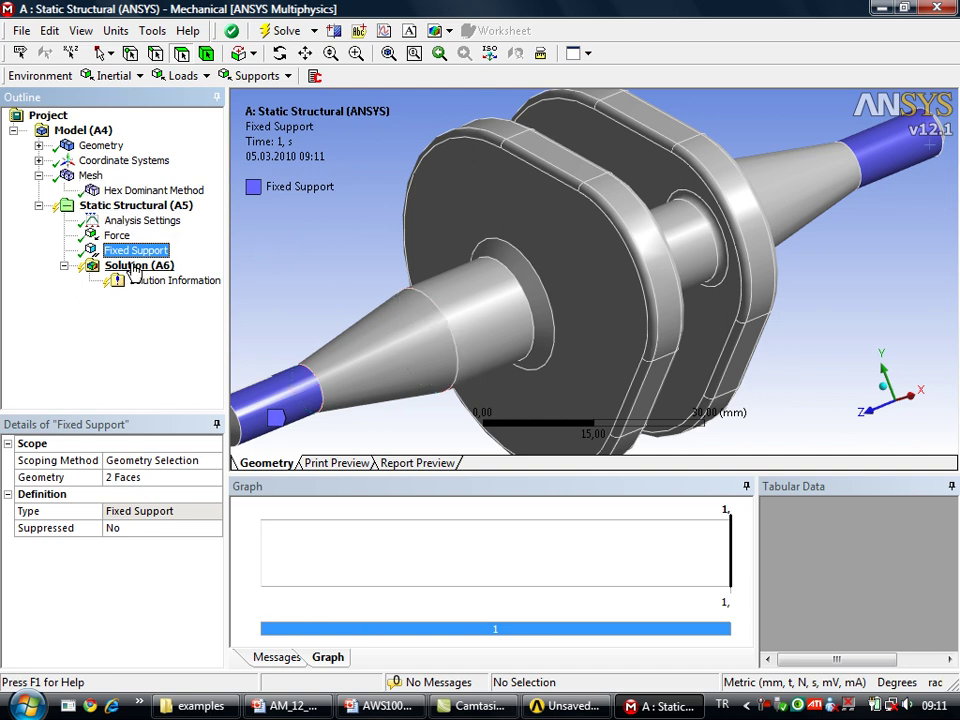
Insert an Equivalent (von-Mises) stress result under Solution (A6).
right_click(137, 267)
mouse_move(280, 330)
click(436, 333)
right_click(280, 222)
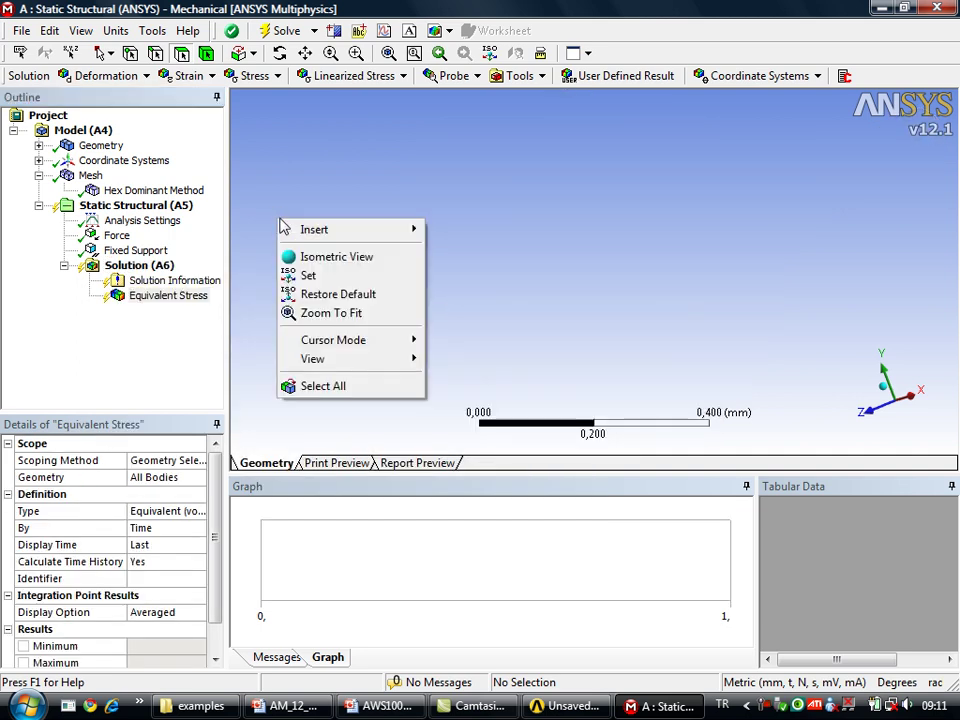
click(180, 298)
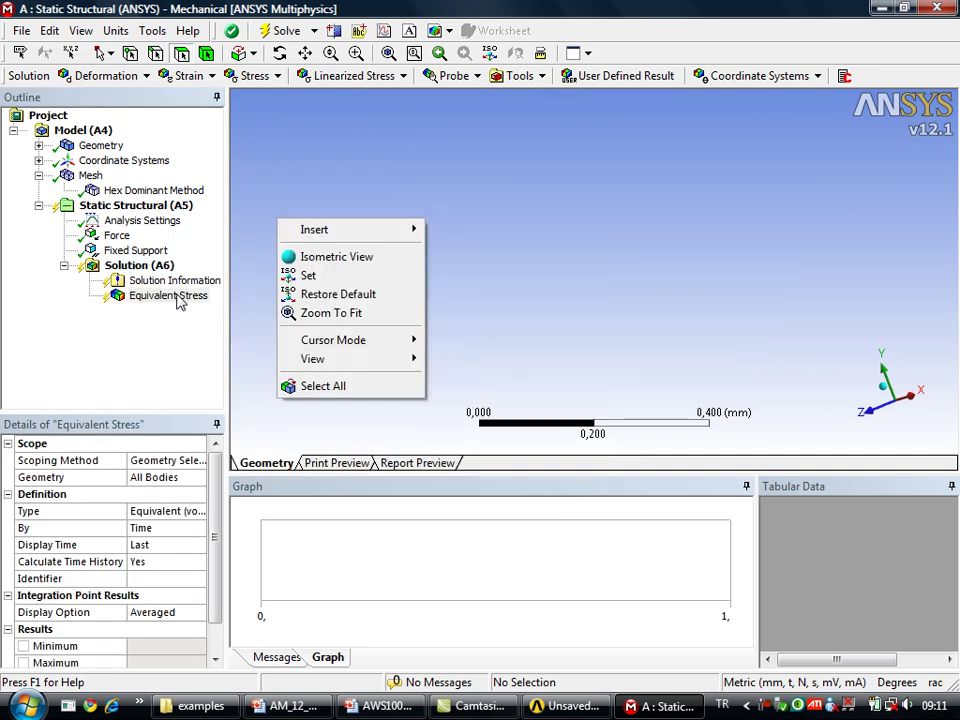
Reselect Solution (A6), fit the whole crankshaft in view, and solve the static structural analysis.
click(131, 266)
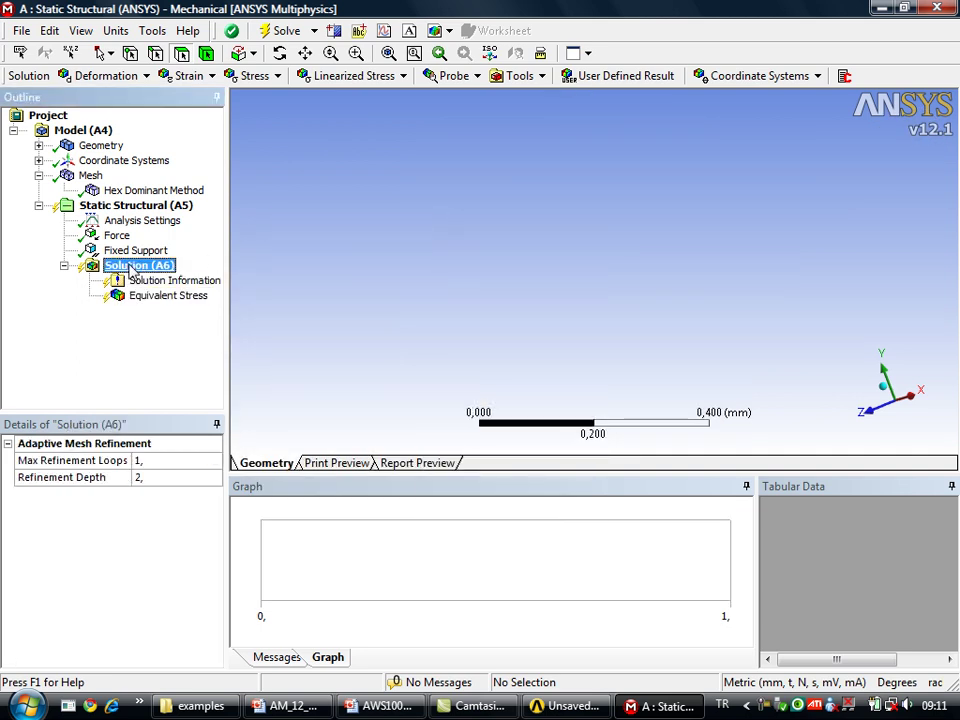
click(388, 54)
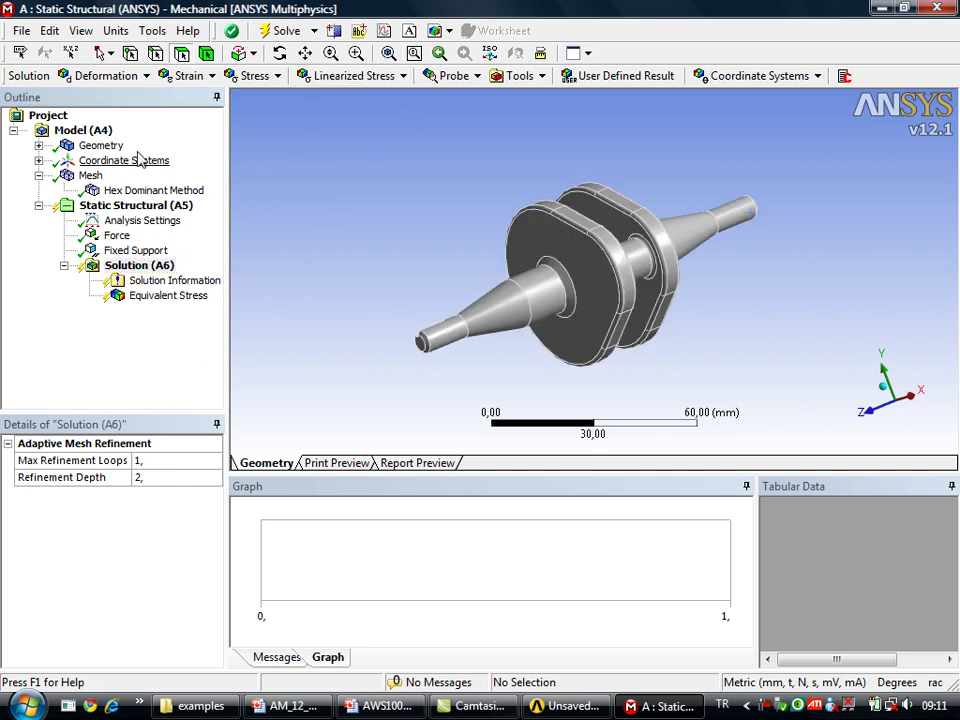
click(283, 31)
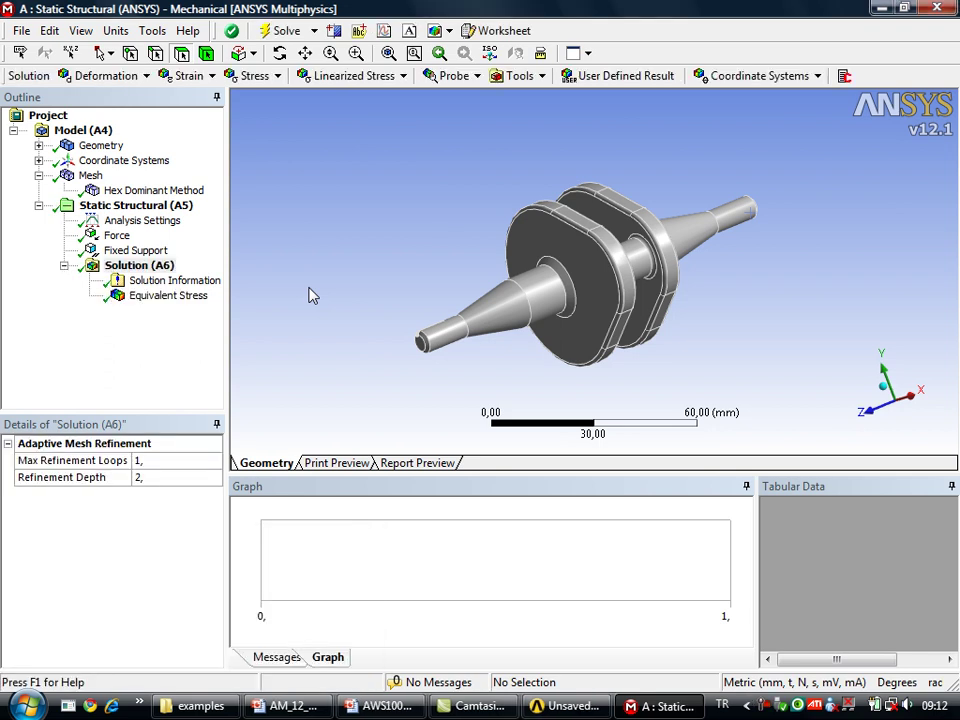
Display the Equivalent Stress contour on the crankshaft, peaking at 2045.4 MPa.
click(172, 281)
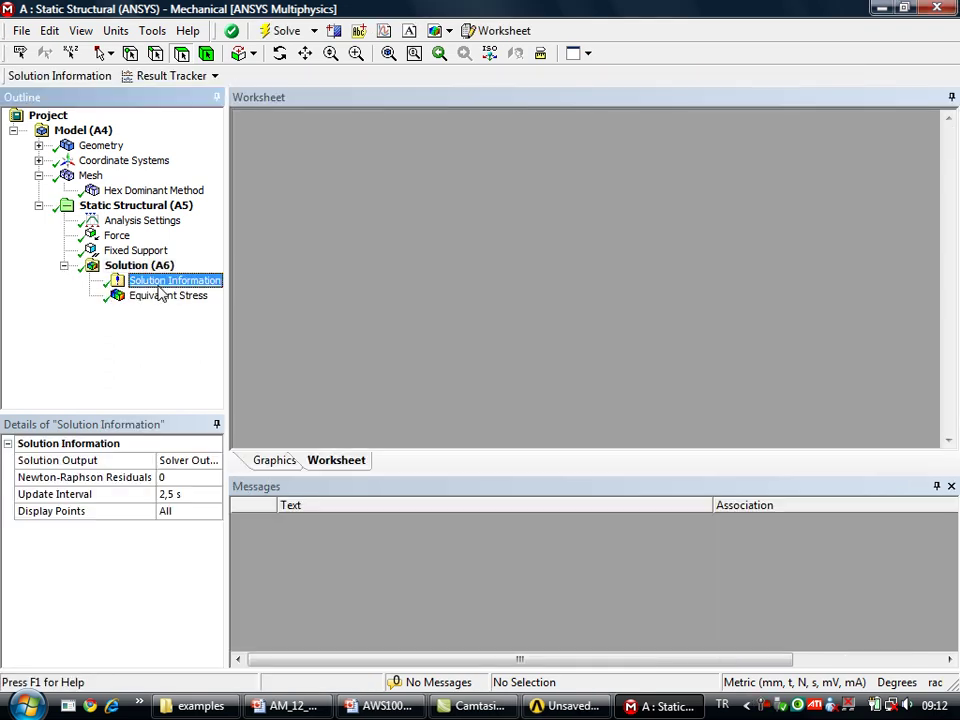
click(175, 297)
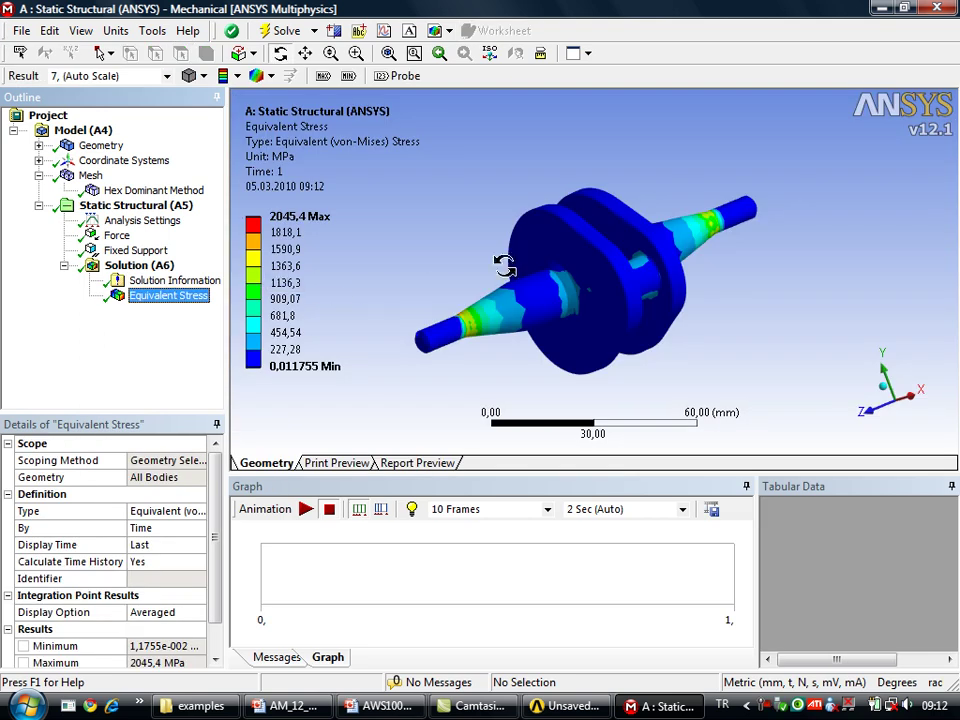
mouse_move(566, 294)
mouse_down()
mouse_move(536, 369)
mouse_move(602, 349)
mouse_move(469, 352)
mouse_up()
scroll(480, 360, up, 2)
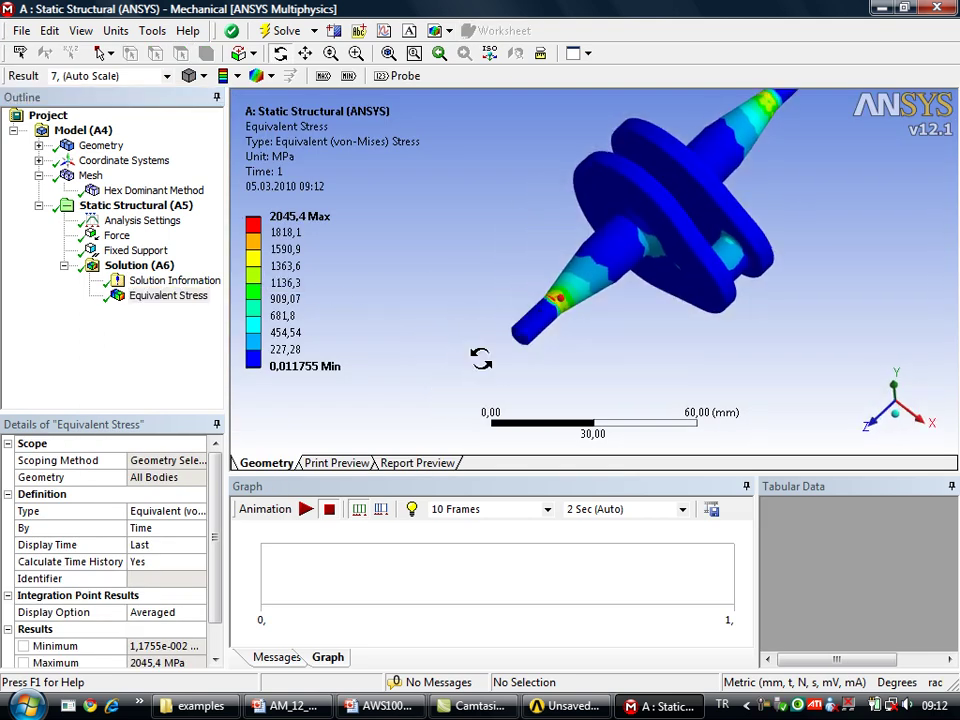
scroll(579, 251, up, 2)
scroll(600, 273, up, 2)
scroll(600, 273, up, 3)
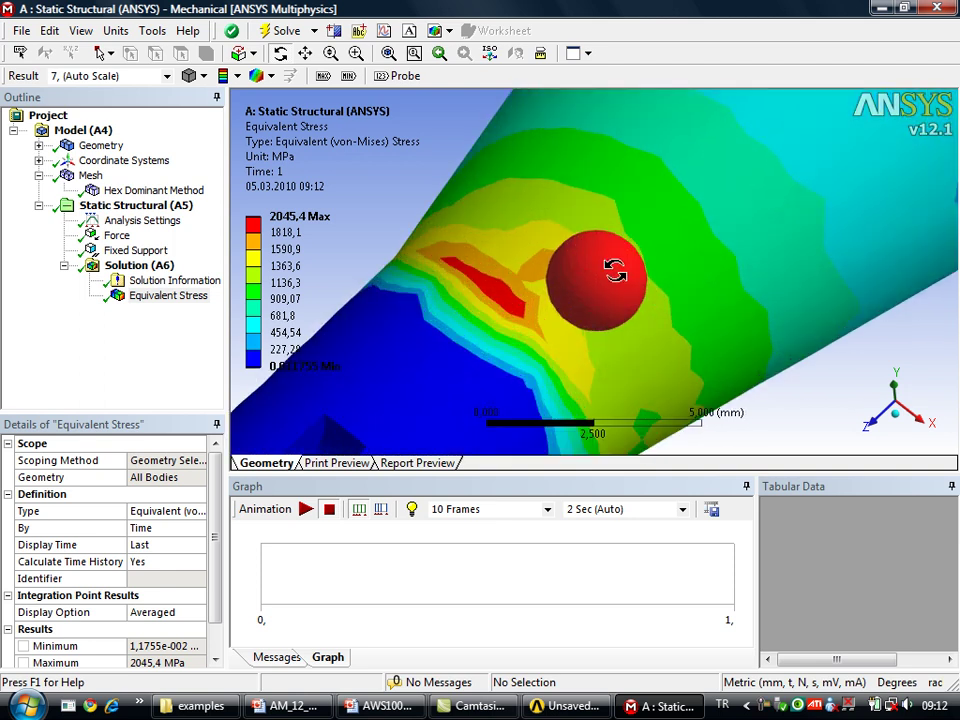
scroll(619, 279, down, 2)
scroll(618, 278, down, 1)
Orbit and zoom the crankshaft to inspect the stress hot spots along the shaft.
mouse_move(618, 279)
mouse_down()
mouse_move(686, 229)
mouse_move(739, 214)
mouse_move(748, 226)
mouse_move(737, 236)
mouse_move(733, 227)
mouse_move(640, 247)
mouse_move(660, 302)
mouse_move(666, 285)
mouse_move(726, 275)
mouse_move(681, 306)
mouse_move(815, 231)
mouse_move(666, 229)
mouse_move(789, 281)
mouse_move(690, 285)
mouse_move(556, 250)
mouse_move(499, 272)
mouse_move(444, 242)
mouse_move(566, 268)
mouse_move(606, 304)
mouse_move(456, 274)
mouse_move(750, 240)
mouse_move(806, 214)
mouse_move(835, 216)
mouse_move(754, 216)
mouse_move(793, 242)
mouse_move(765, 255)
mouse_move(727, 216)
mouse_up()
scroll(727, 216, down, 2)
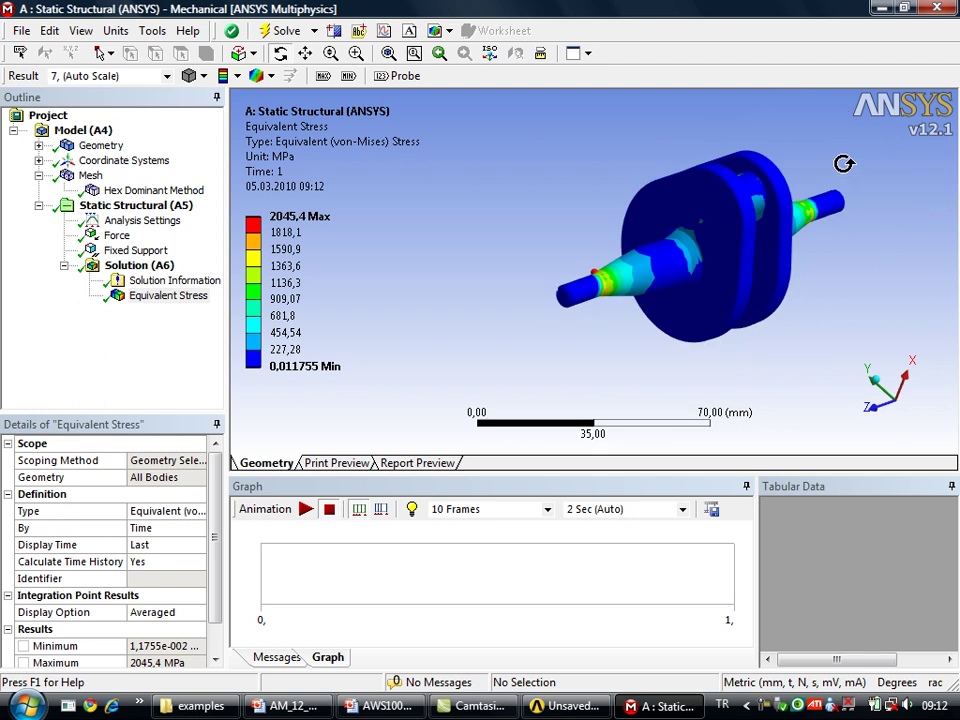
mouse_move(763, 171)
mouse_down()
mouse_move(601, 262)
mouse_move(564, 336)
mouse_move(476, 317)
mouse_move(469, 279)
mouse_move(540, 371)
mouse_move(606, 381)
mouse_move(557, 360)
mouse_move(591, 291)
mouse_move(414, 203)
mouse_up()
scroll(601, 262, up, 3)
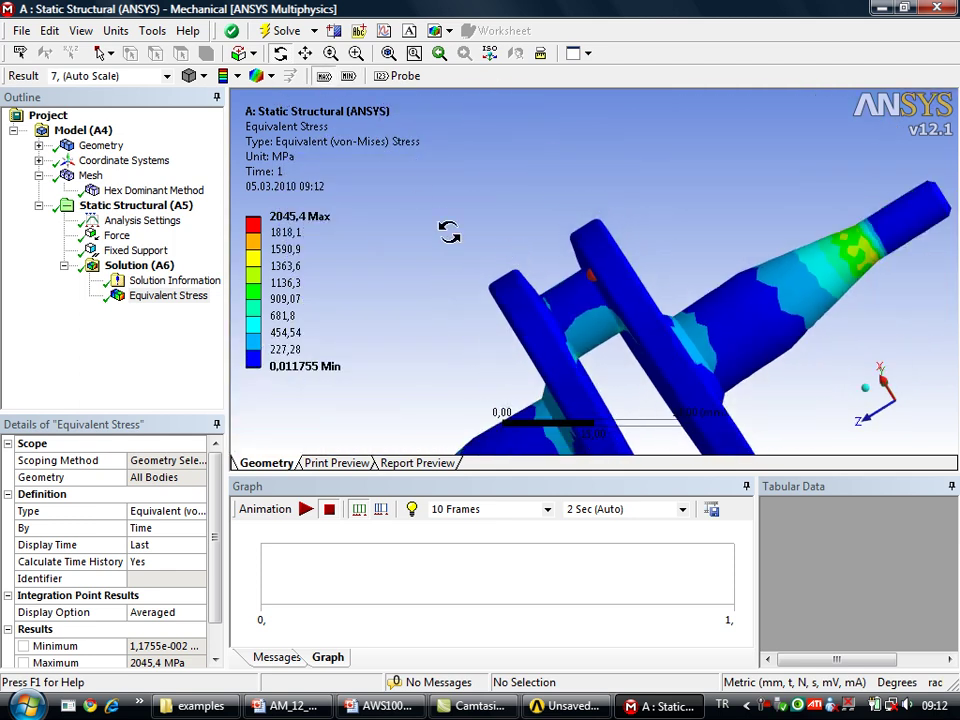
mouse_move(634, 369)
mouse_down()
mouse_move(658, 380)
mouse_move(643, 392)
mouse_up()
scroll(530, 392, down, 2)
mouse_move(390, 394)
mouse_down()
mouse_move(418, 370)
mouse_move(465, 390)
mouse_move(492, 343)
mouse_move(490, 291)
mouse_move(471, 334)
mouse_move(476, 360)
mouse_move(450, 330)
mouse_up()
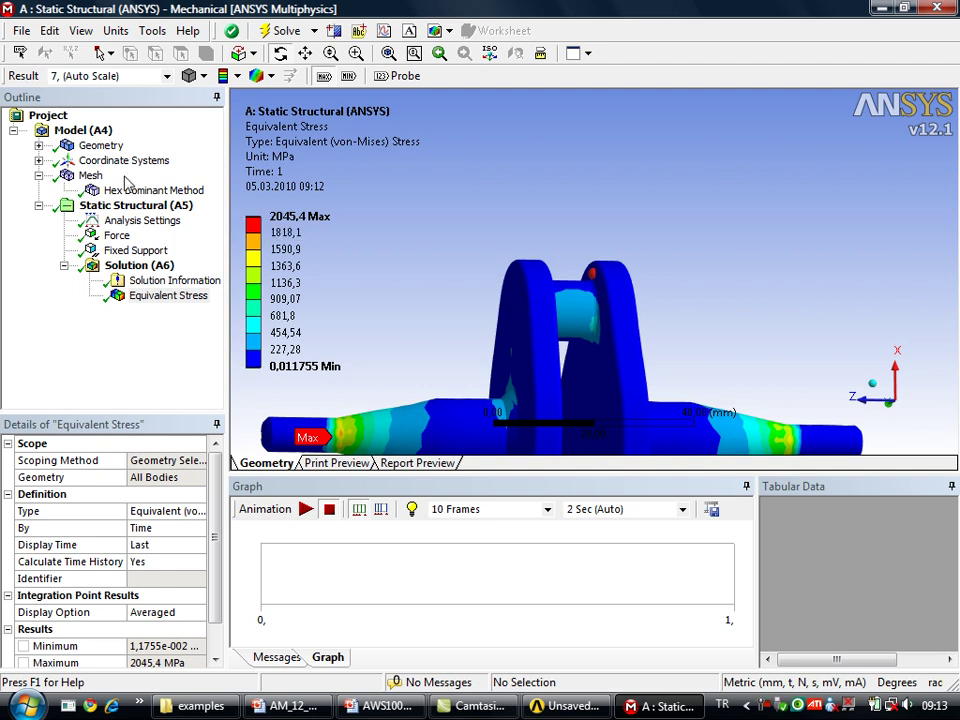
Show the mesh and select the tapered and end faces of both left and right shafts.
click(90, 176)
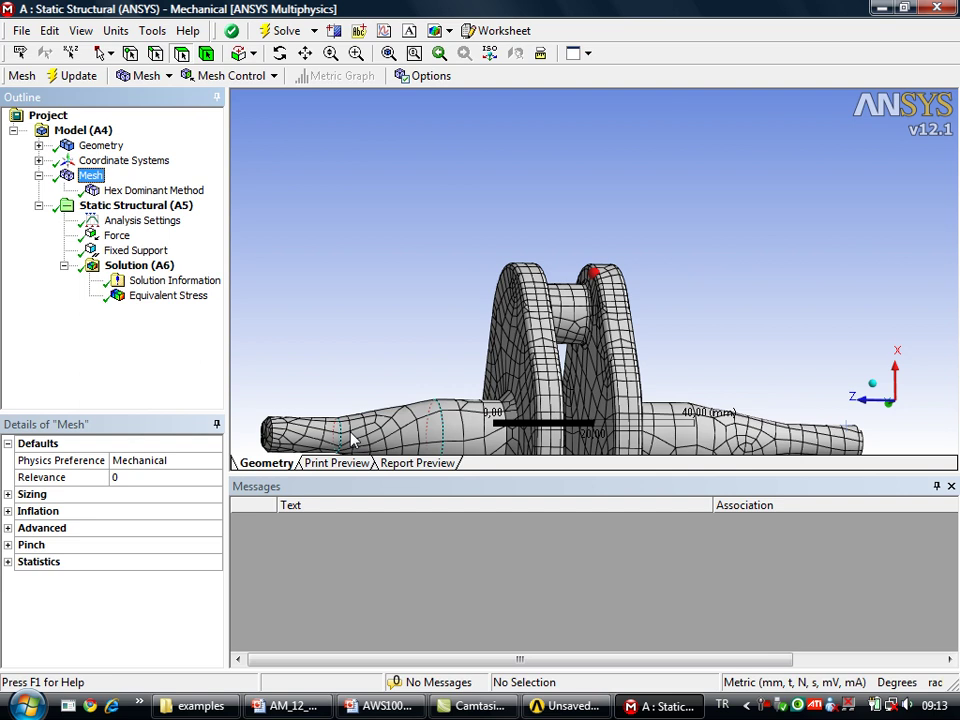
click(352, 440)
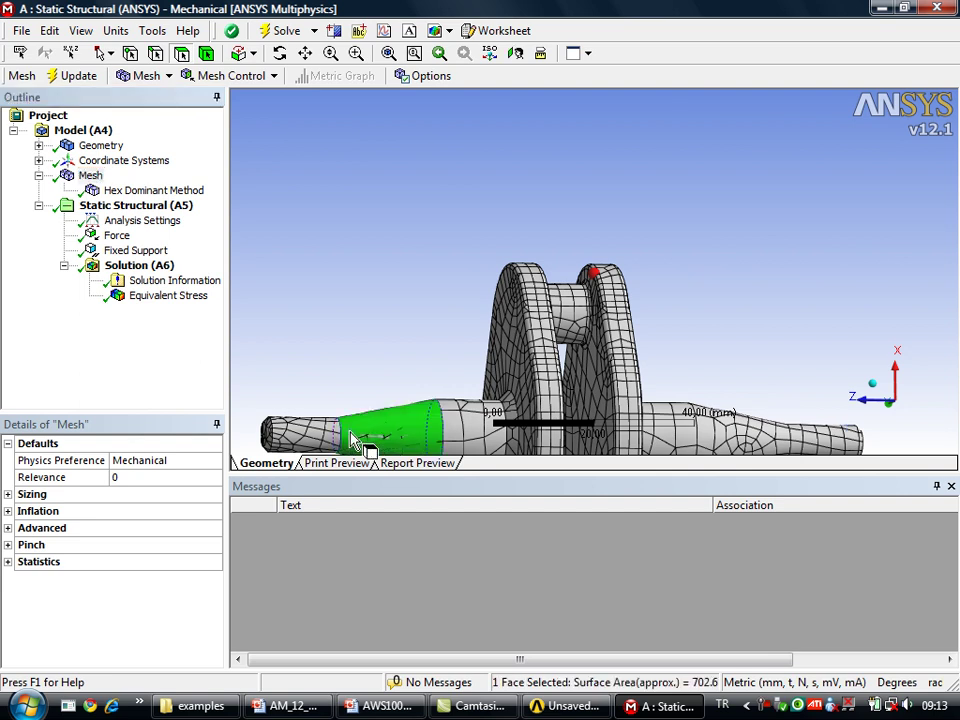
ctrl+click(325, 440)
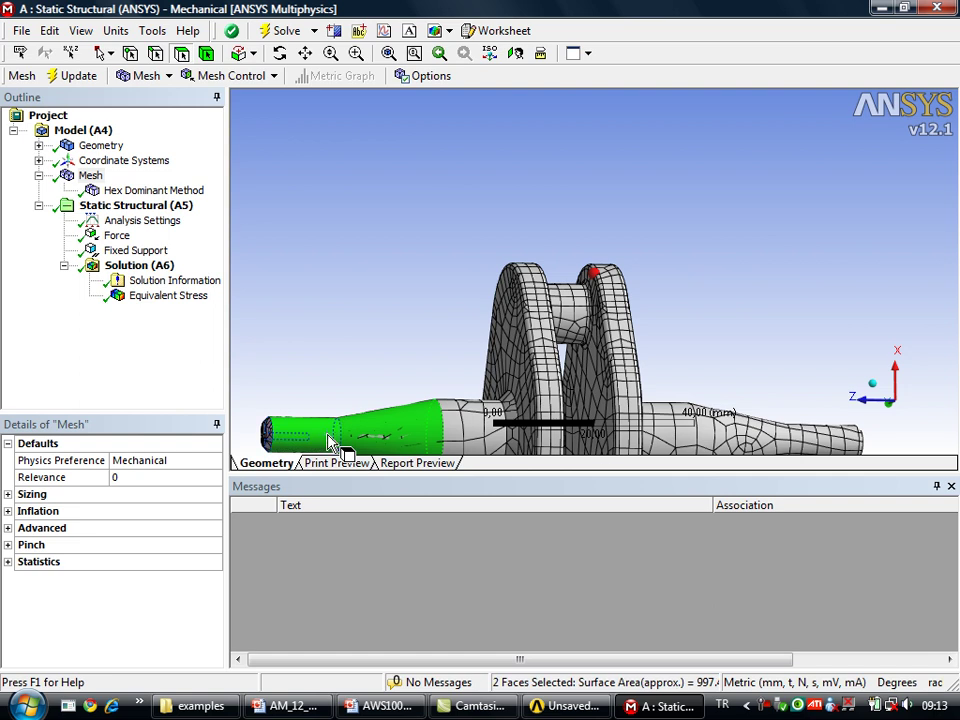
ctrl+click(745, 443)
ctrl+click(846, 452)
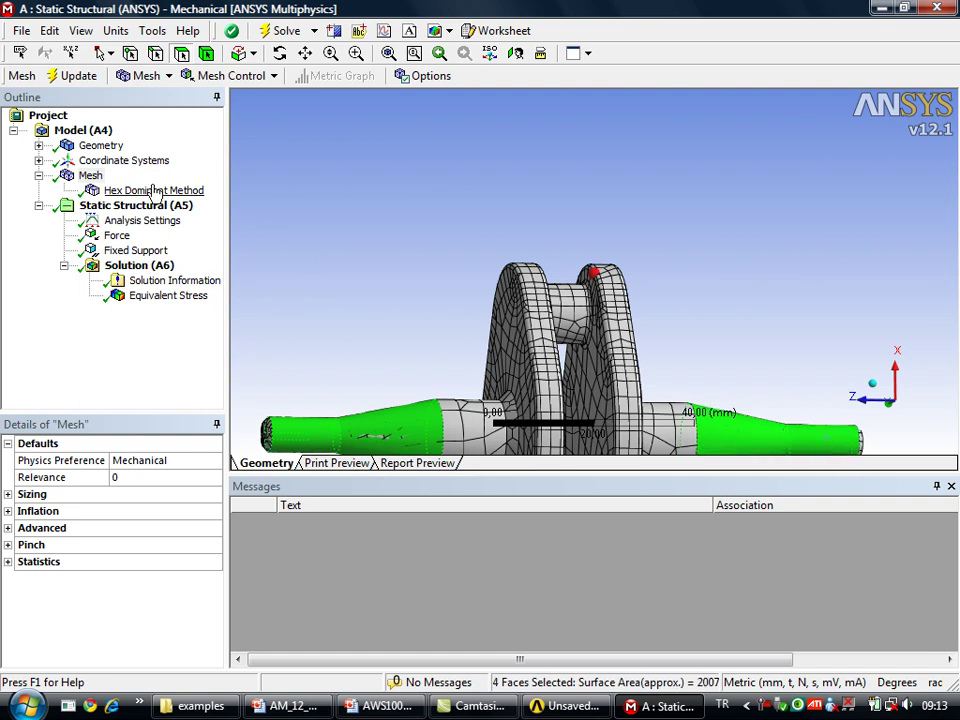
Insert a Sizing control under Mesh on the four shaft faces with Element Size 1 mm.
right_click(90, 176)
mouse_move(120, 186)
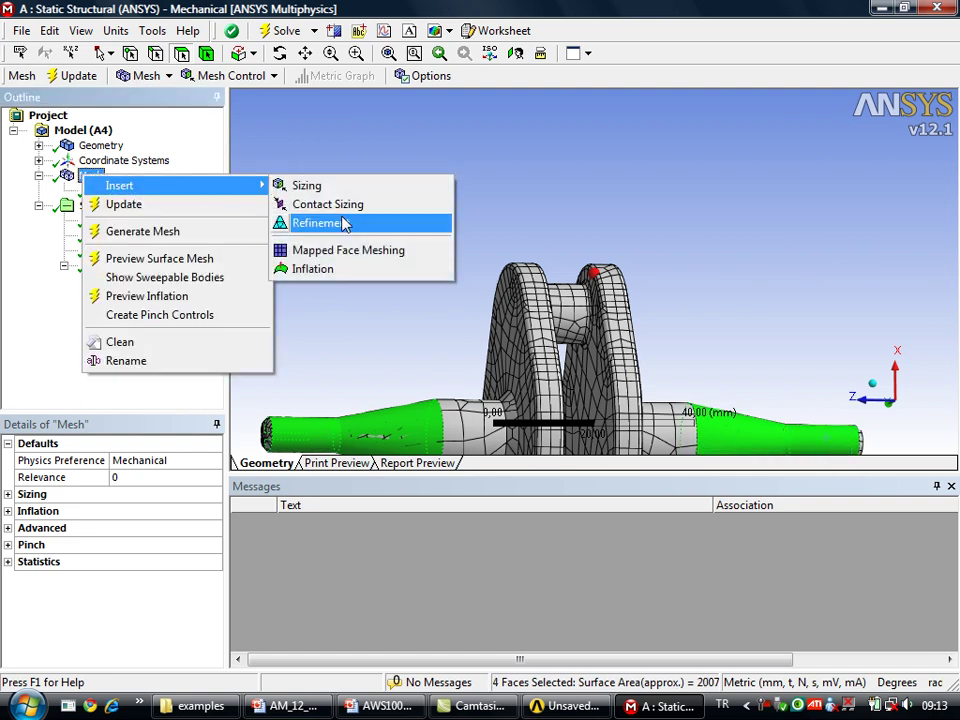
click(305, 185)
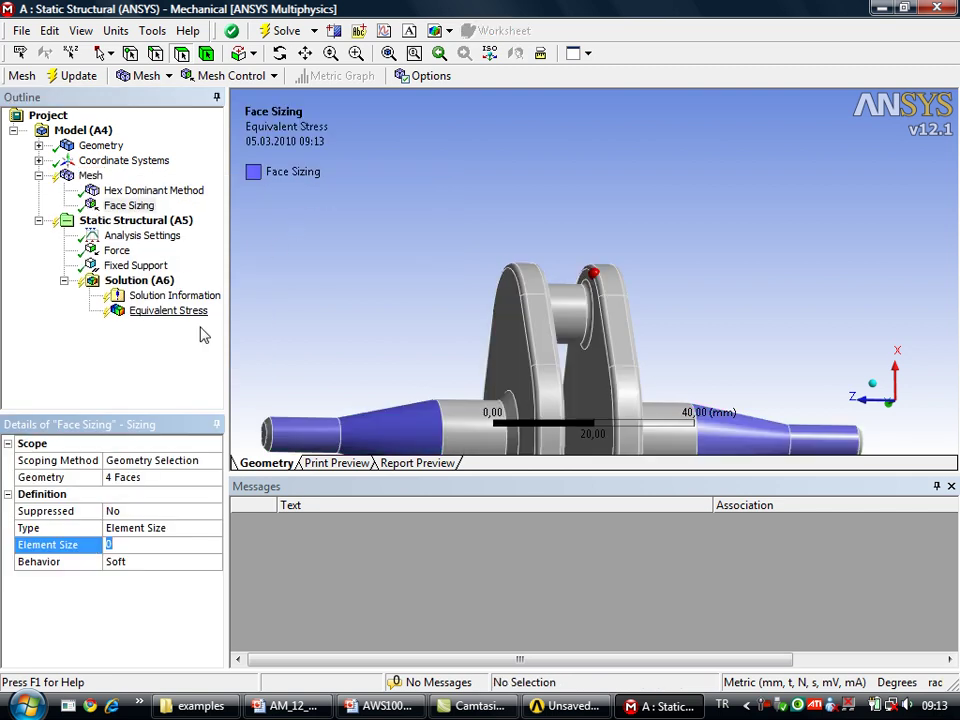
text(1)
key(Return)
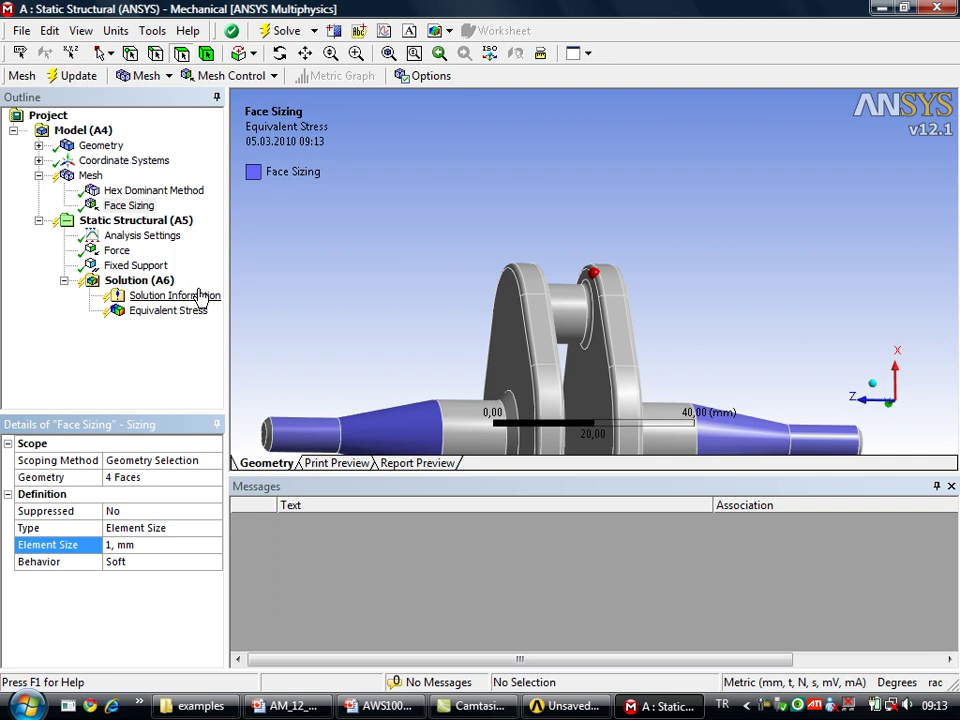
Re-solve with the 1 mm sizing, select Mesh, and bring up the Workshop 3 Sizing Control slides.
click(292, 34)
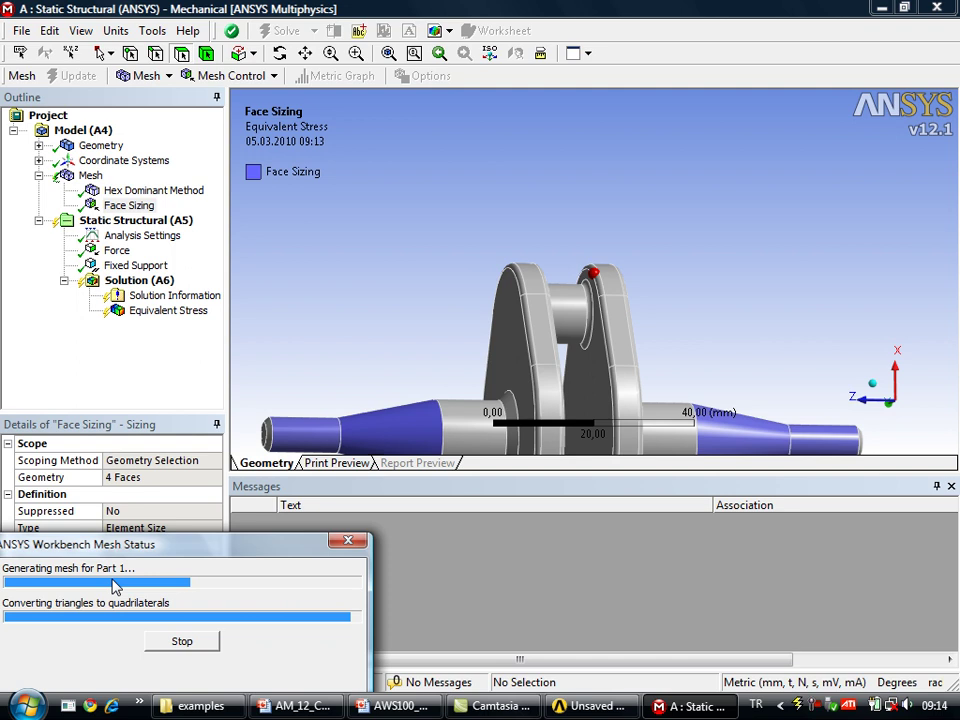
click(90, 175)
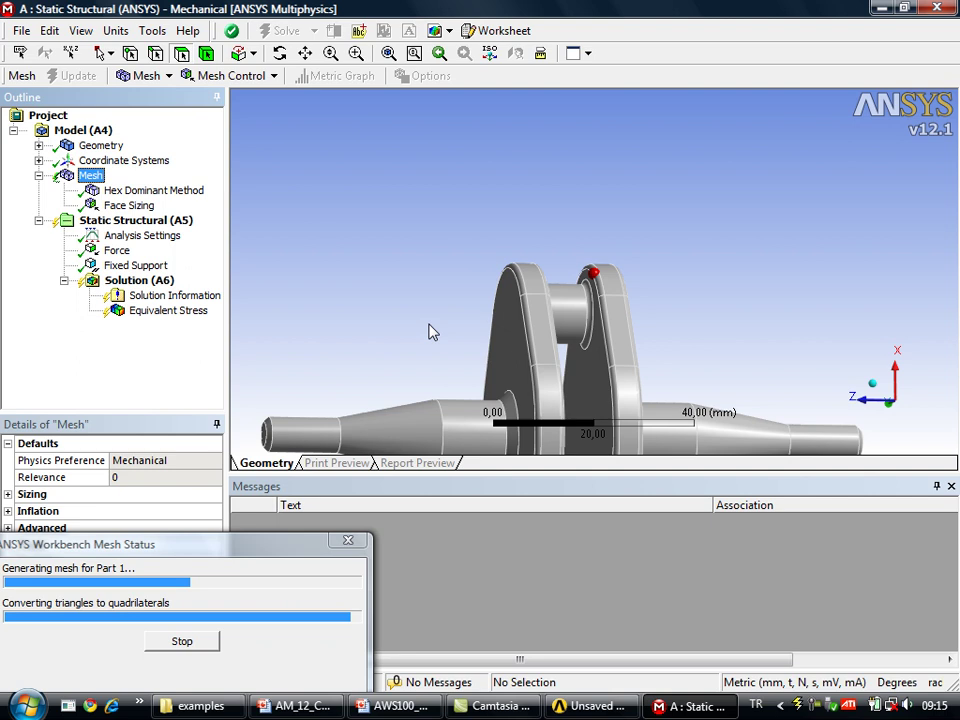
click(393, 706)
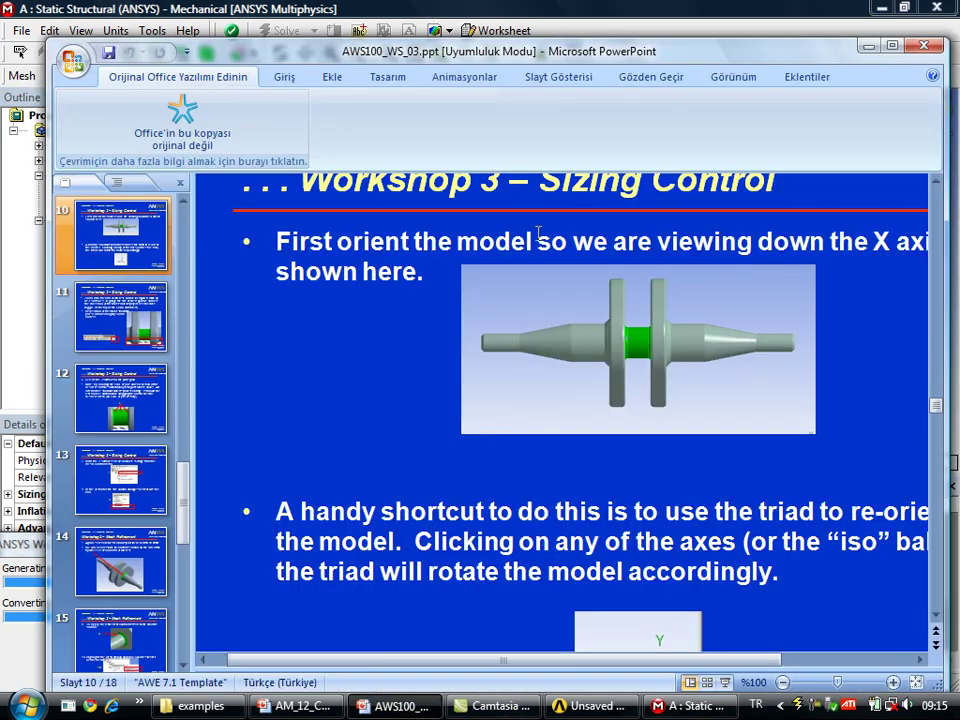
Scroll through AWS100_WS_03 slides 17–18 on mapped face meshing, then go back to Mechanical.
scroll(551, 274, down, 1)
scroll(544, 291, down, 2)
scroll(540, 294, down, 2)
scroll(532, 290, down, 1)
scroll(530, 288, down, 1)
scroll(526, 286, down, 1)
scroll(520, 282, down, 2)
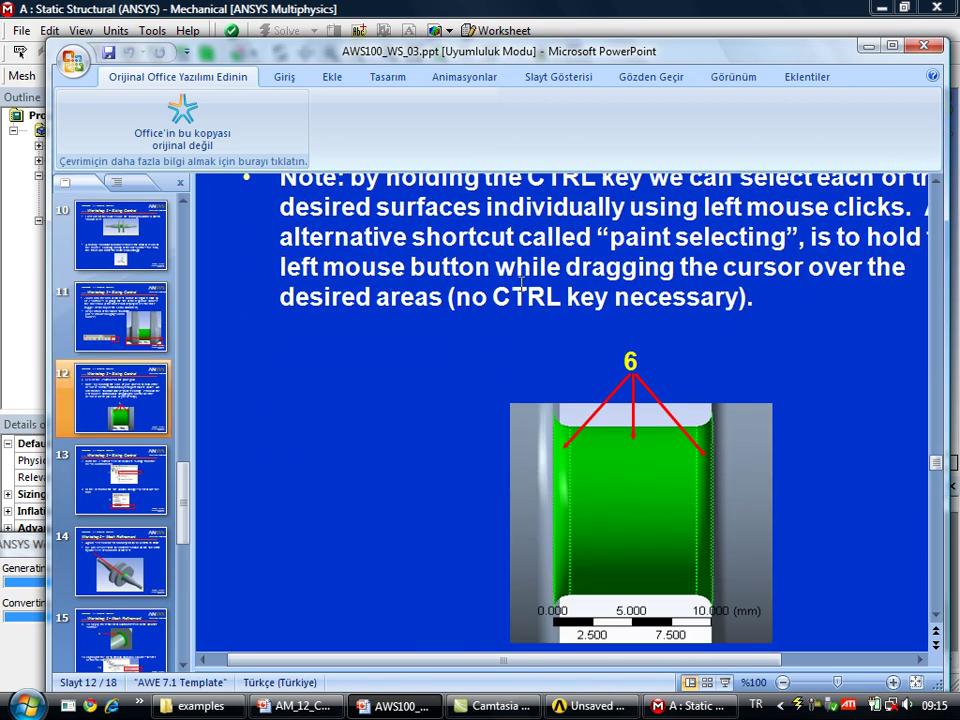
scroll(521, 283, down, 2)
scroll(522, 282, down, 1)
scroll(524, 278, down, 2)
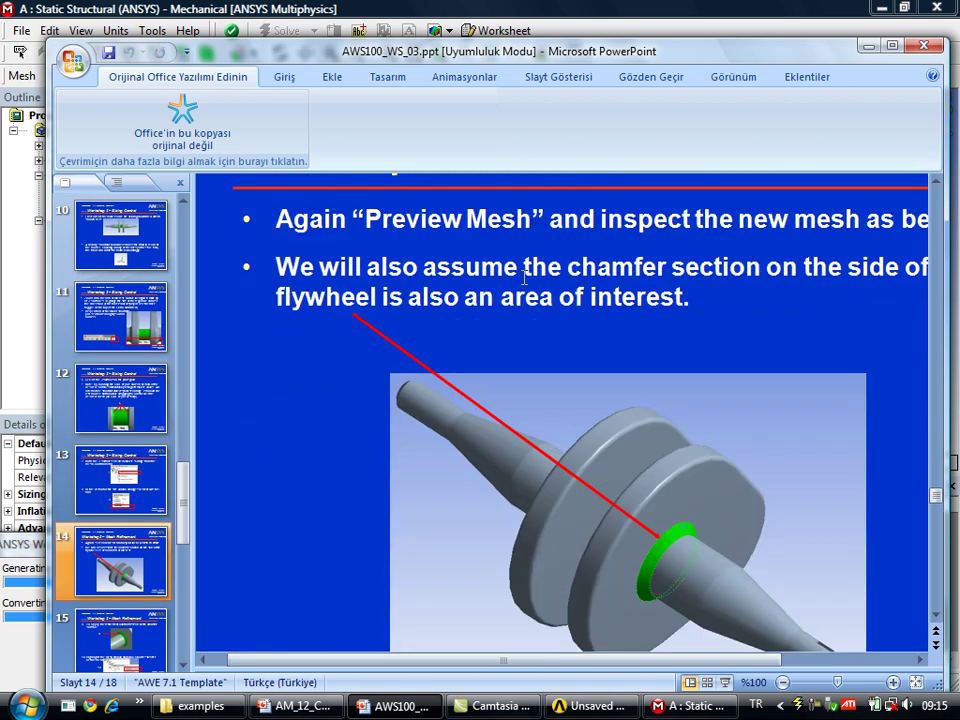
scroll(524, 278, down, 1)
scroll(523, 279, down, 2)
scroll(523, 279, down, 1)
scroll(525, 278, down, 1)
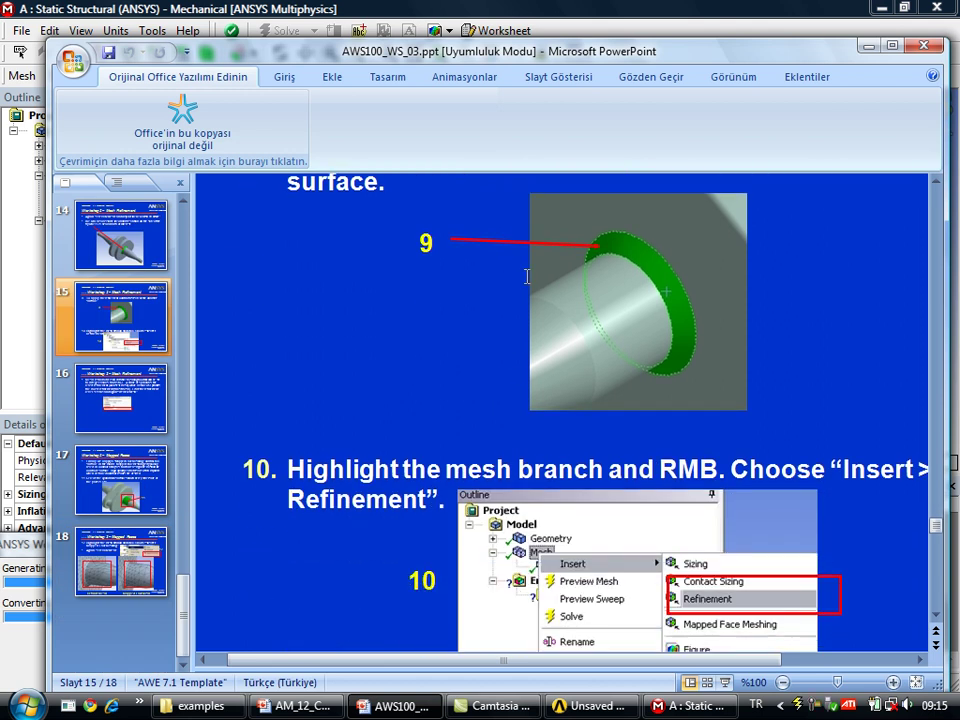
scroll(527, 277, down, 1)
scroll(525, 276, down, 1)
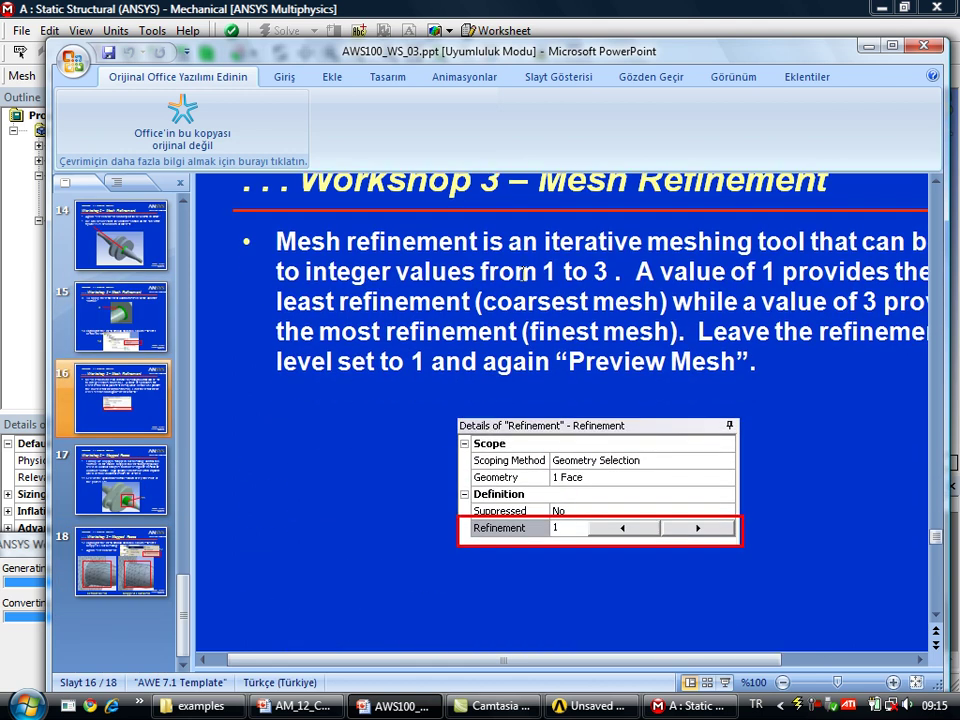
scroll(521, 275, down, 2)
scroll(521, 275, down, 2)
scroll(522, 276, down, 1)
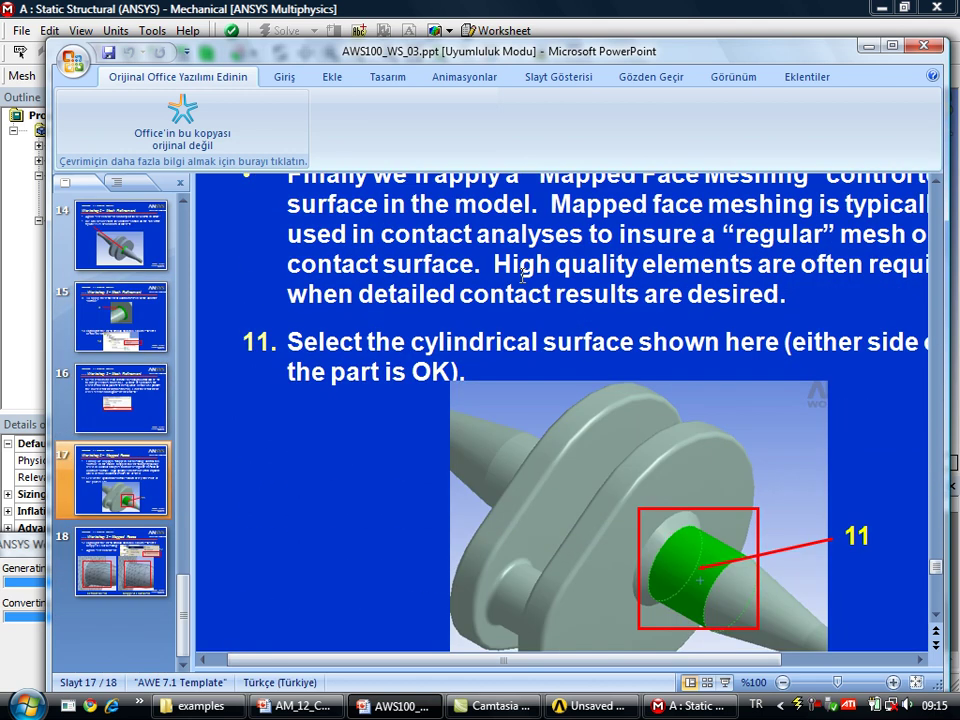
scroll(522, 276, down, 1)
scroll(520, 276, down, 2)
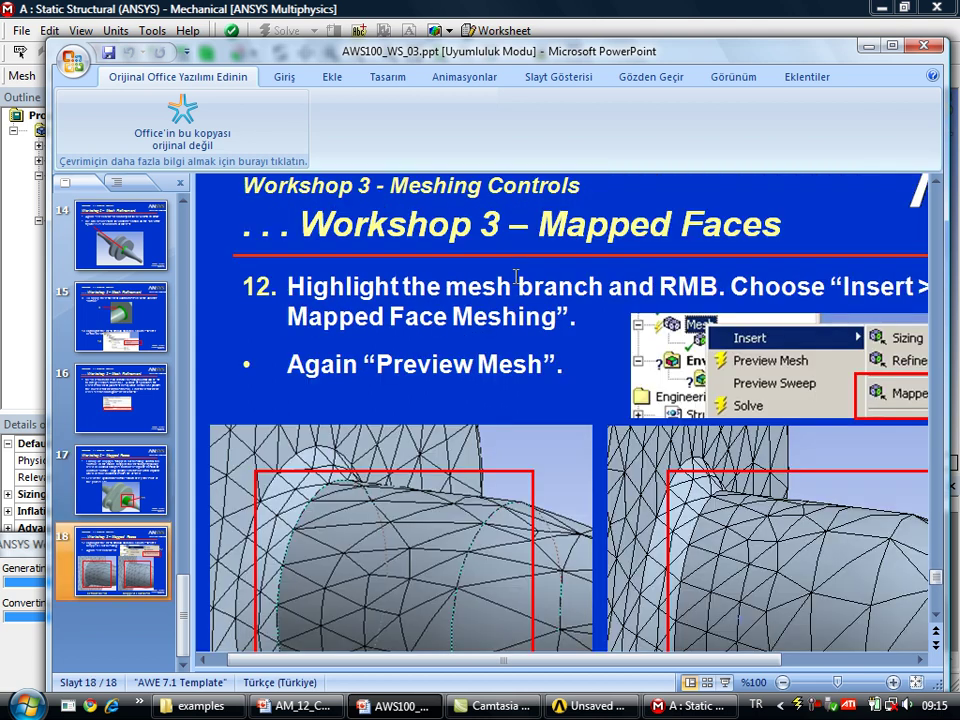
scroll(516, 276, down, 1)
scroll(516, 277, down, 1)
scroll(516, 279, down, 3)
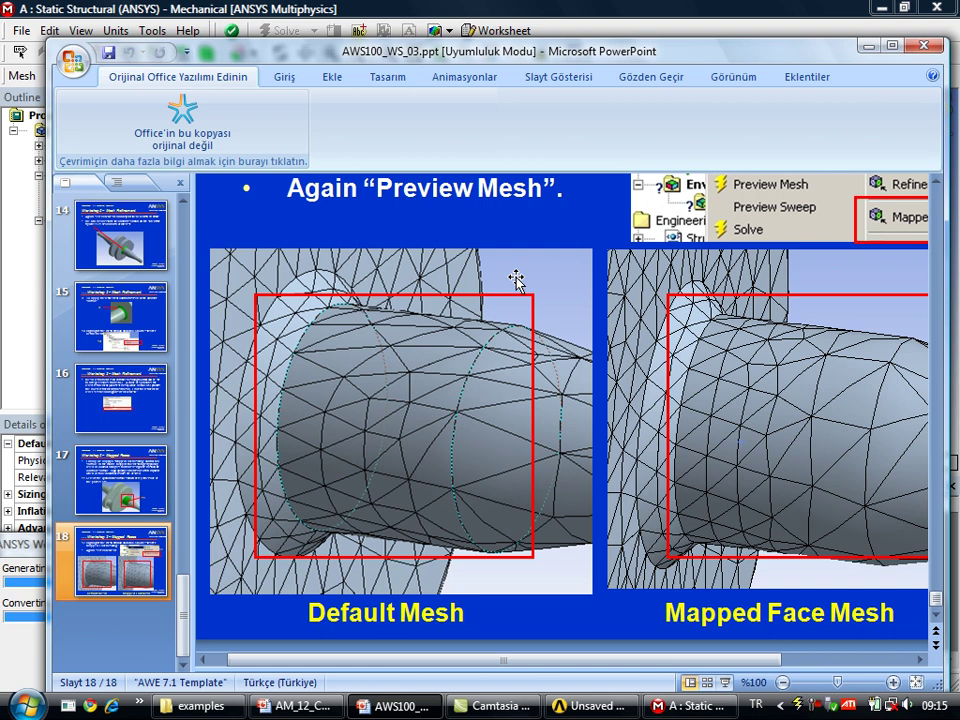
scroll(516, 278, up, 1)
scroll(516, 277, up, 2)
scroll(516, 275, down, 3)
scroll(514, 275, up, 3)
scroll(513, 275, up, 1)
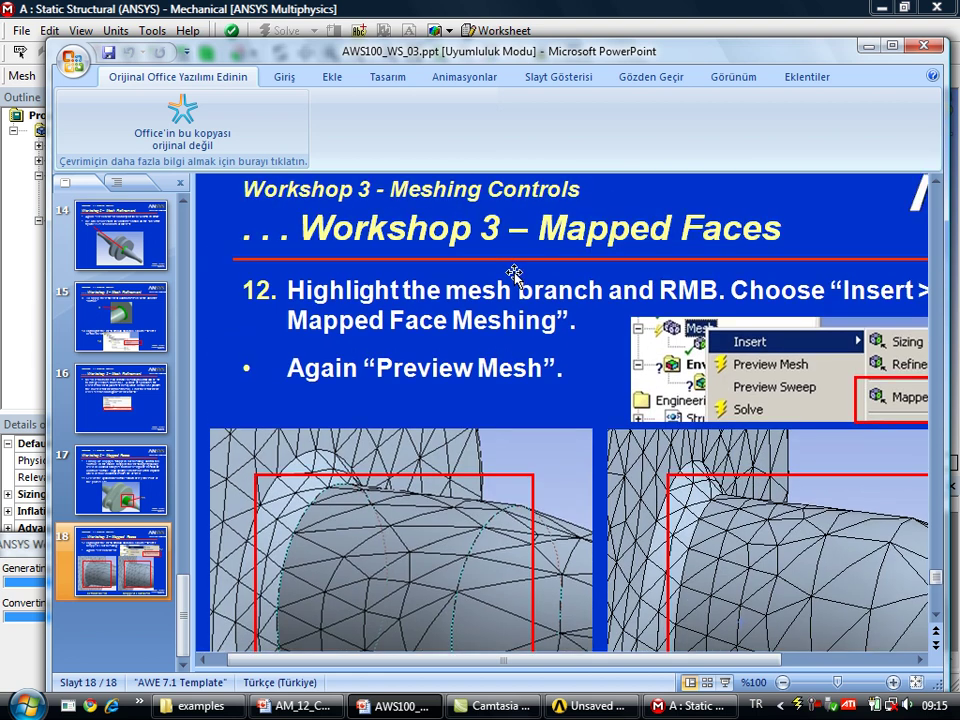
scroll(513, 275, up, 2)
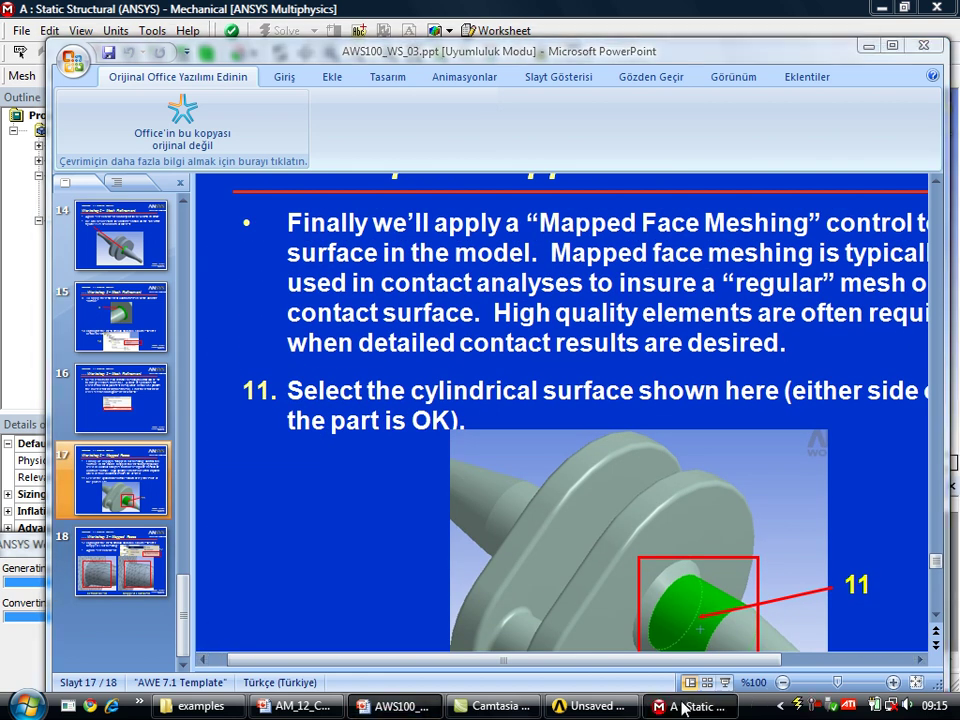
click(683, 706)
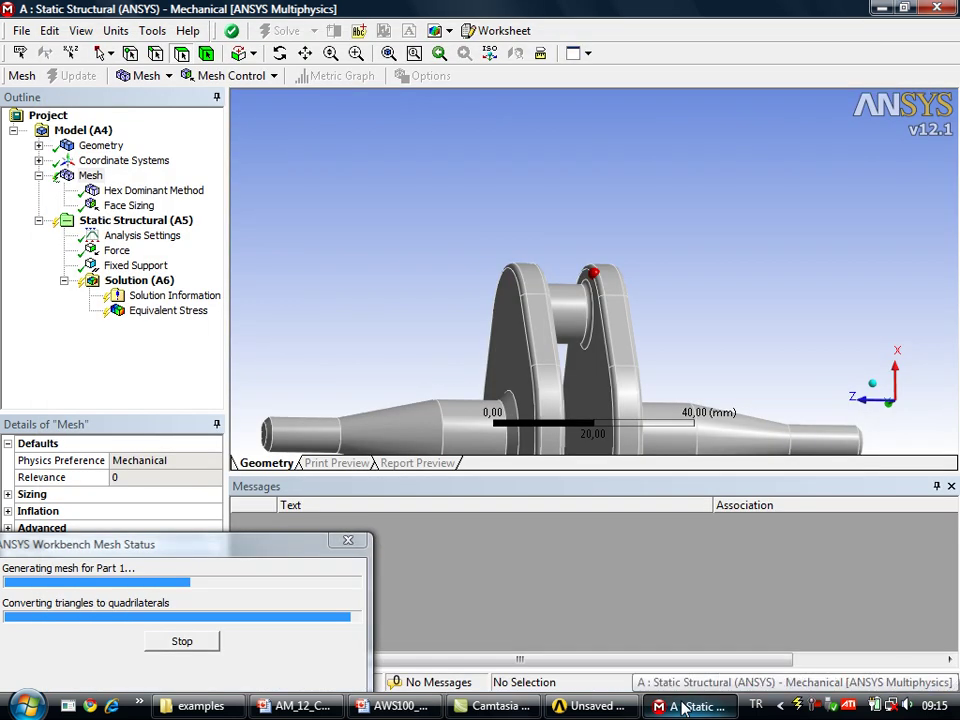
Page through AM_12_Chapter 2 slides 19–31, Hex Mesh to Hex-Dominant Method, then return to Mechanical.
click(315, 706)
scroll(395, 455, down, 2)
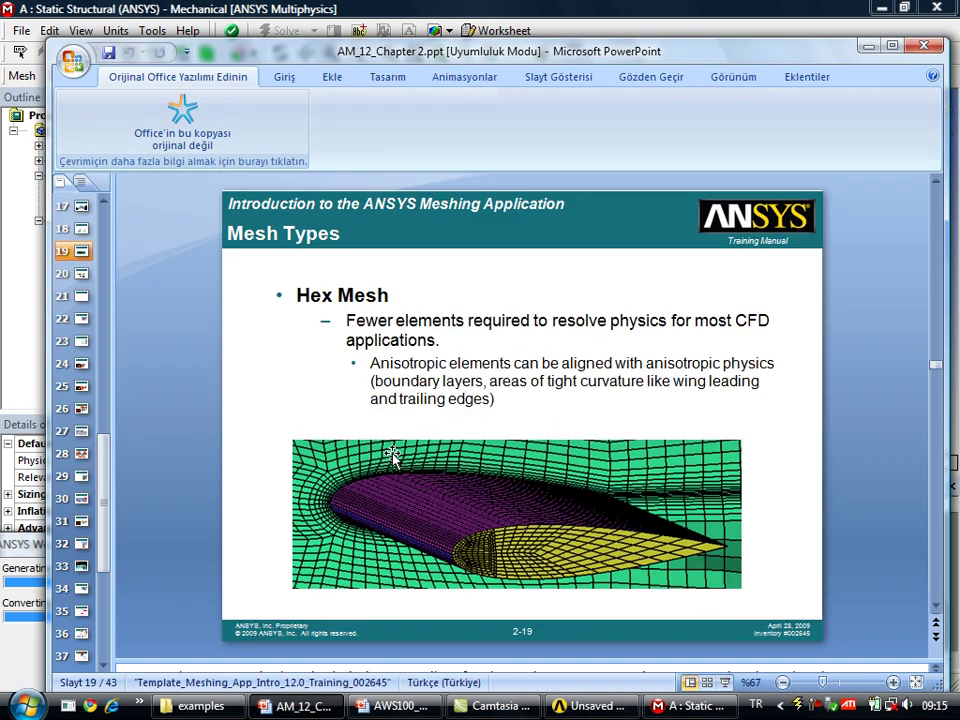
scroll(395, 455, down, 1)
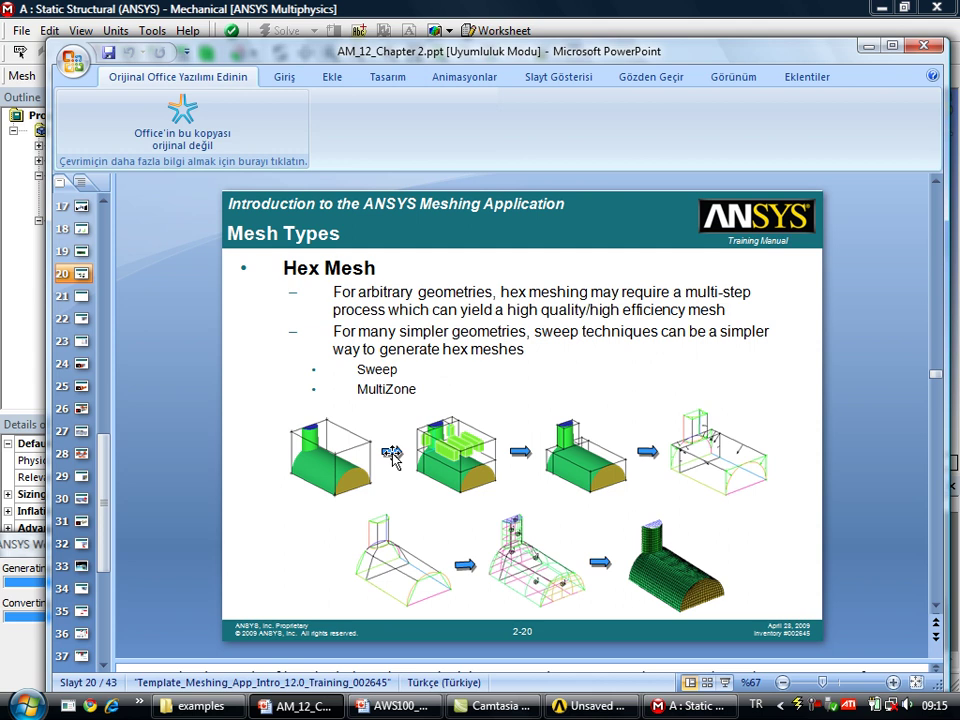
scroll(391, 456, down, 1)
scroll(516, 382, down, 1)
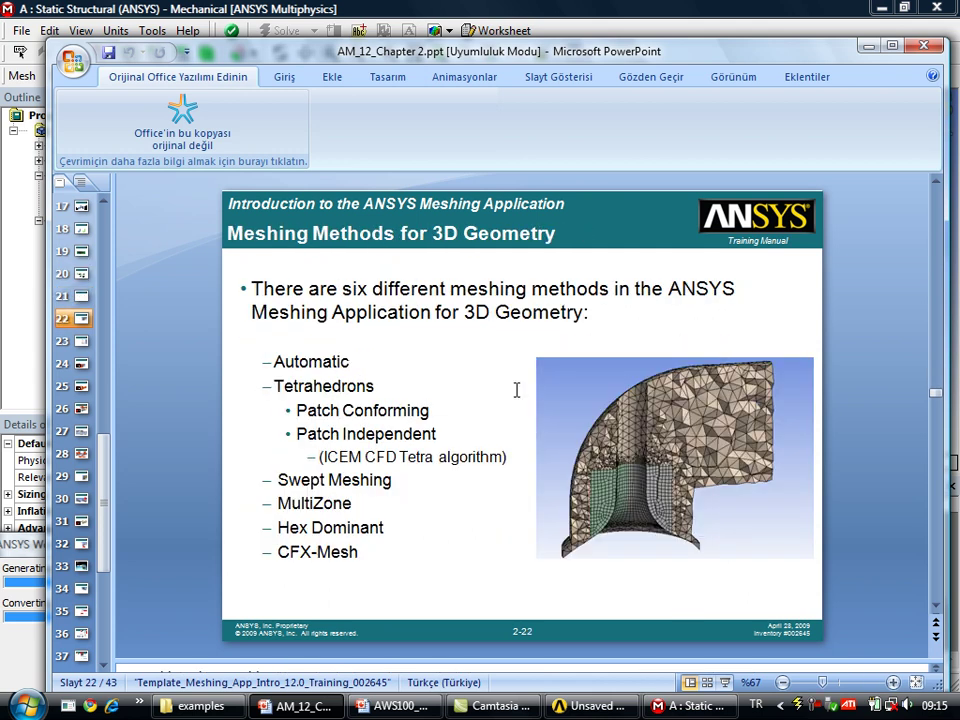
scroll(516, 388, down, 1)
scroll(516, 393, down, 1)
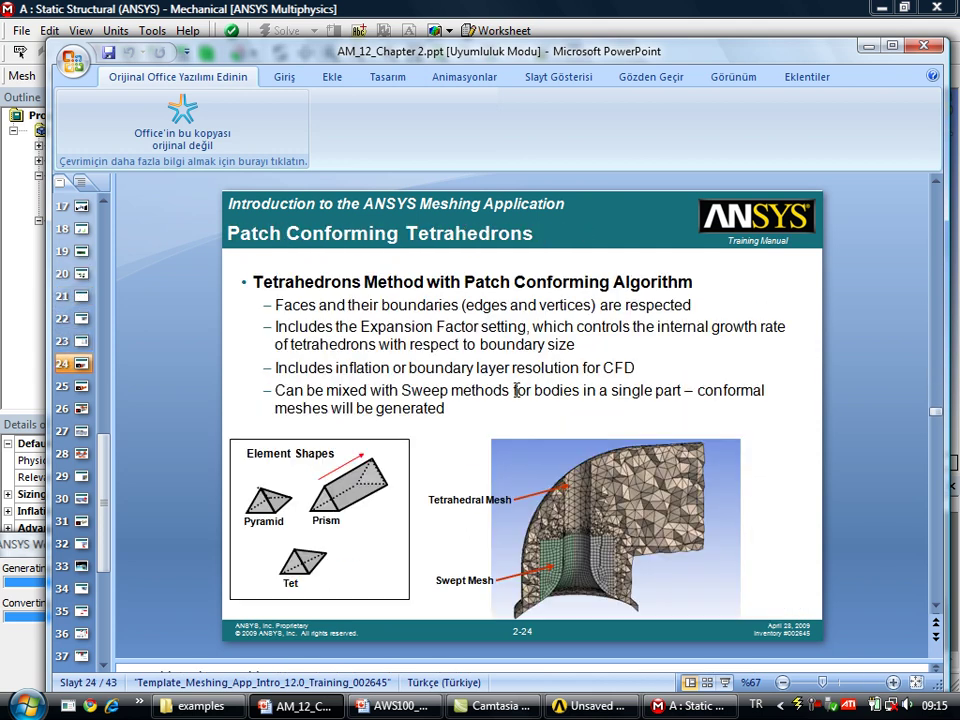
scroll(518, 393, down, 1)
scroll(520, 393, down, 1)
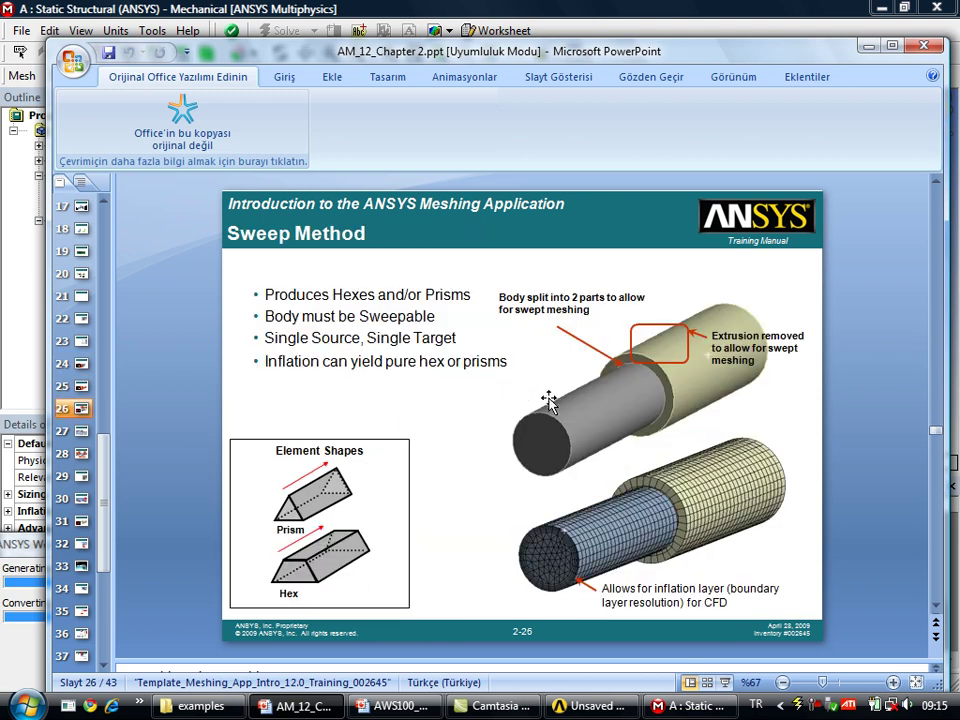
scroll(553, 405, down, 1)
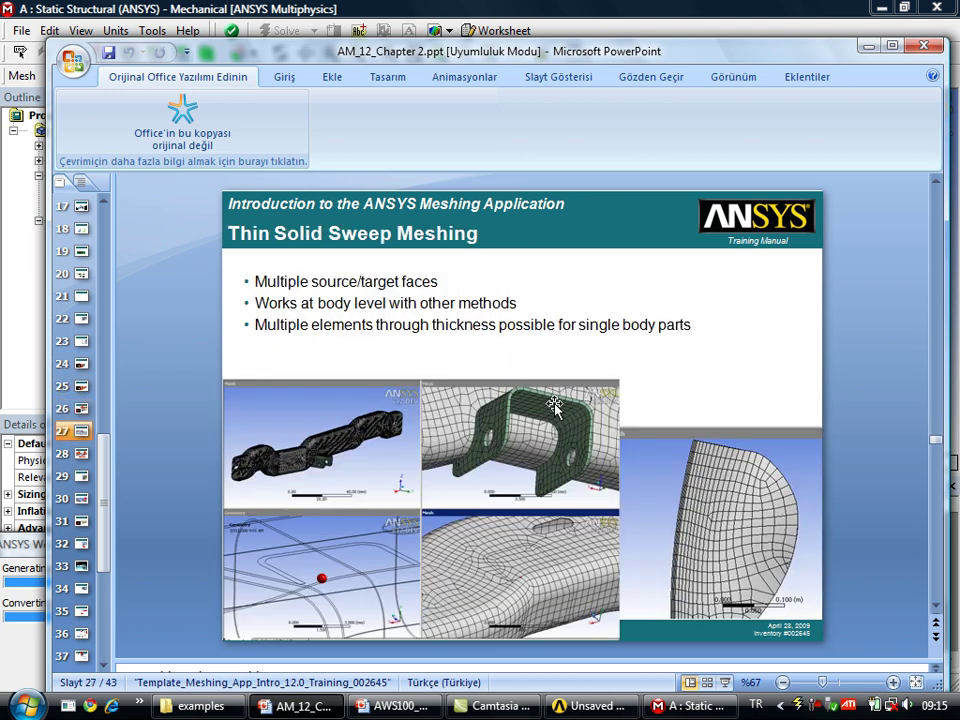
scroll(555, 407, down, 1)
scroll(556, 408, down, 1)
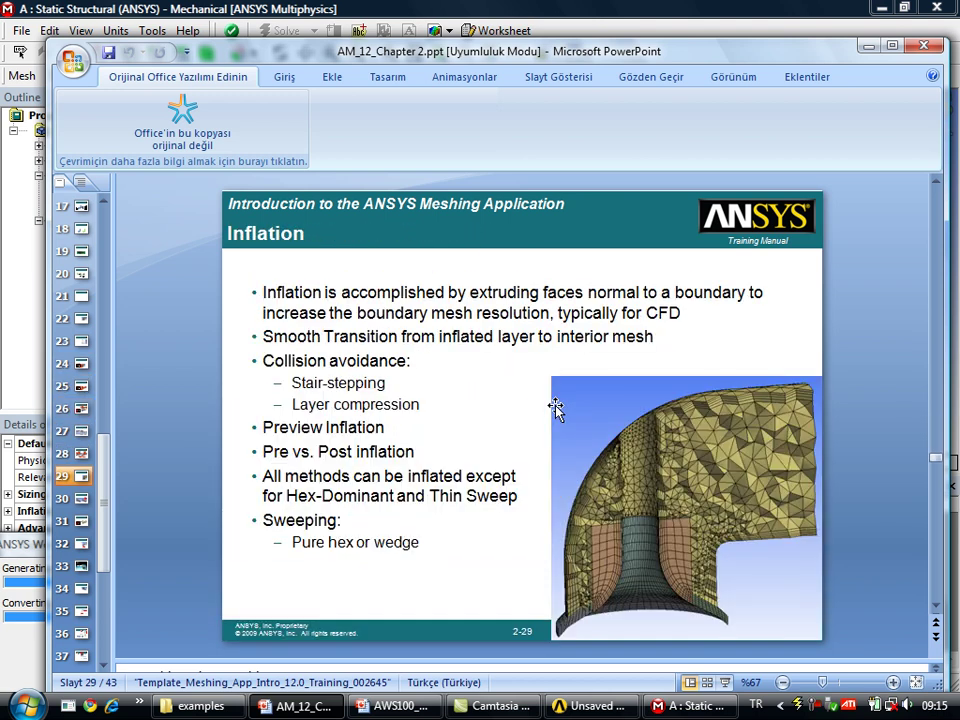
scroll(555, 410, down, 1)
scroll(553, 415, down, 1)
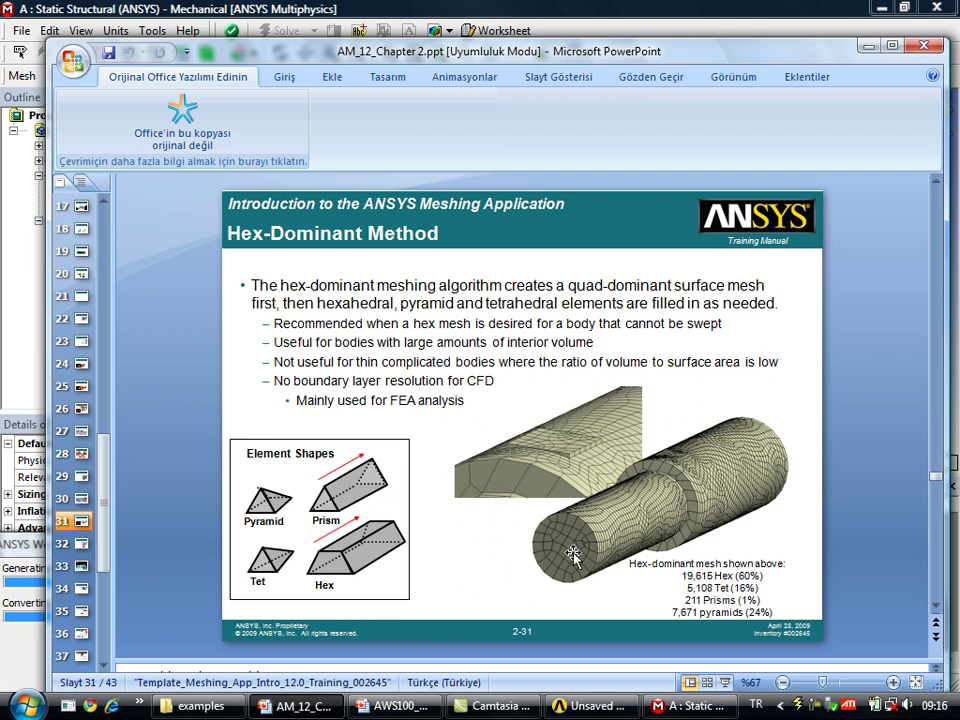
click(670, 708)
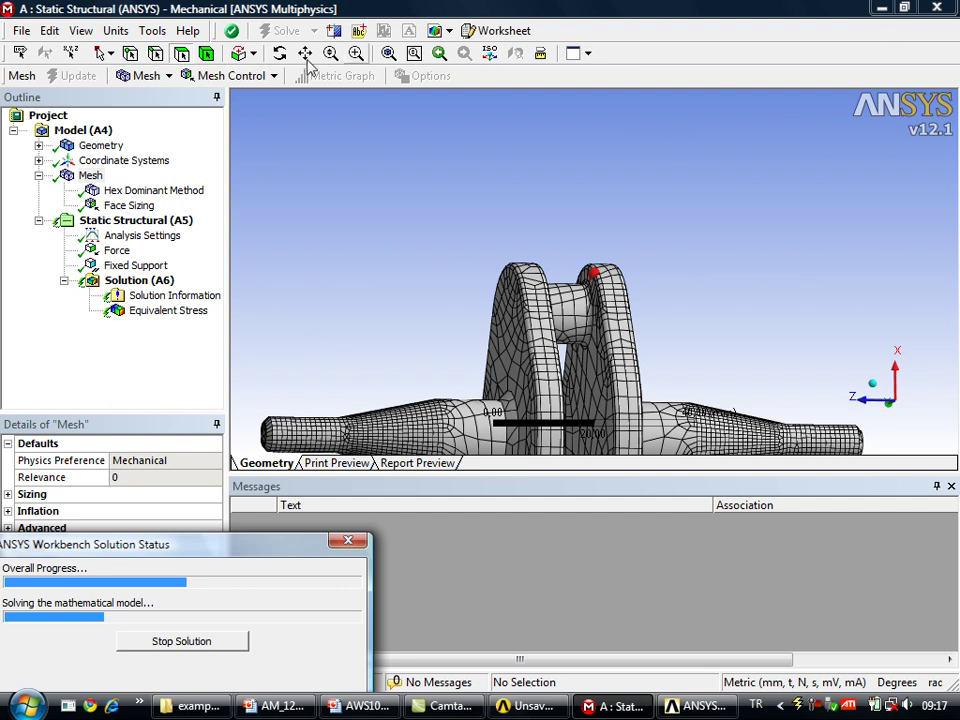
Select Part 1 under Geometry and expand its Statistics, showing 85581 nodes.
click(39, 146)
click(117, 160)
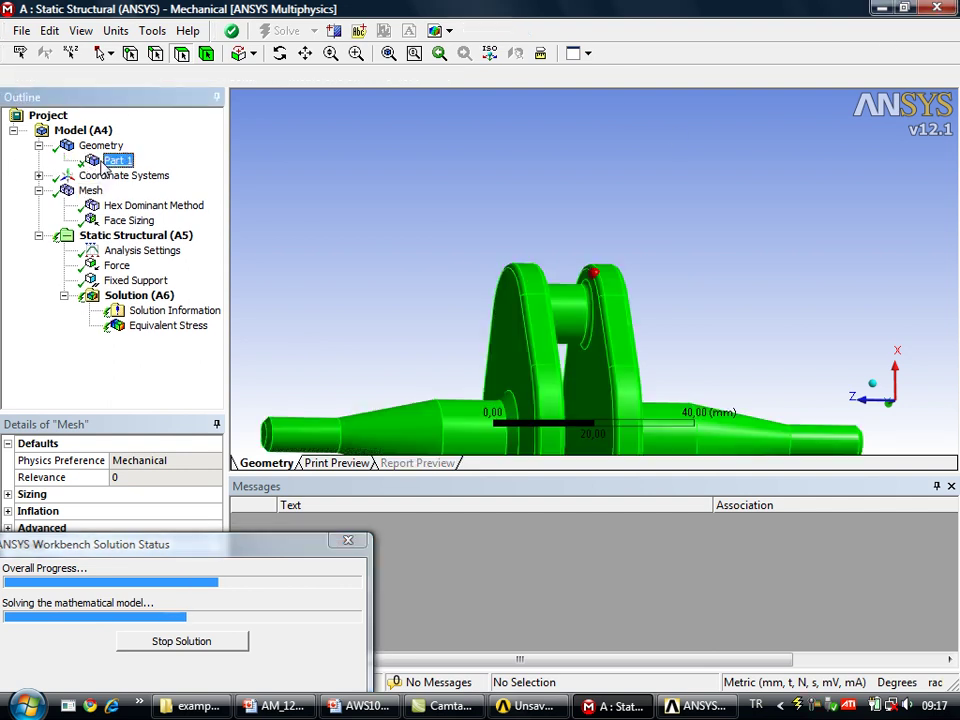
drag(225, 545, 612, 530)
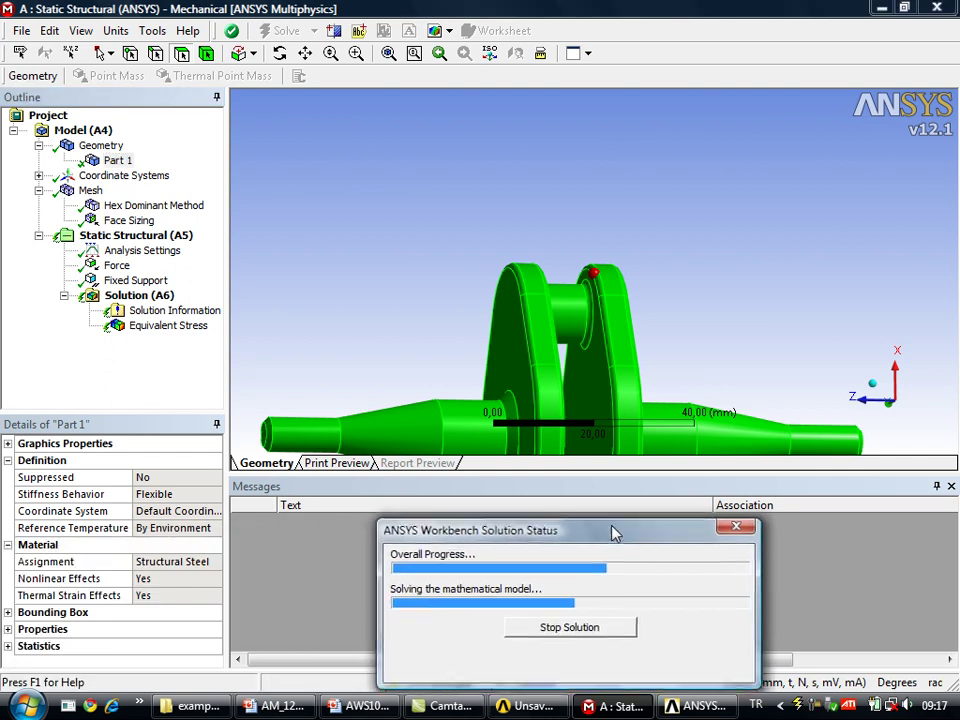
click(8, 646)
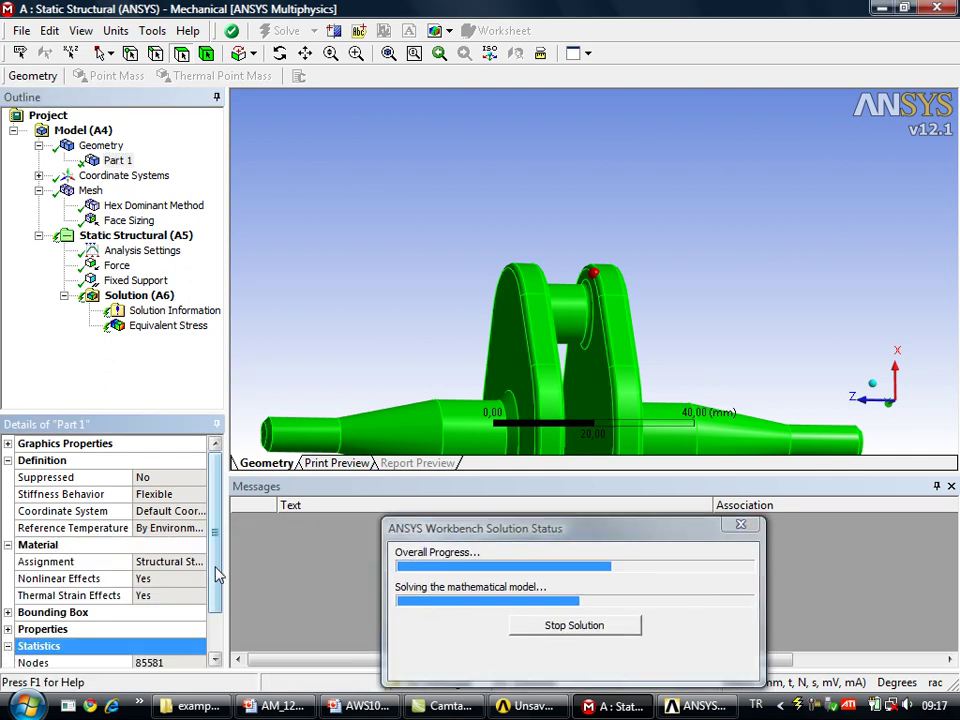
drag(214, 574, 212, 621)
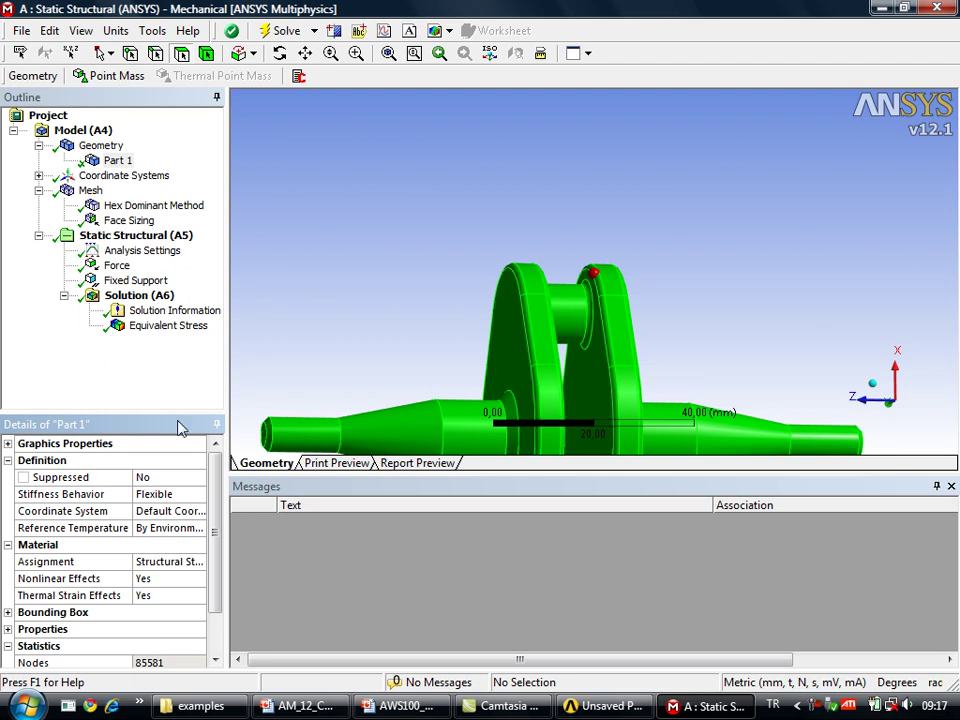
Show the Equivalent Stress contour peaking at 3103,8 MPa, then bring up the screen recorder controls.
click(172, 326)
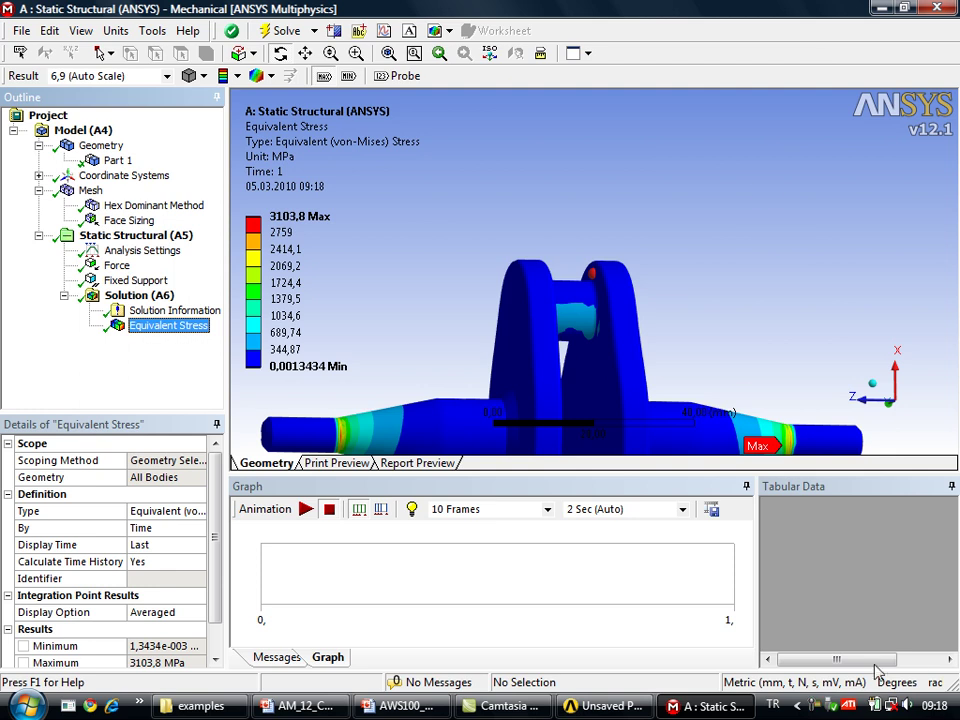
click(815, 706)
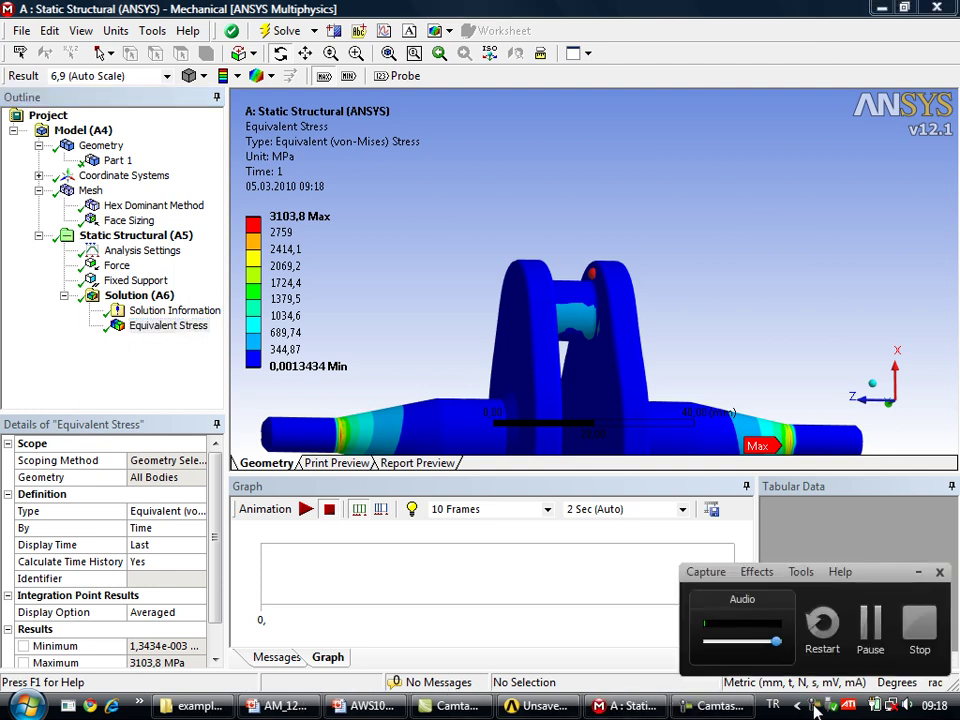